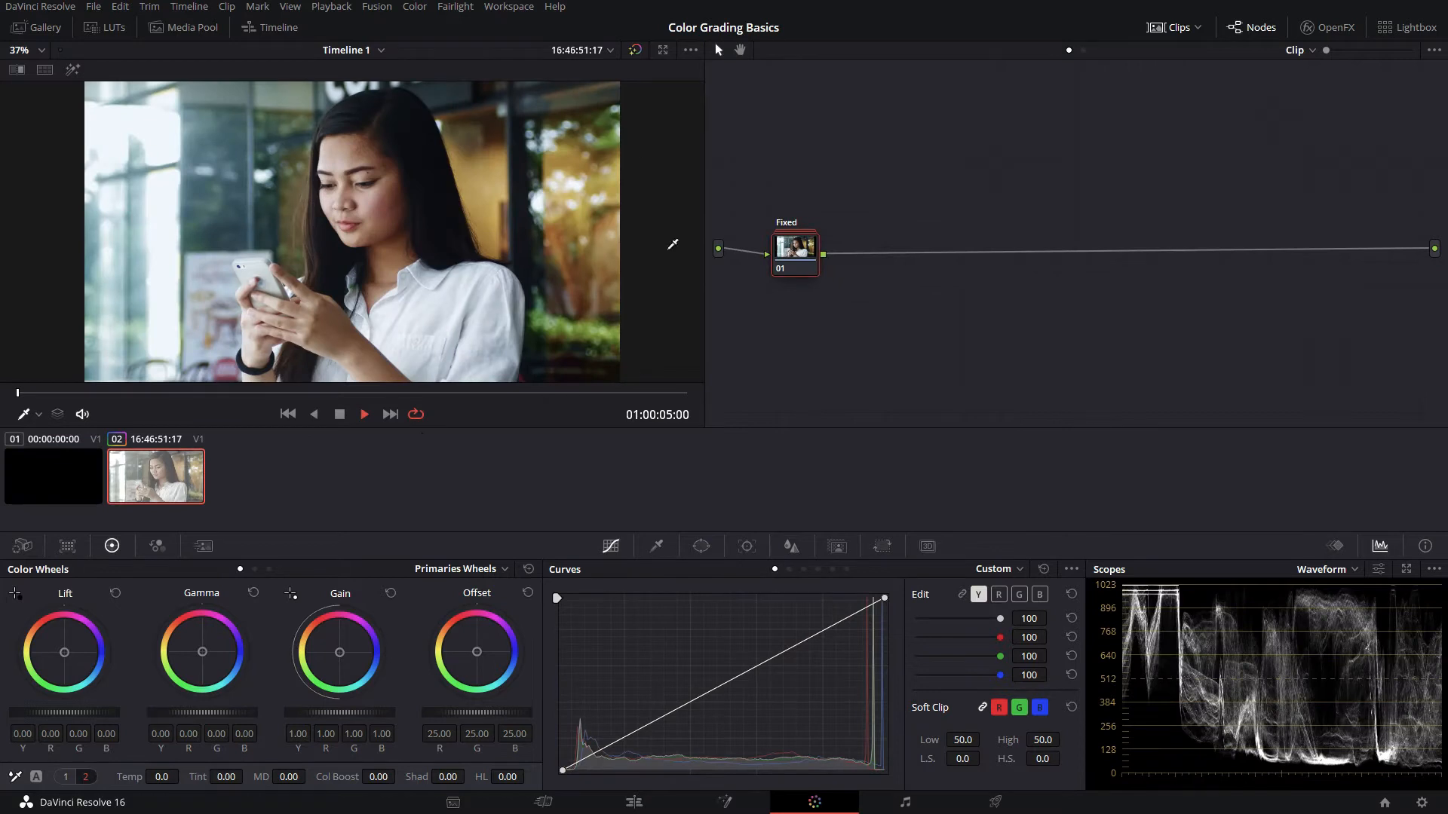
Step: Play through the woman's clip and stop at 01:00:06:20
{"action": "left_click_drag", "start_coordinate": [793, 254], "coordinate": [791, 253]}
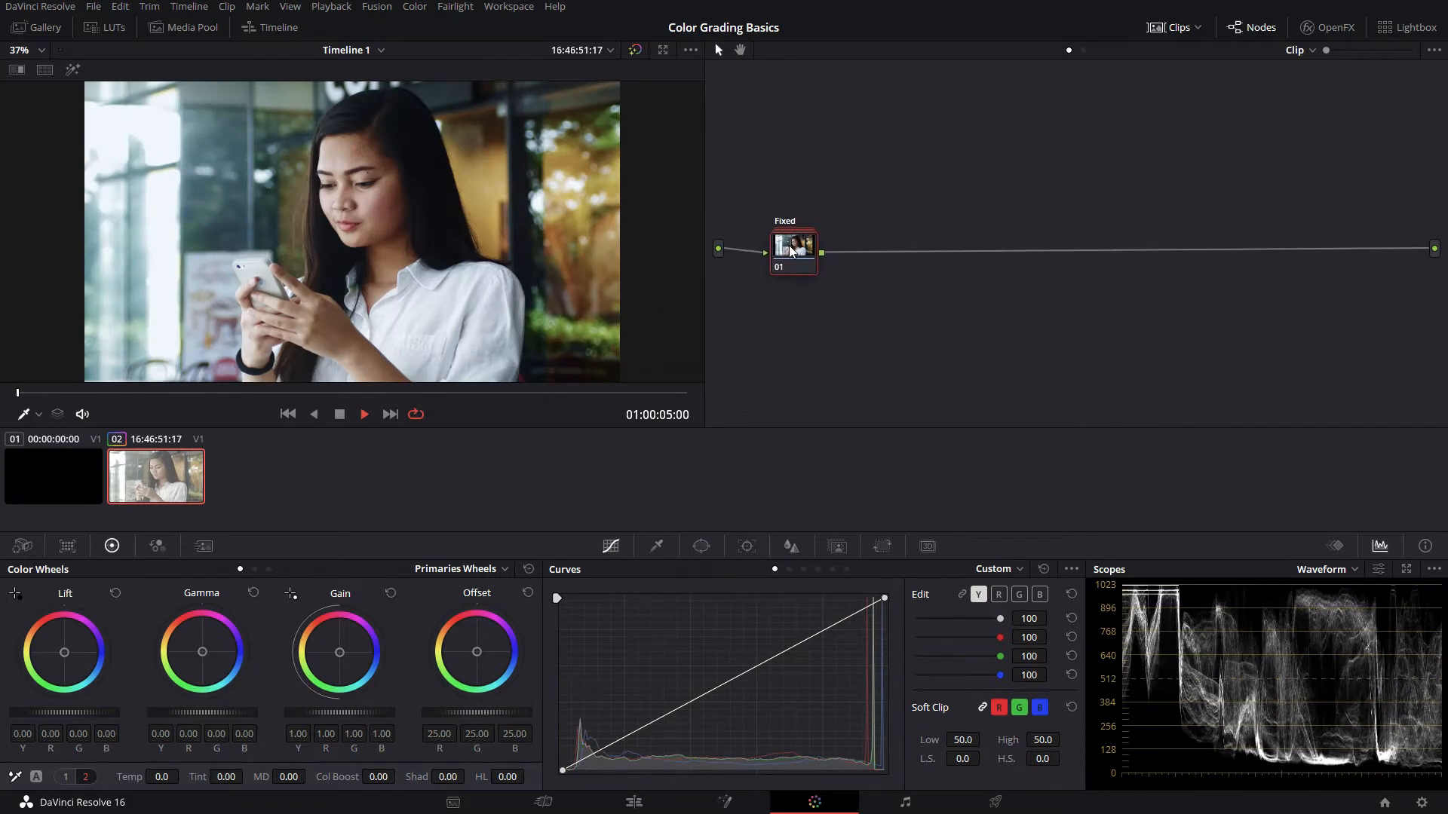
{"action": "left_click", "coordinate": [193, 385]}
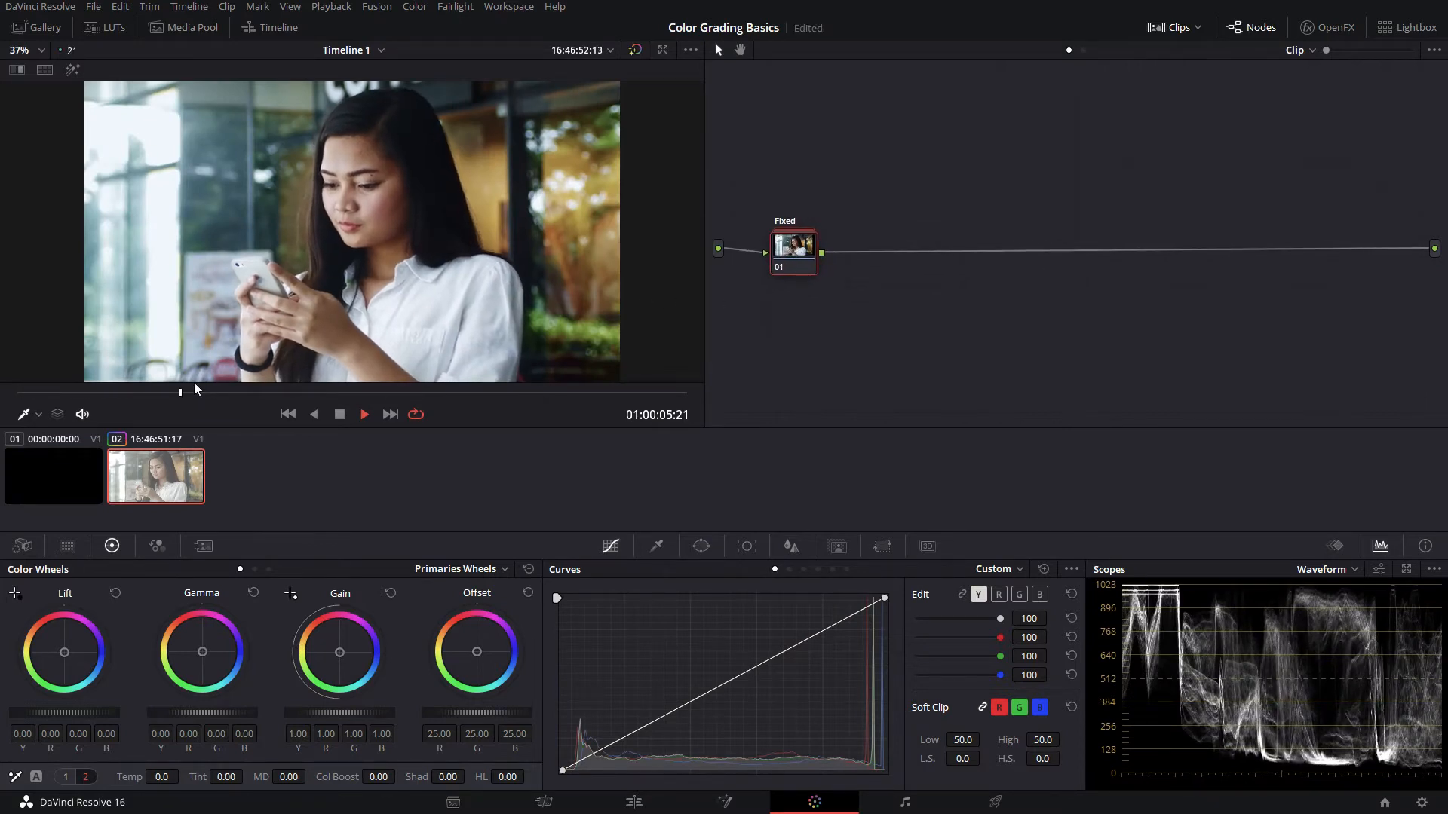
{"action": "key", "text": "space"}
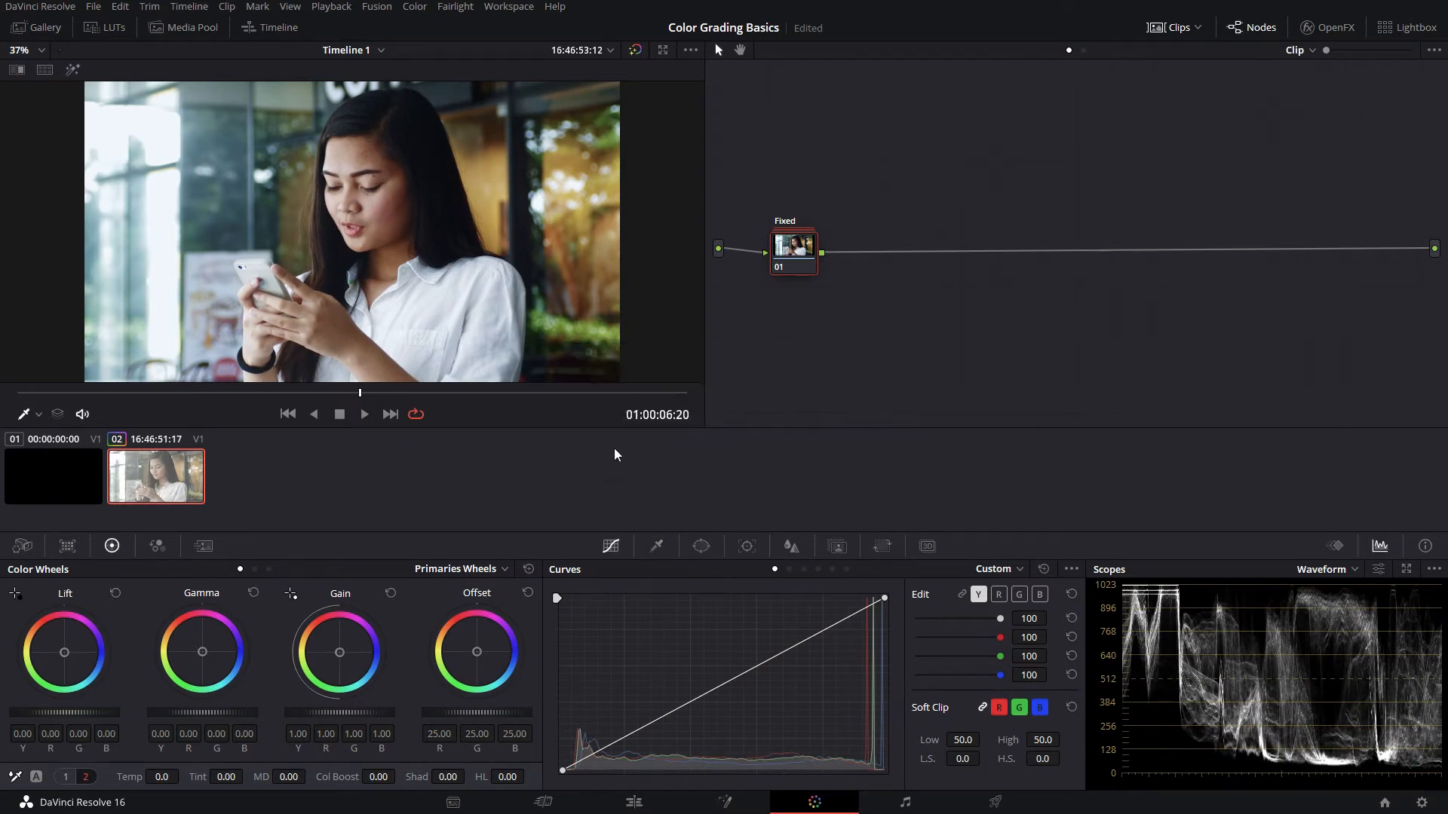
Step: Show the Window palette and add a serial node after the Fixed node
{"action": "left_click", "coordinate": [701, 549]}
{"action": "left_click", "coordinate": [611, 547]}
{"action": "left_click", "coordinate": [700, 548]}
{"action": "left_click", "coordinate": [666, 548]}
{"action": "left_click", "coordinate": [701, 549]}
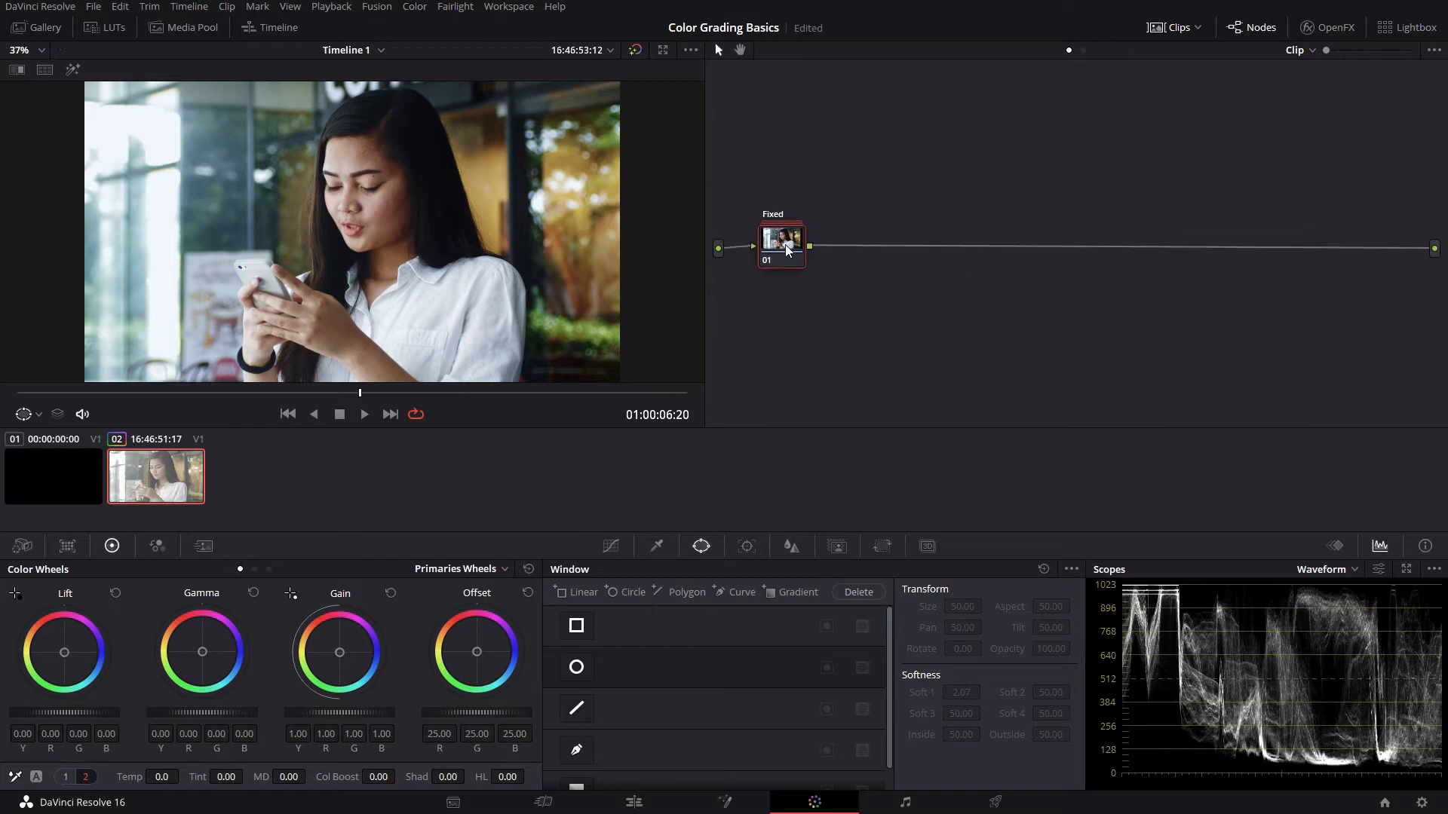
{"action": "key", "text": "alt+s"}
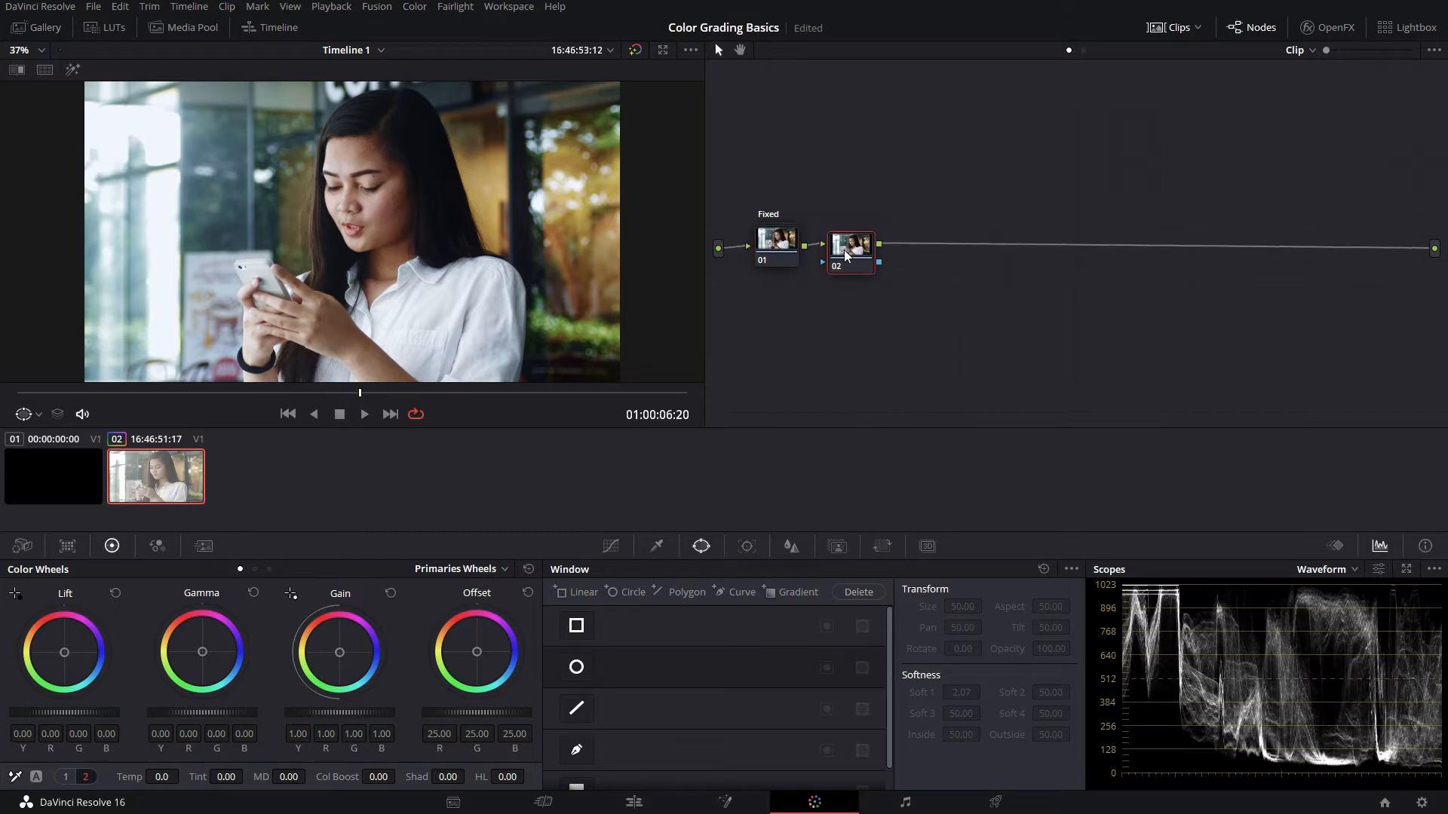
{"action": "left_click_drag", "start_coordinate": [845, 251], "coordinate": [843, 253]}
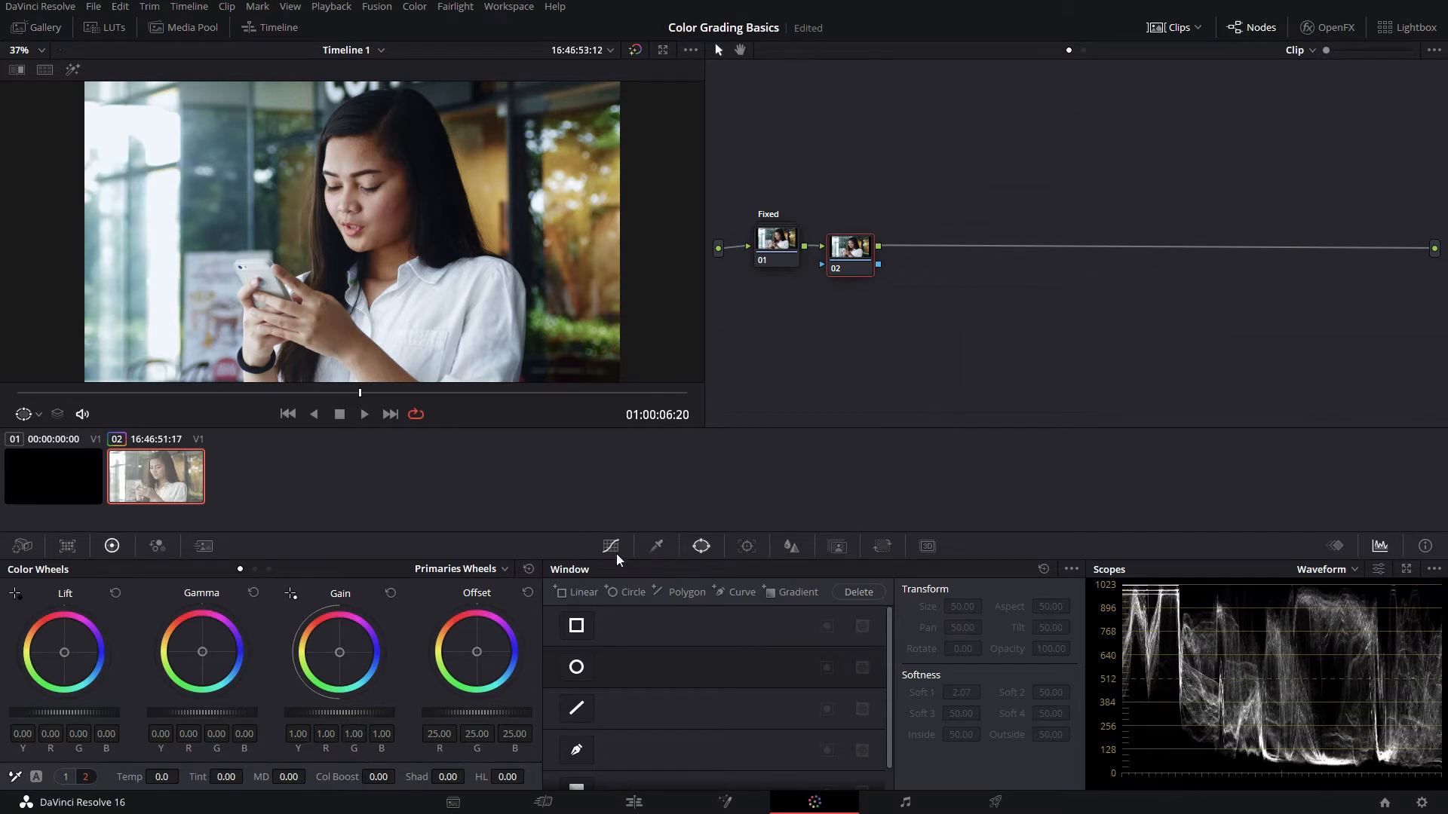
Step: Try a linear window over the woman's face, moved to about pan 50.53 and tilt 50.50, and switch it off
{"action": "left_click", "coordinate": [577, 751]}
{"action": "scroll", "coordinate": [754, 632], "scroll_direction": "down", "scroll_amount": 2}
{"action": "scroll", "coordinate": [754, 632], "scroll_direction": "up", "scroll_amount": 2}
{"action": "left_click", "coordinate": [576, 626]}
{"action": "mouse_move", "coordinate": [286, 223]}
{"action": "left_mouse_down"}
{"action": "mouse_move", "coordinate": [270, 198]}
{"action": "mouse_move", "coordinate": [252, 202]}
{"action": "mouse_move", "coordinate": [324, 210]}
{"action": "mouse_move", "coordinate": [300, 212]}
{"action": "left_mouse_up"}
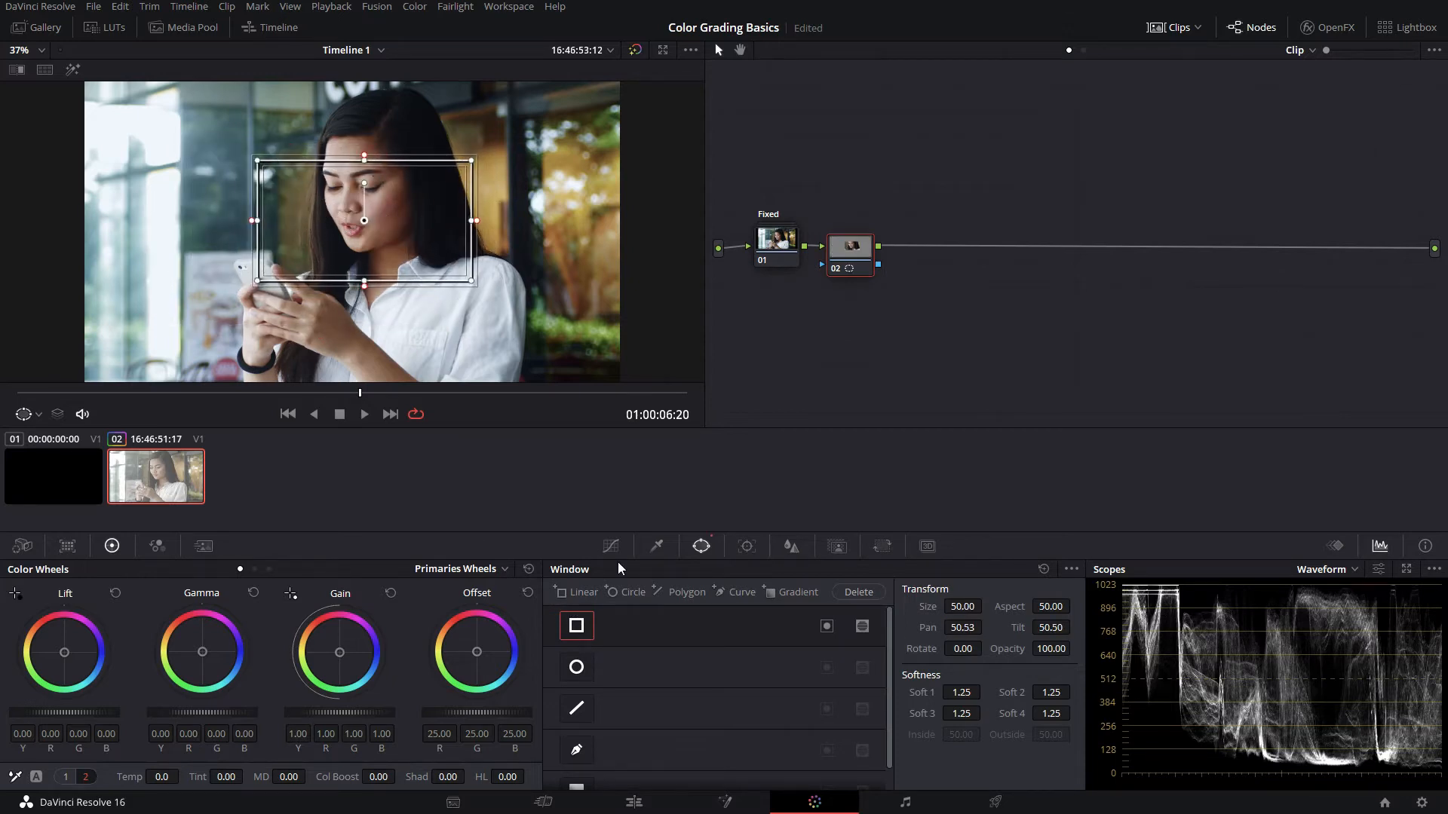
{"action": "left_click", "coordinate": [585, 629]}
Step: Try a circle window and a four-corner polygon window over the woman's face
{"action": "left_click", "coordinate": [579, 674]}
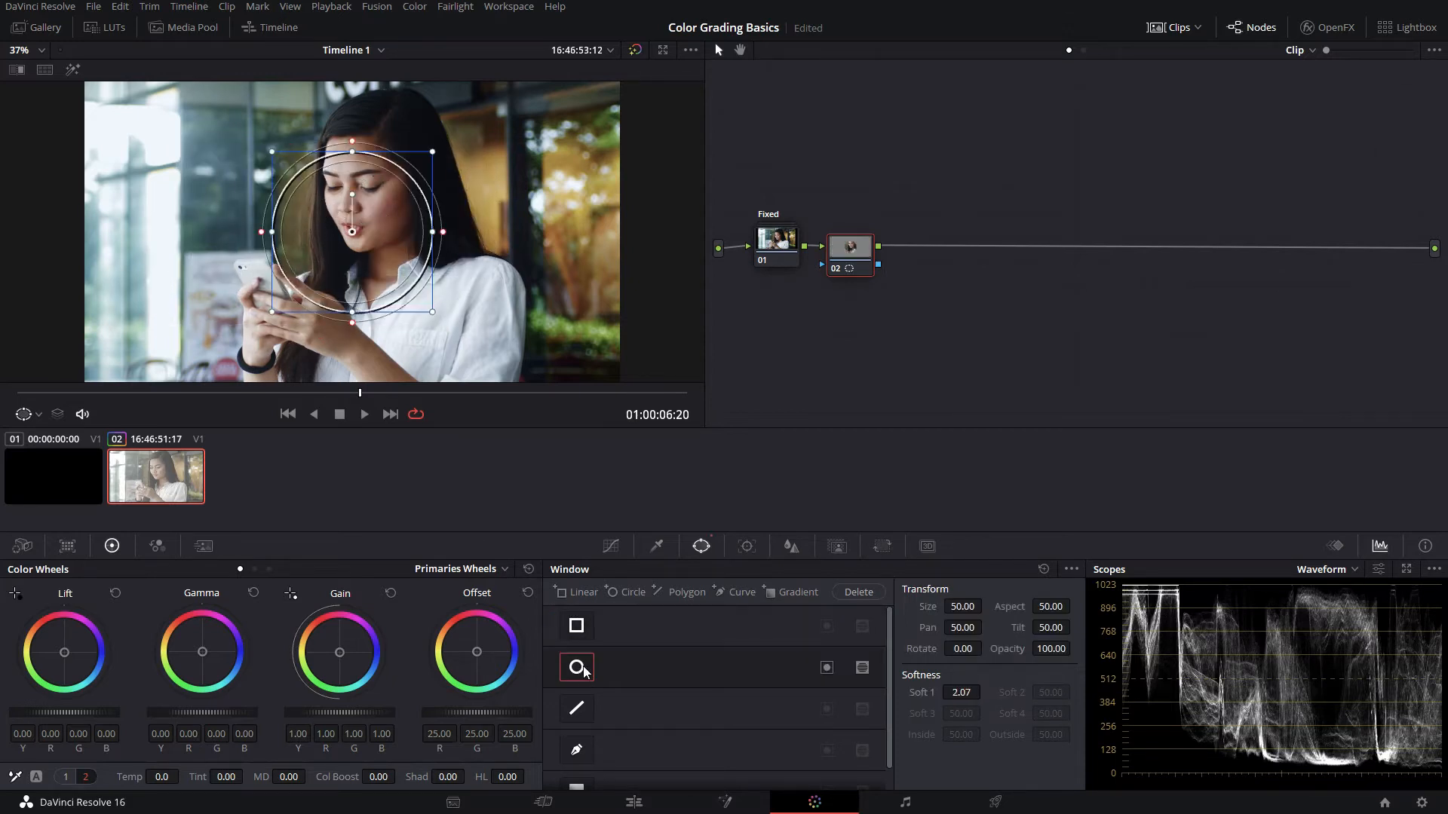
{"action": "left_click", "coordinate": [581, 671]}
{"action": "left_click", "coordinate": [580, 709]}
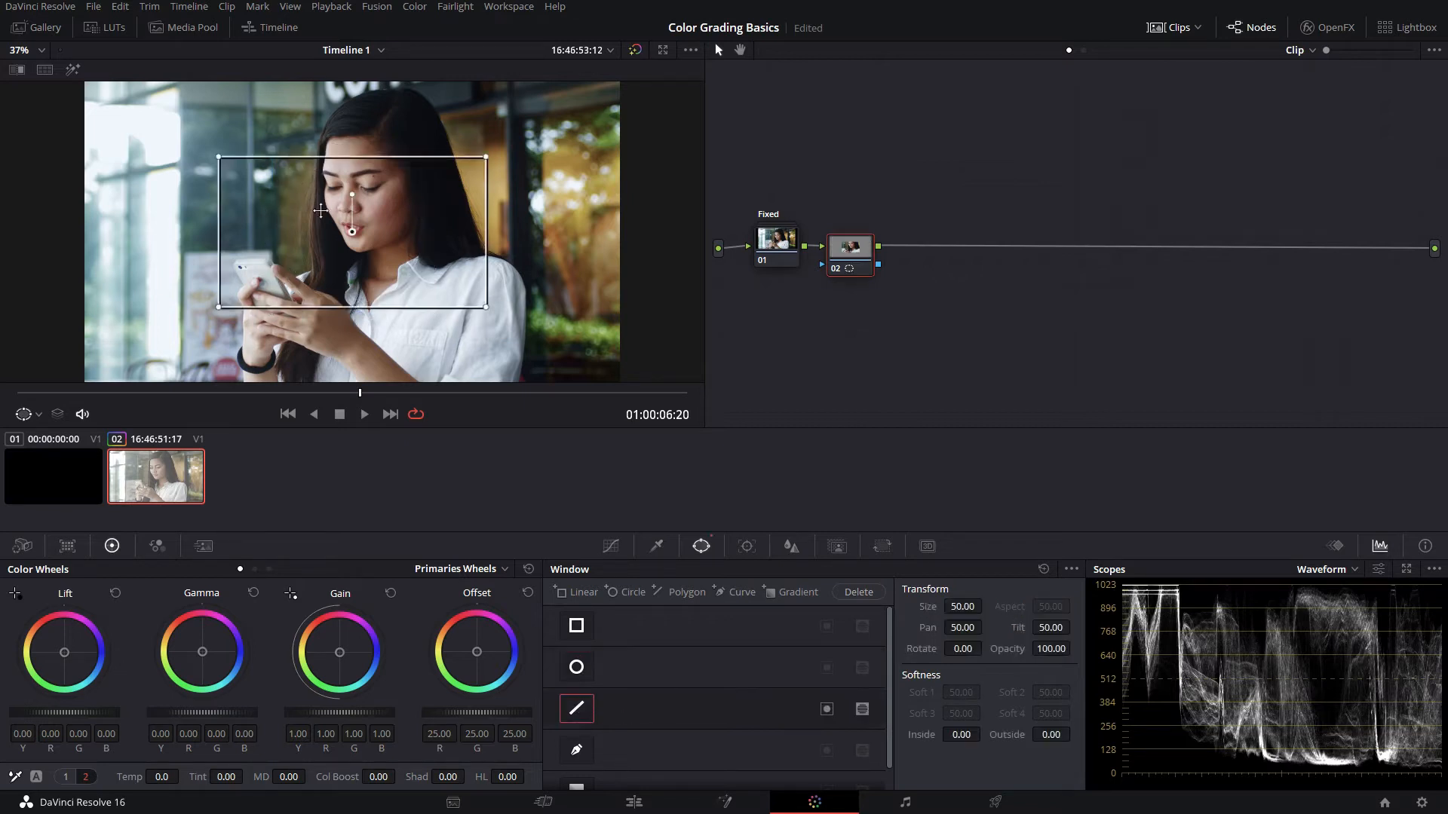
{"action": "left_click_drag", "start_coordinate": [218, 157], "coordinate": [250, 162]}
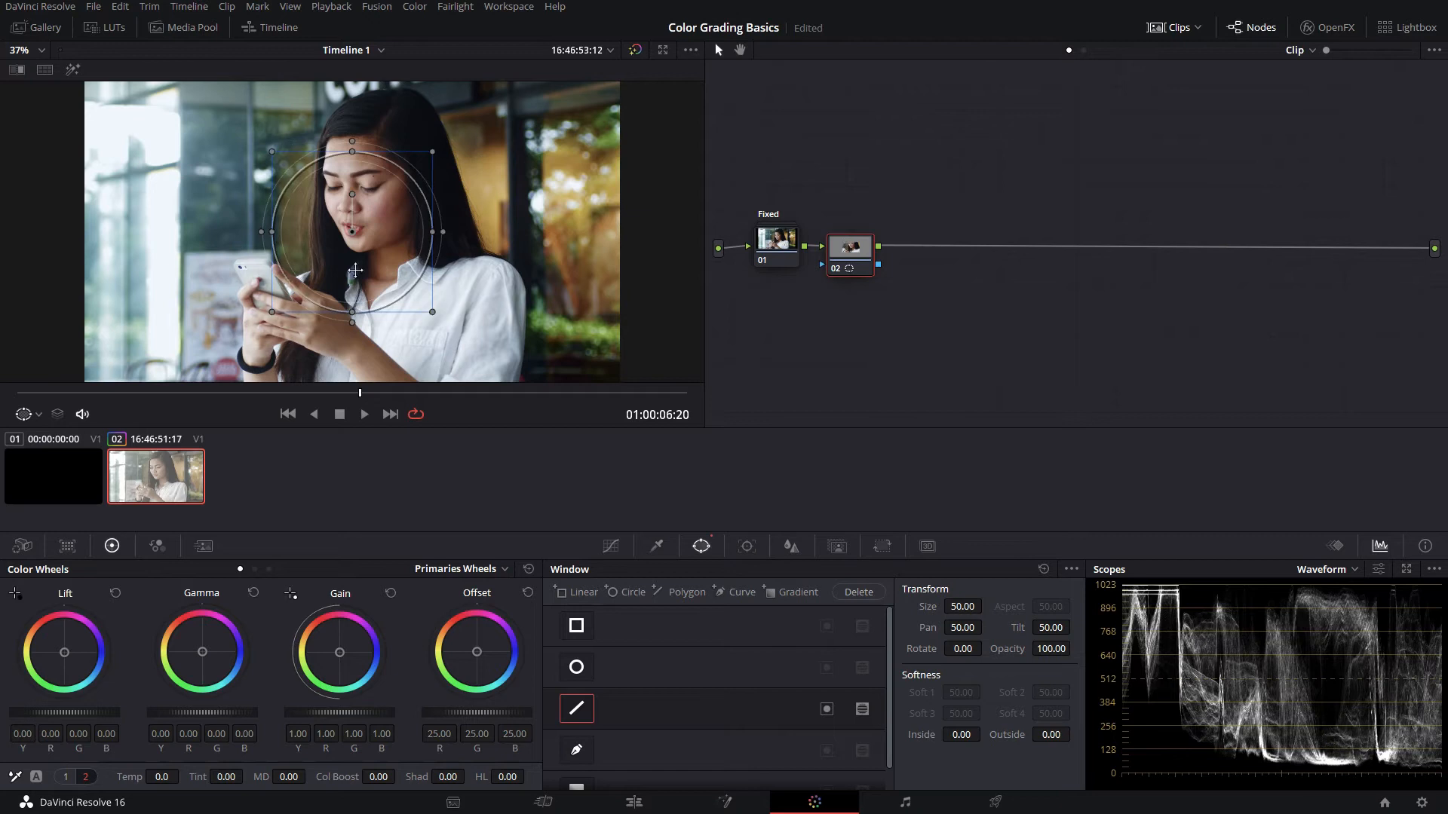
{"action": "left_click", "coordinate": [355, 270]}
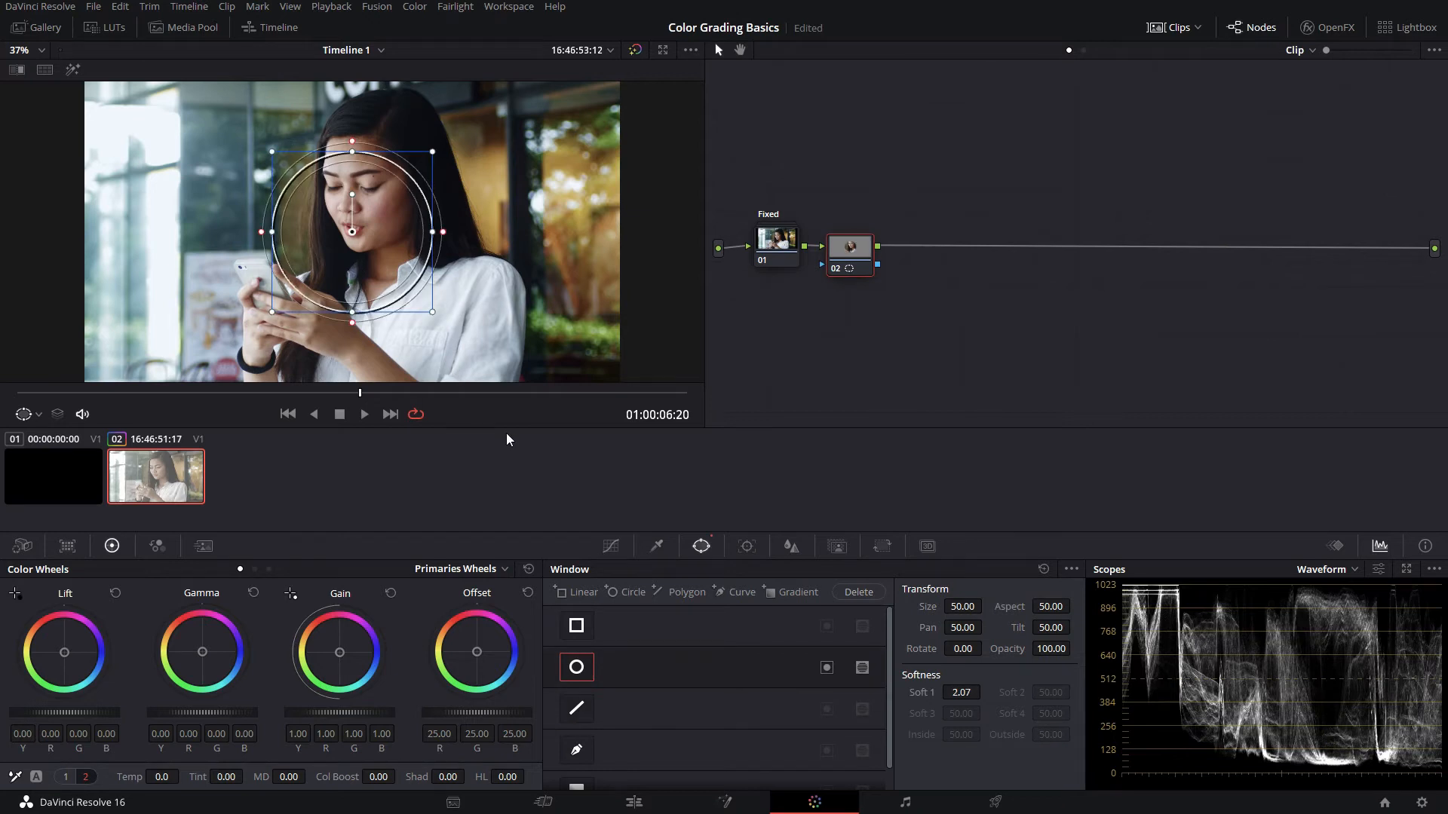
Step: Draw a closed freehand curve window with straight and curved segments across the woman's face and shoulder, then discard it
{"action": "left_click", "coordinate": [581, 749]}
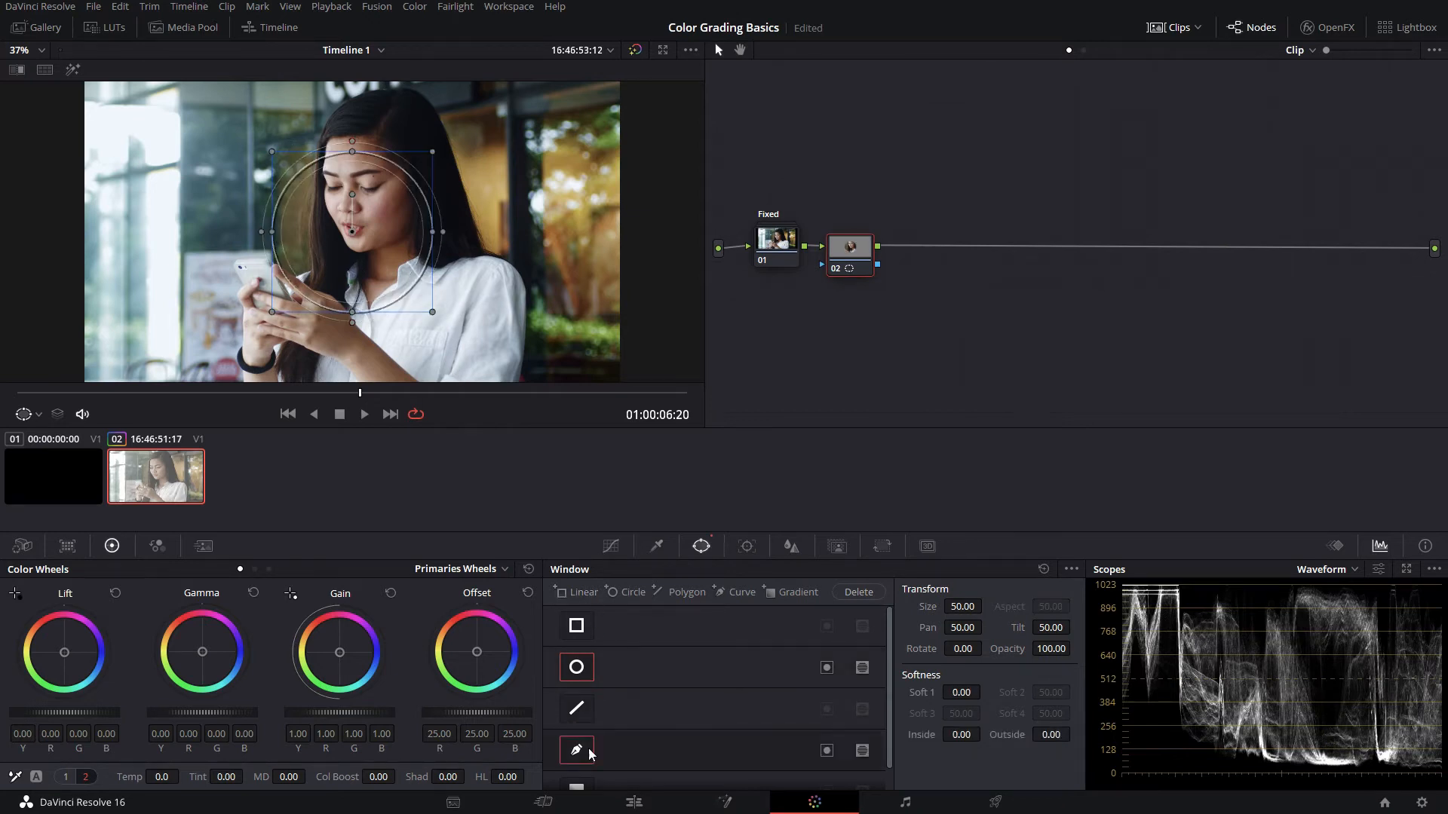
{"action": "left_click", "coordinate": [585, 681]}
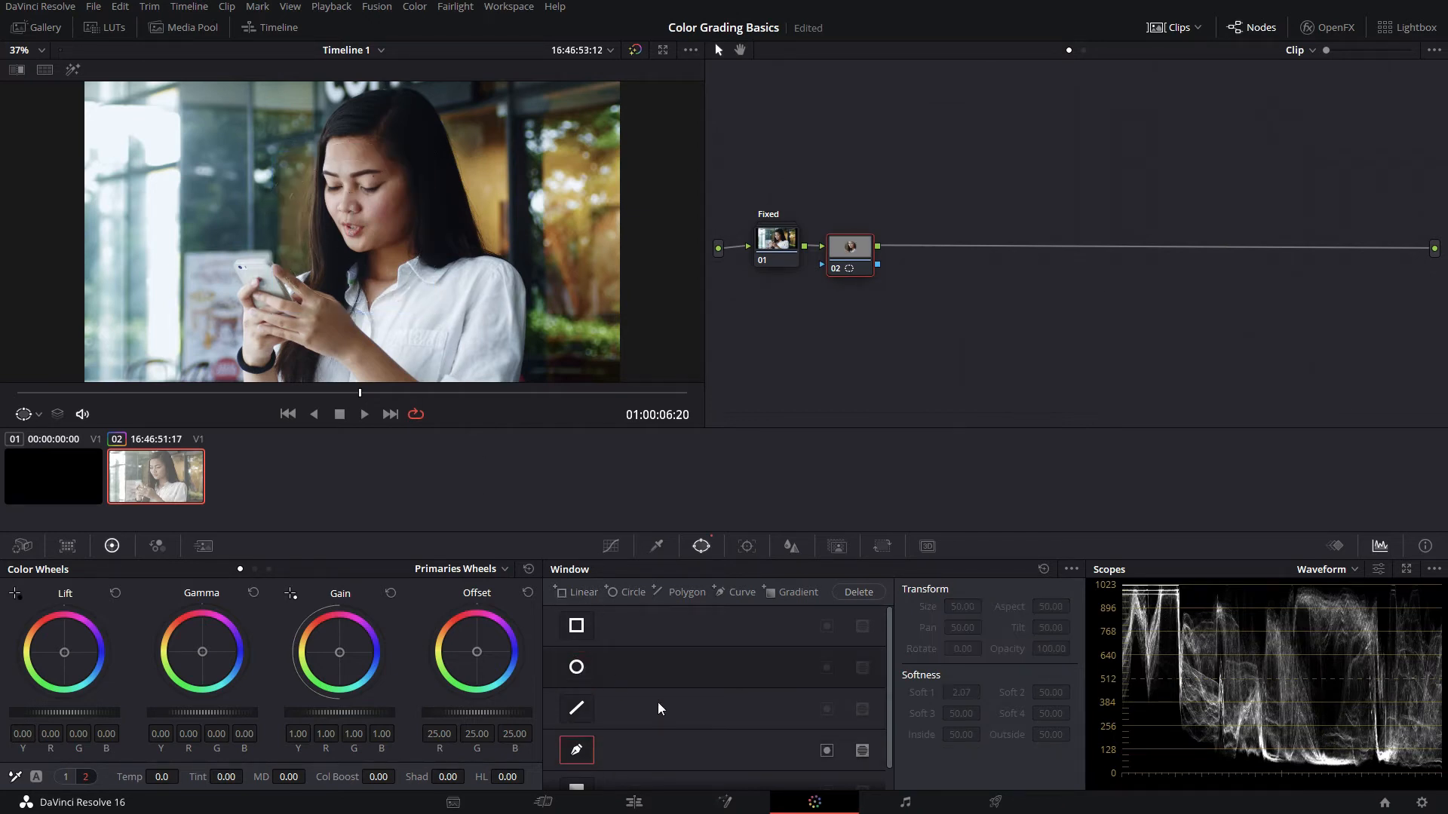
{"action": "left_click", "coordinate": [227, 128]}
{"action": "left_click", "coordinate": [187, 221]}
{"action": "left_click", "coordinate": [314, 276]}
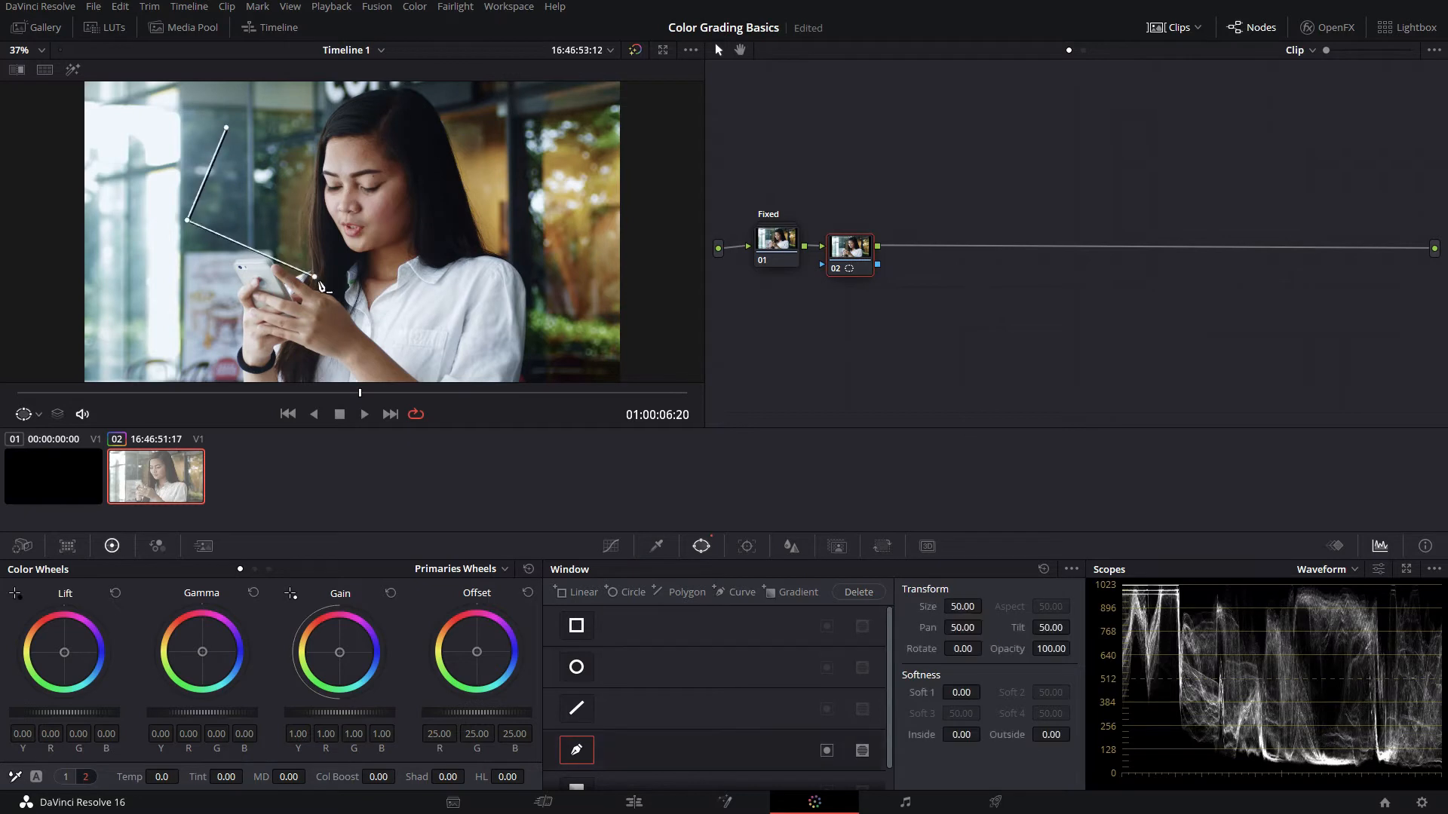
{"action": "left_click", "coordinate": [388, 304]}
{"action": "left_click_drag", "start_coordinate": [420, 283], "coordinate": [374, 182]}
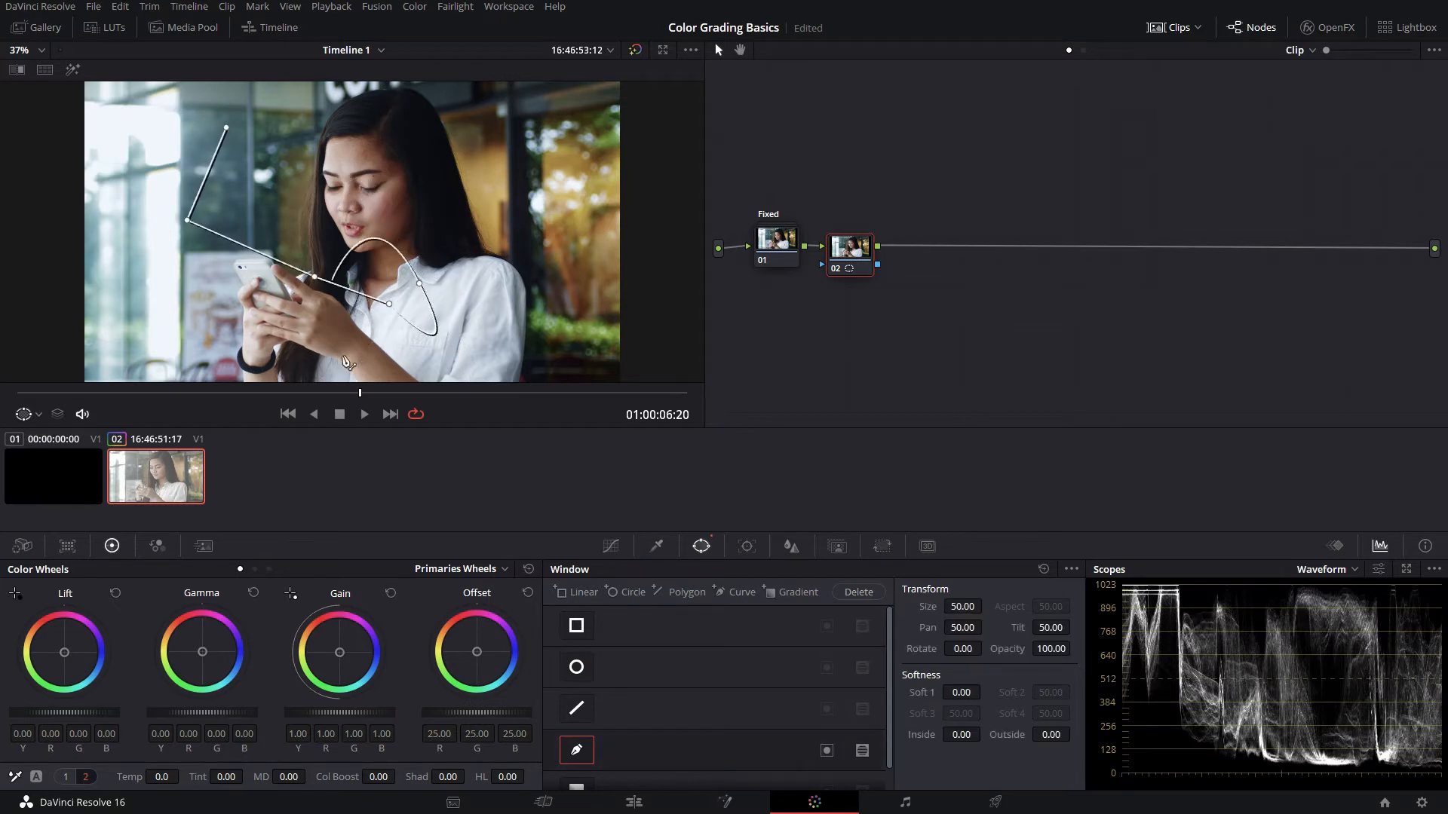
{"action": "left_click", "coordinate": [282, 230]}
{"action": "left_click_drag", "start_coordinate": [462, 173], "coordinate": [553, 238]}
{"action": "left_click", "coordinate": [333, 114]}
{"action": "left_click", "coordinate": [263, 120]}
{"action": "left_click", "coordinate": [226, 127]}
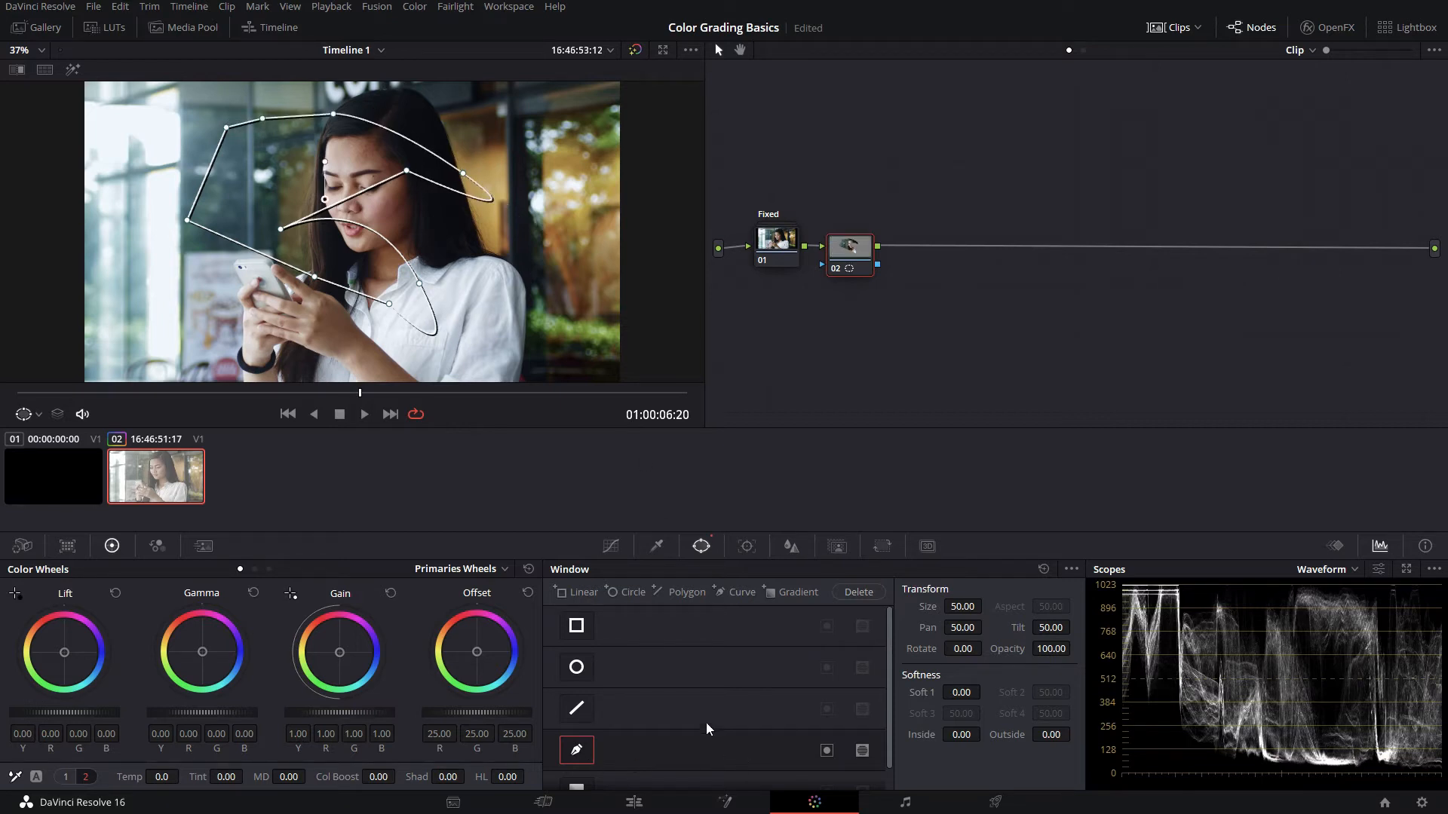
{"action": "left_click", "coordinate": [577, 668]}
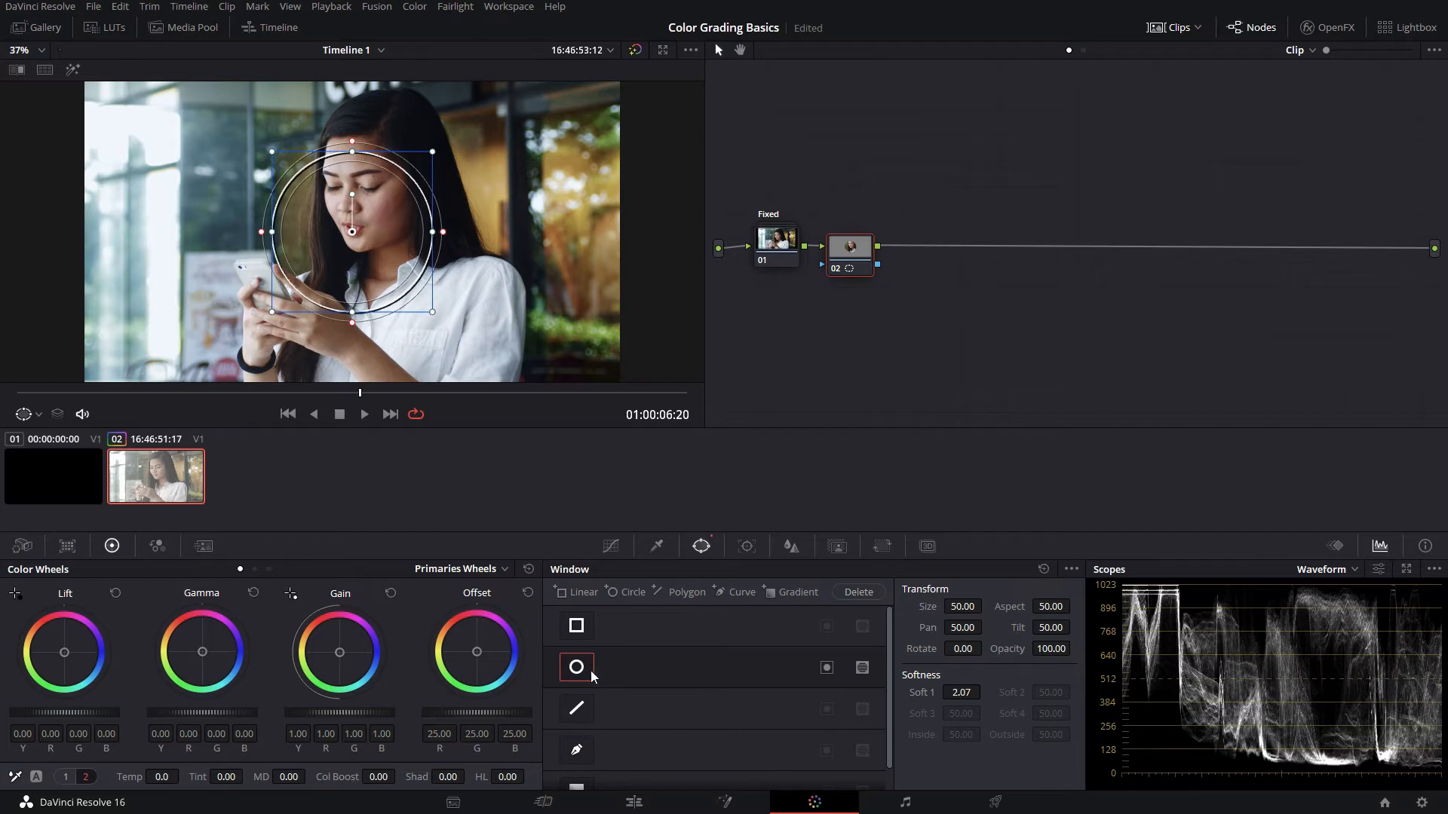
{"action": "left_click", "coordinate": [590, 673]}
Step: Enable a gradient window and aim it toward the woman's shoulder, rotated about -69.62 with softness about 7.19
{"action": "scroll", "coordinate": [679, 740], "scroll_direction": "down", "scroll_amount": 1}
{"action": "left_click", "coordinate": [576, 769]}
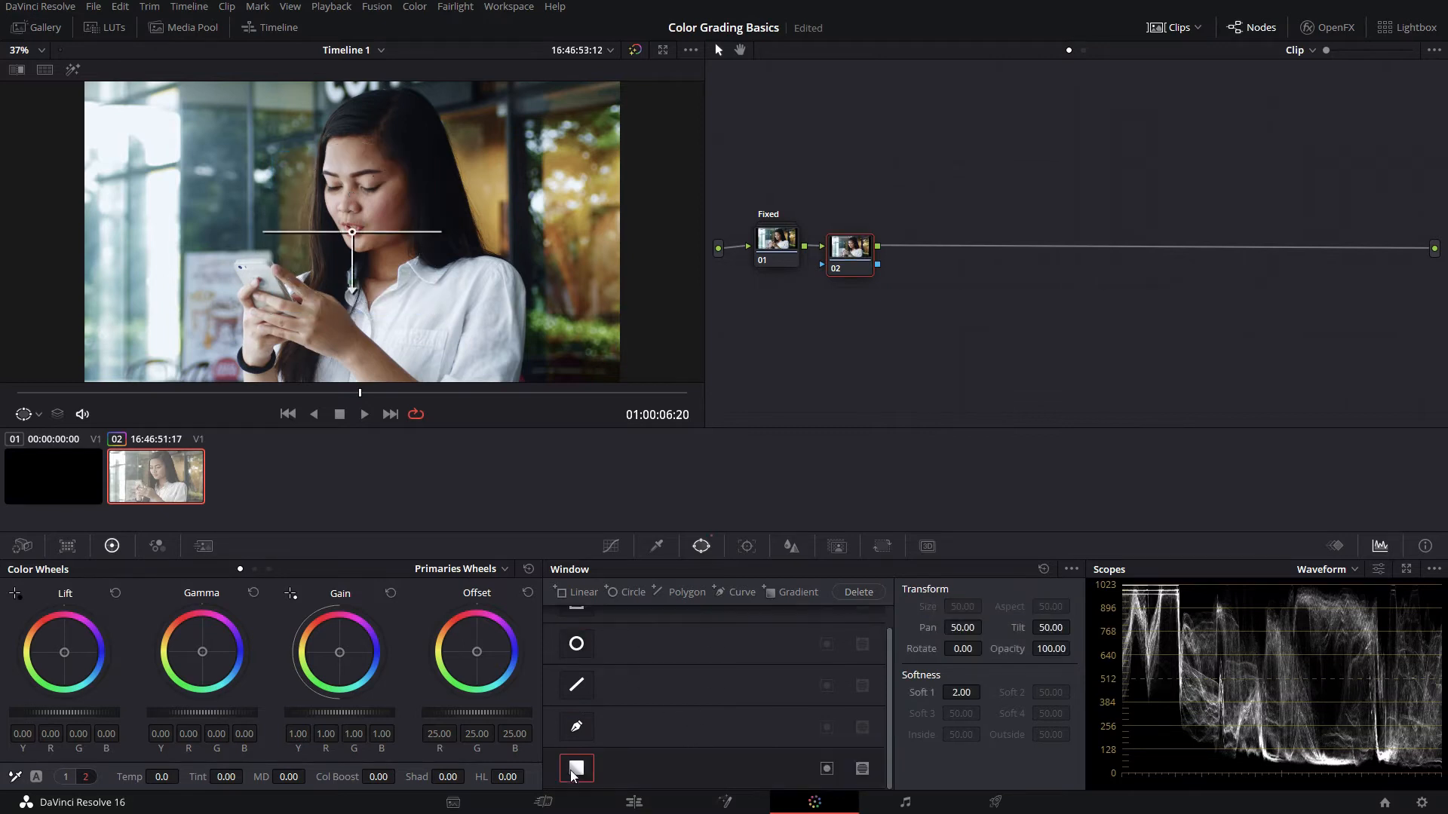
{"action": "left_click_drag", "start_coordinate": [350, 293], "coordinate": [544, 303]}
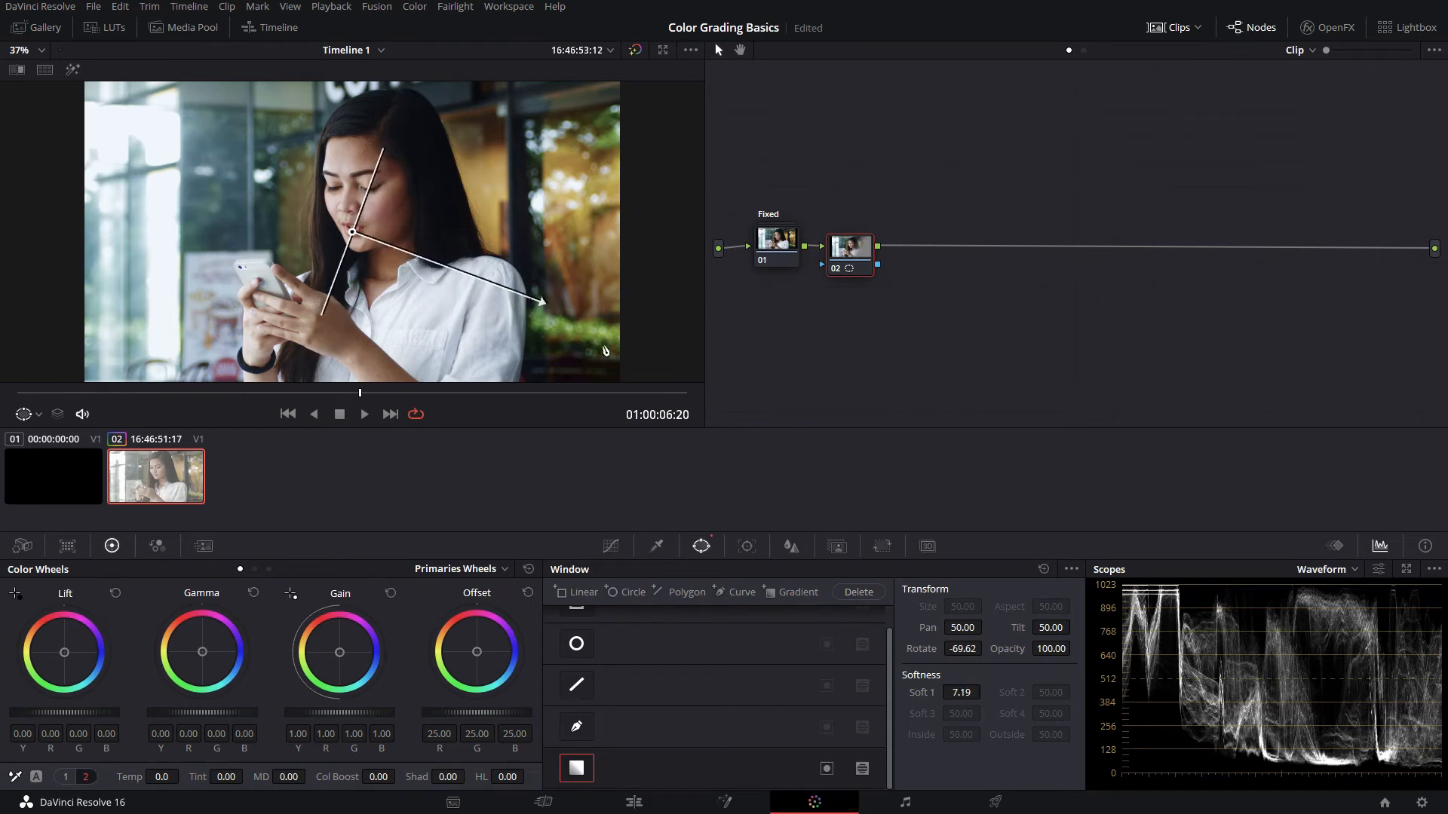
Step: Highlight the area affected by the gradient window and set the viewer's on-screen control to Power Window
{"action": "left_click", "coordinate": [70, 75]}
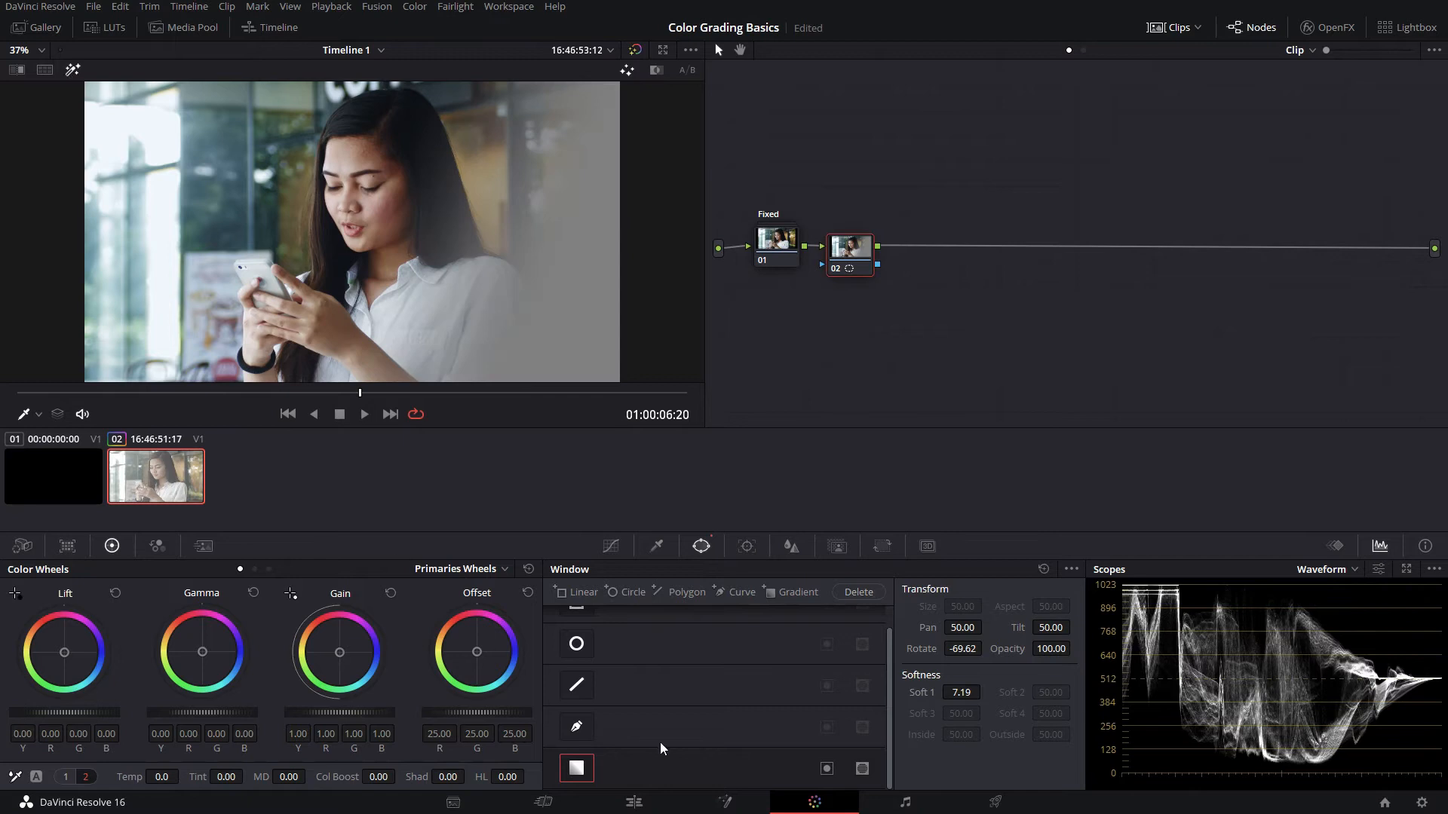
{"action": "left_click", "coordinate": [577, 768]}
{"action": "left_click", "coordinate": [577, 768]}
{"action": "left_click", "coordinate": [36, 415]}
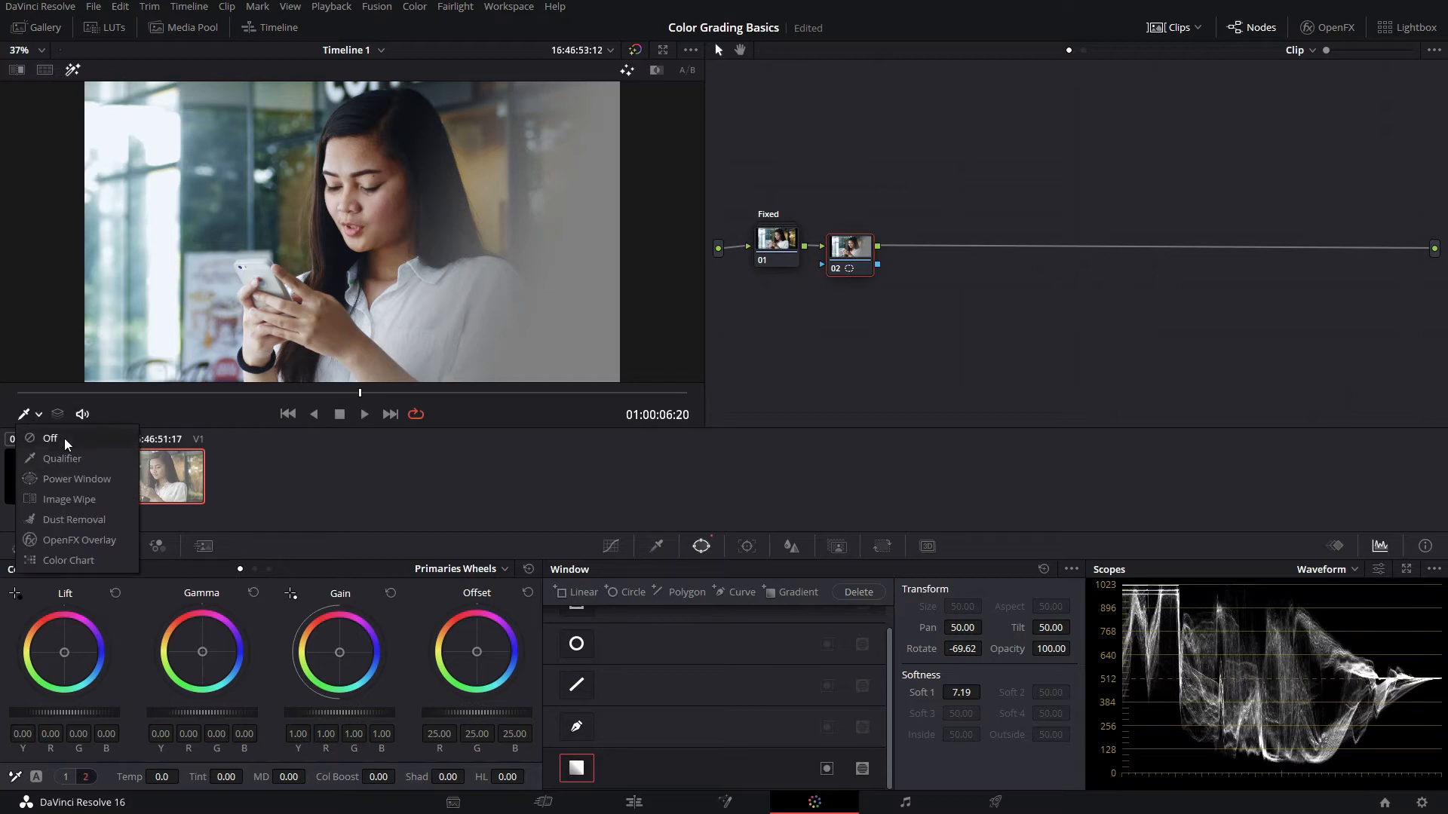
{"action": "left_click", "coordinate": [65, 480]}
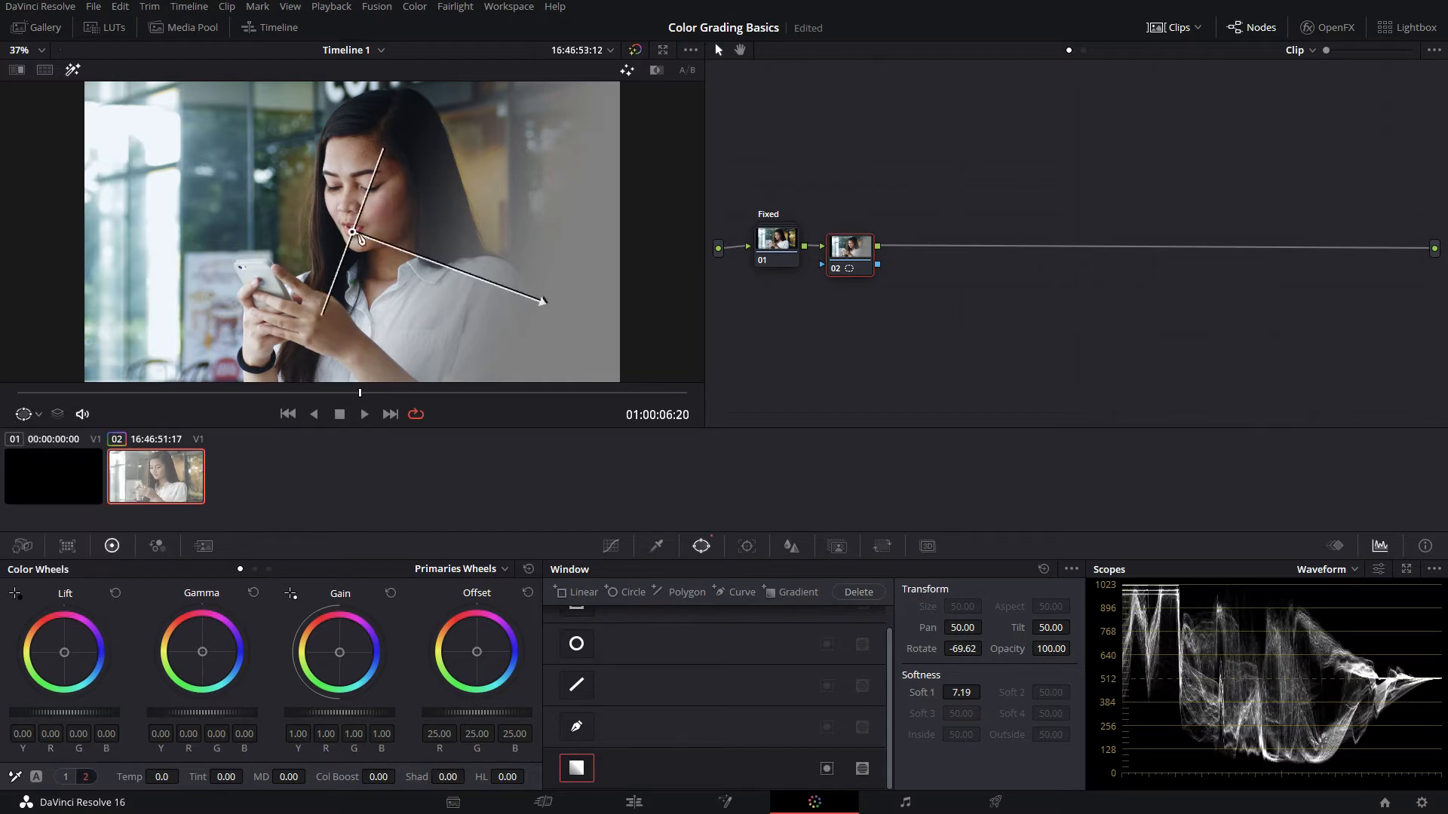
Step: Reposition the gradient window to about pan 44.85, tilt 51.44, rotation -74.45 and softness 8.18, and turn off the highlight
{"action": "left_click_drag", "start_coordinate": [352, 232], "coordinate": [235, 199]}
{"action": "mouse_move", "coordinate": [432, 275]}
{"action": "left_mouse_down"}
{"action": "mouse_move", "coordinate": [501, 273]}
{"action": "mouse_move", "coordinate": [488, 239]}
{"action": "mouse_move", "coordinate": [430, 253]}
{"action": "mouse_move", "coordinate": [454, 259]}
{"action": "left_mouse_up"}
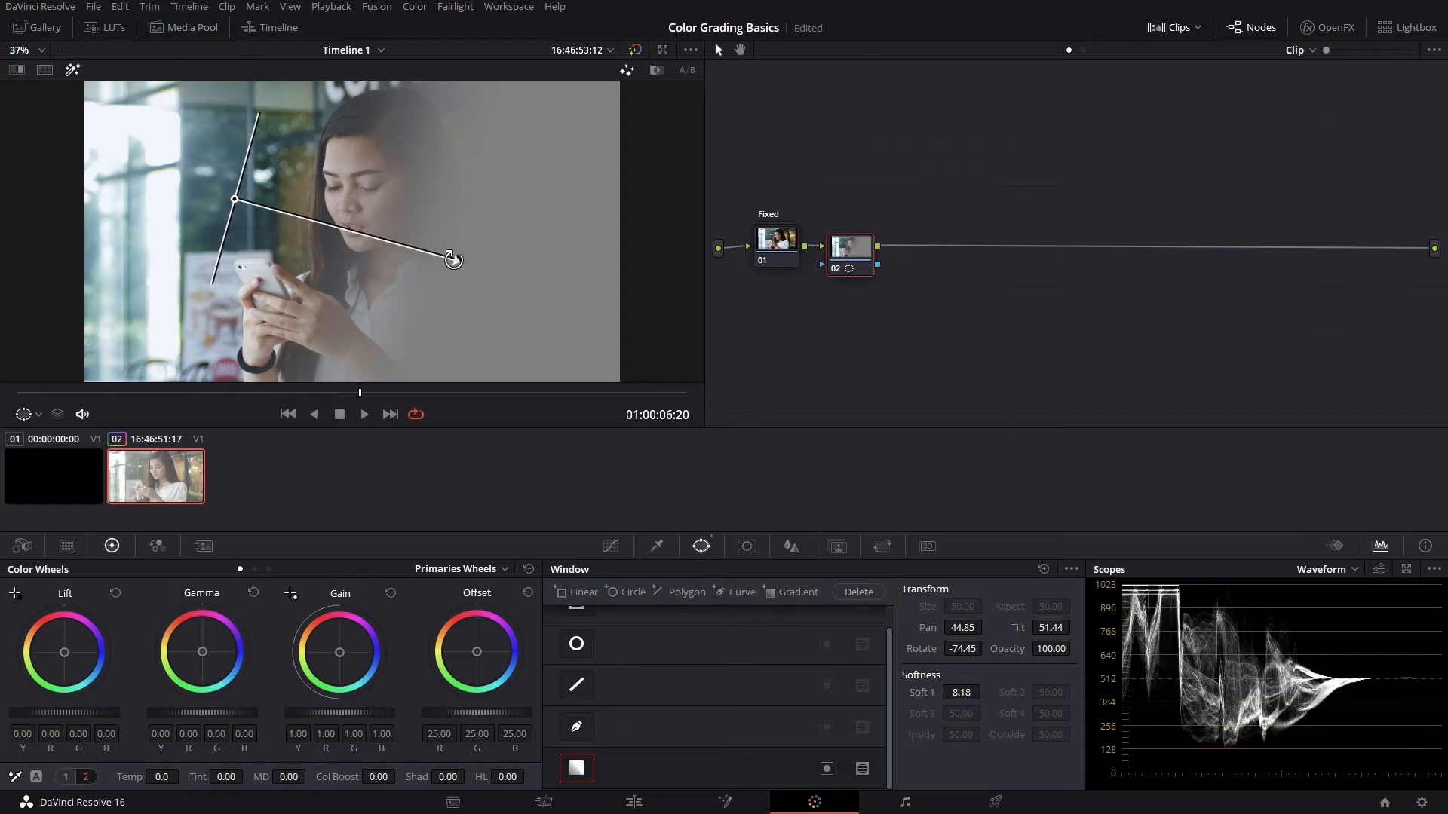
{"action": "left_click", "coordinate": [69, 69]}
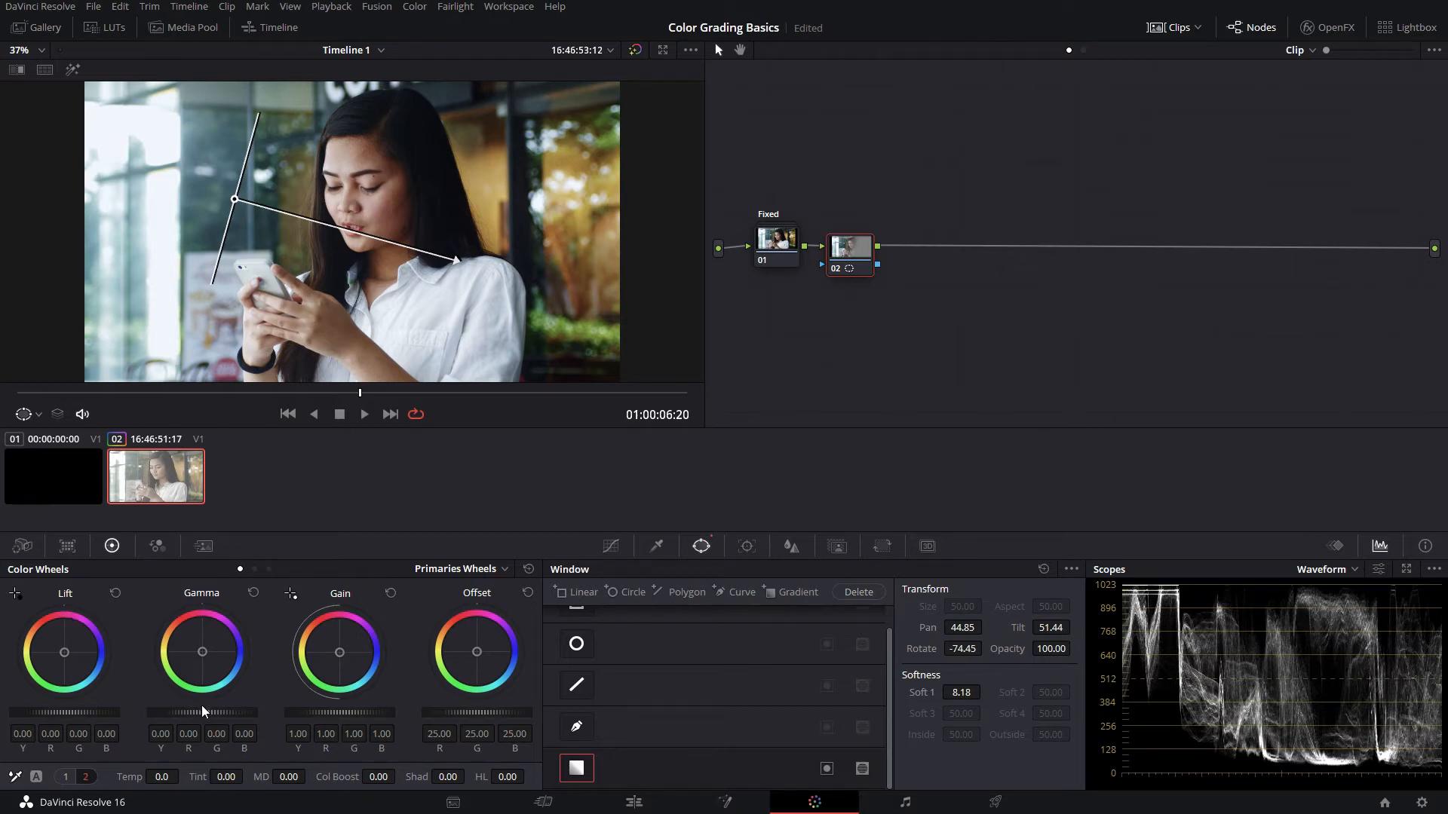
Step: Try gamma 0.96 and gain 0.79 inside the gradient window, resetting each, and switch the window off
{"action": "scroll", "coordinate": [203, 713], "scroll_direction": "up", "scroll_amount": 20}
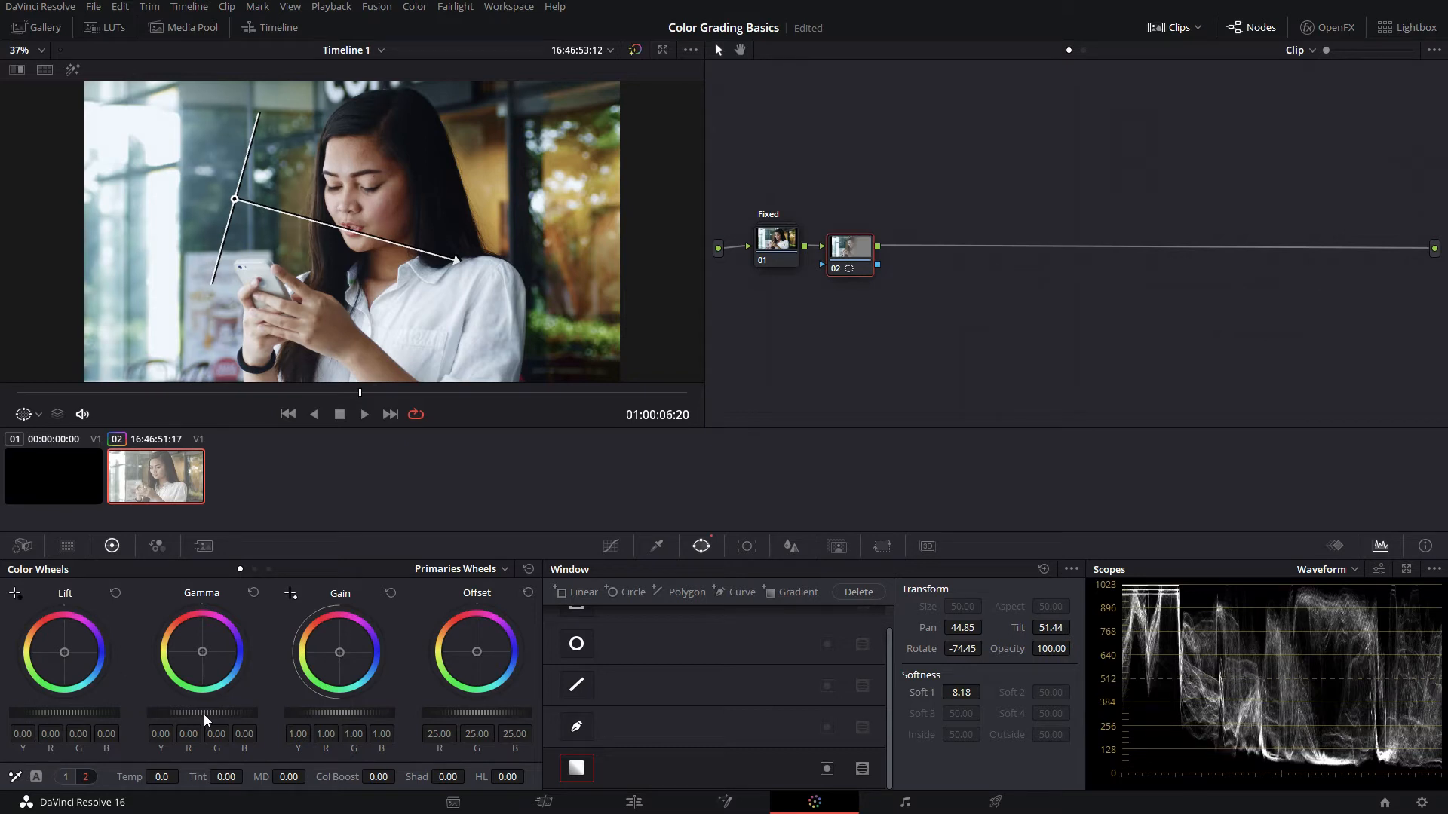
{"action": "scroll", "coordinate": [203, 713], "scroll_direction": "up", "scroll_amount": 17}
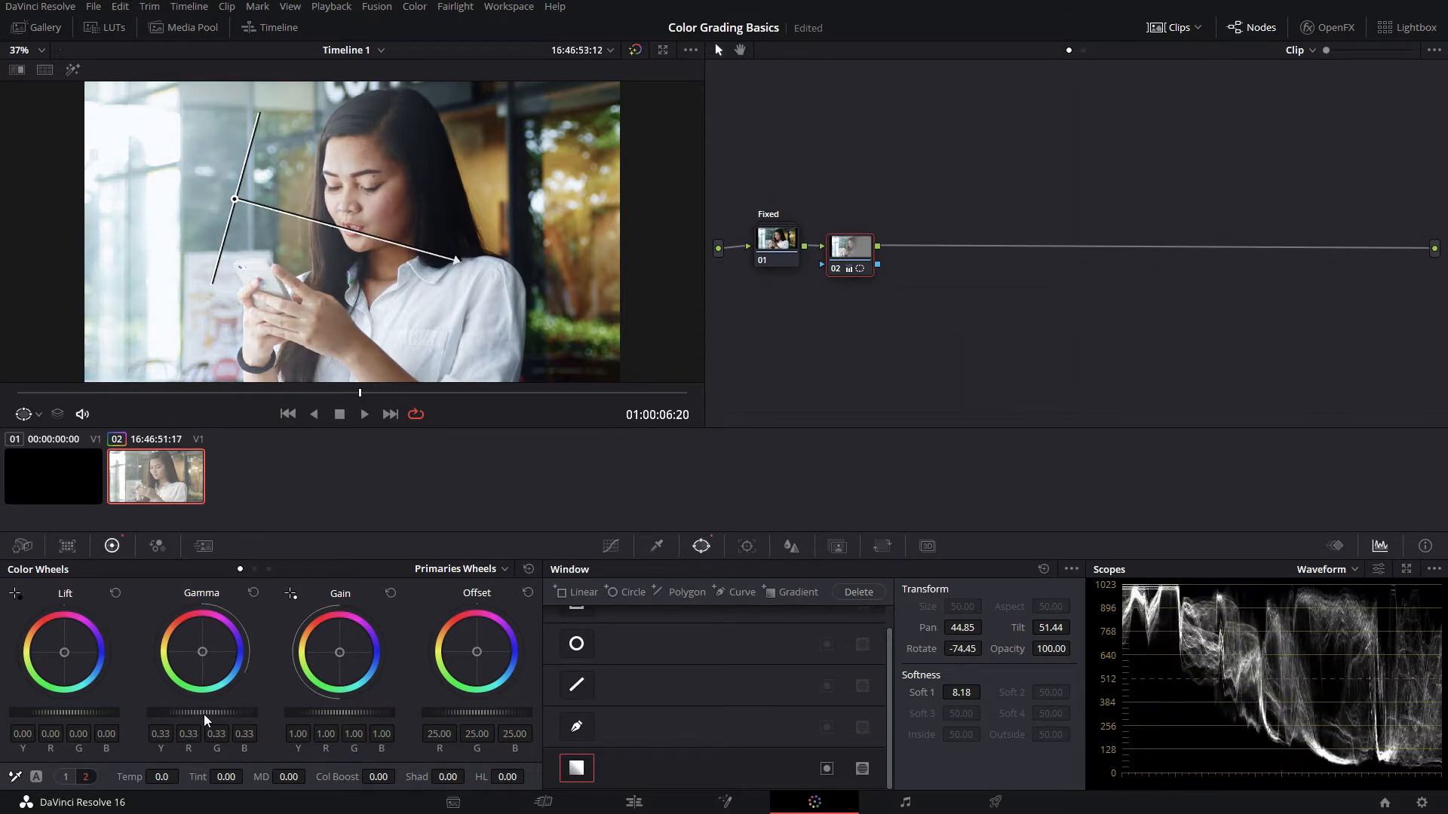
{"action": "scroll", "coordinate": [204, 713], "scroll_direction": "up", "scroll_amount": 20}
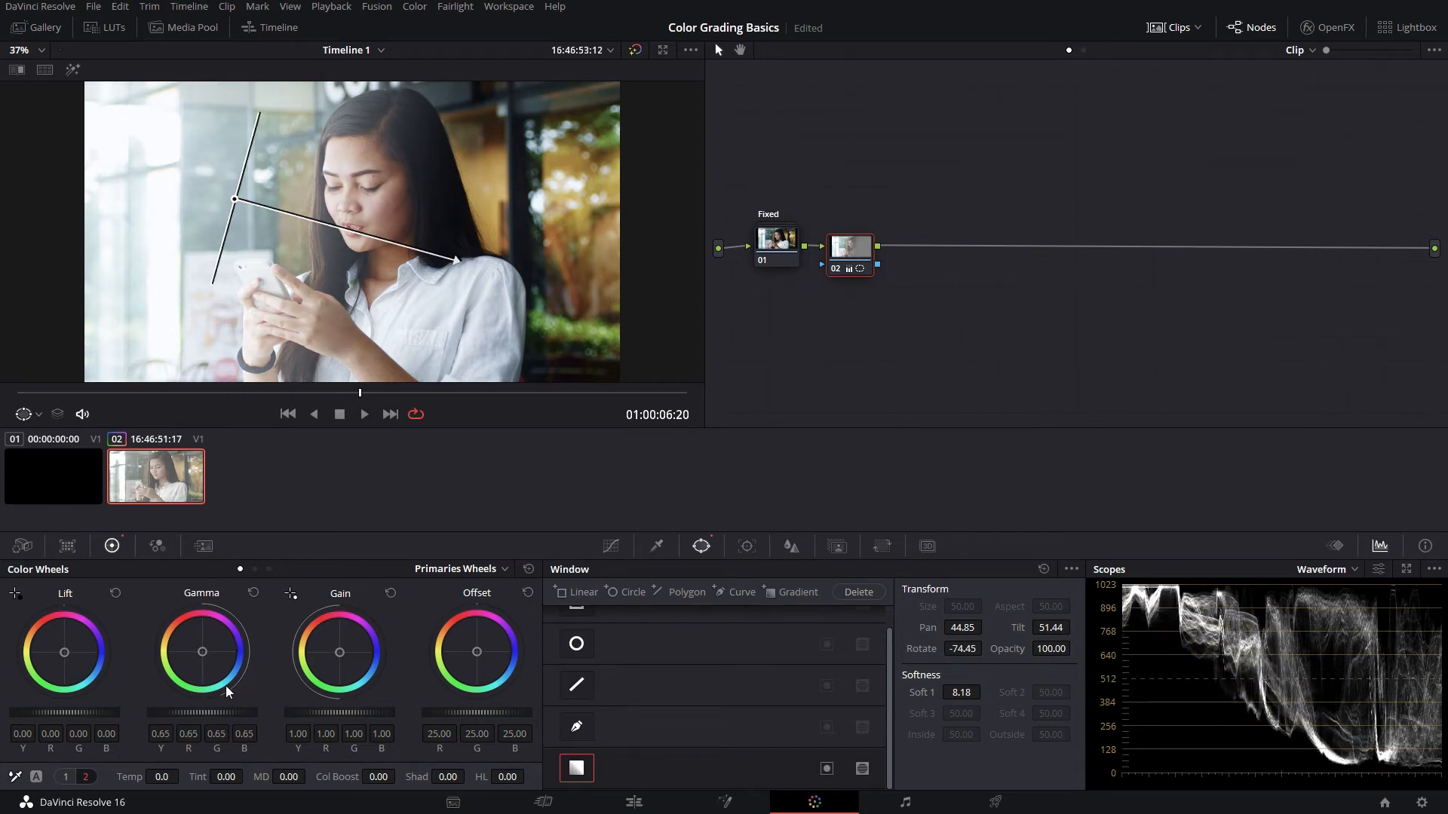
{"action": "scroll", "coordinate": [204, 713], "scroll_direction": "up", "scroll_amount": 20}
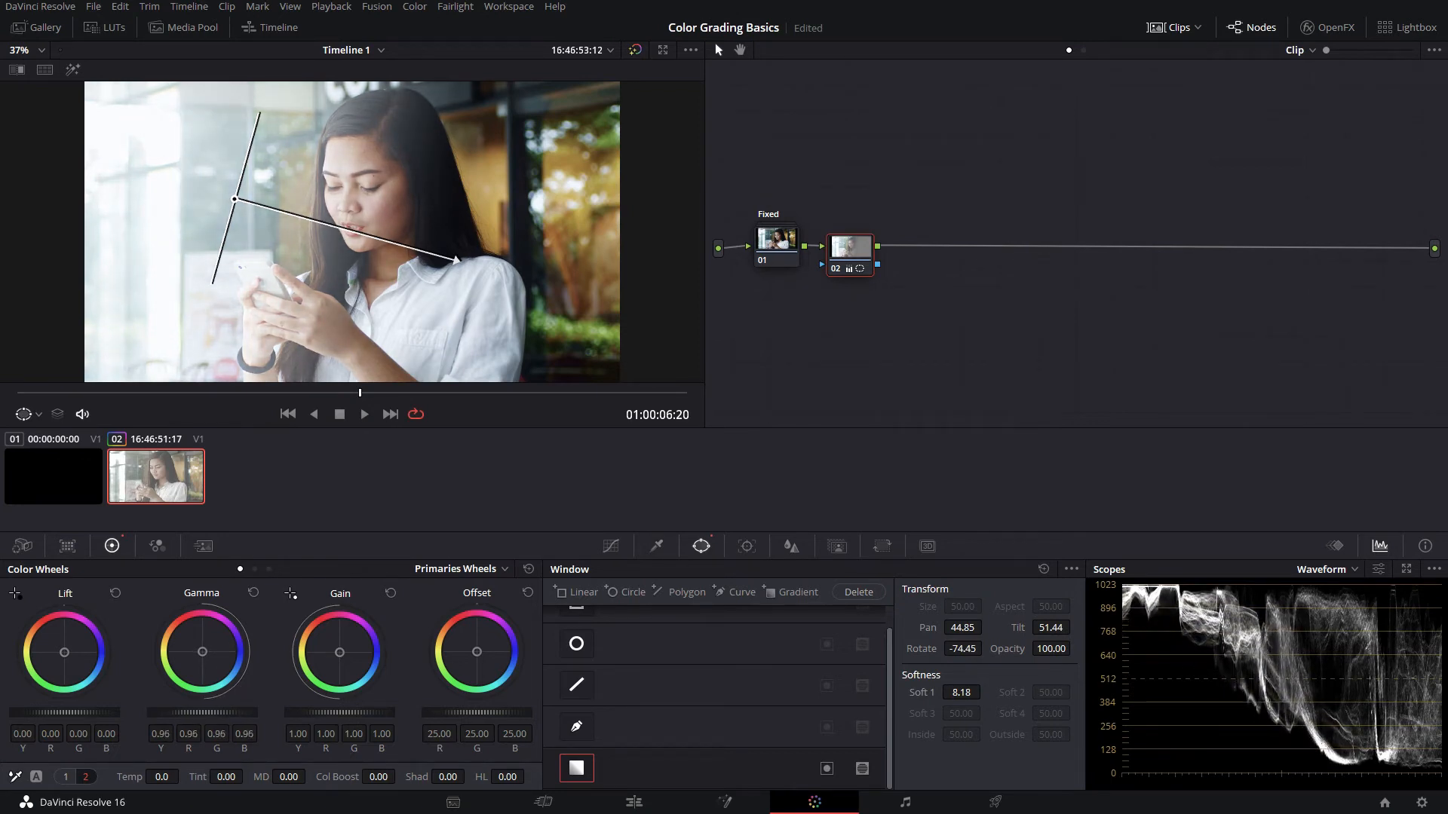
{"action": "left_click", "coordinate": [254, 592]}
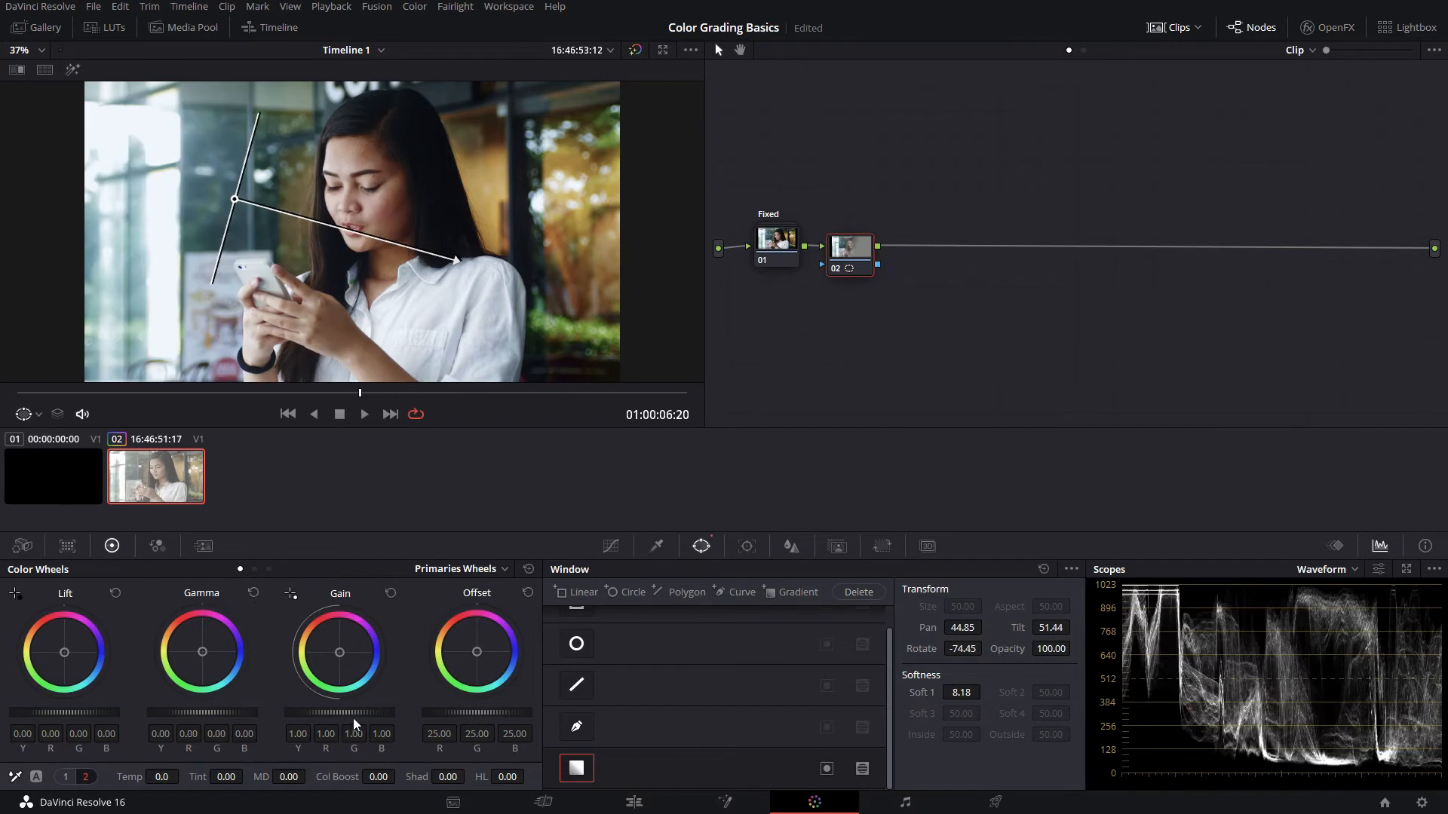
{"action": "scroll", "coordinate": [353, 714], "scroll_direction": "down", "scroll_amount": 20}
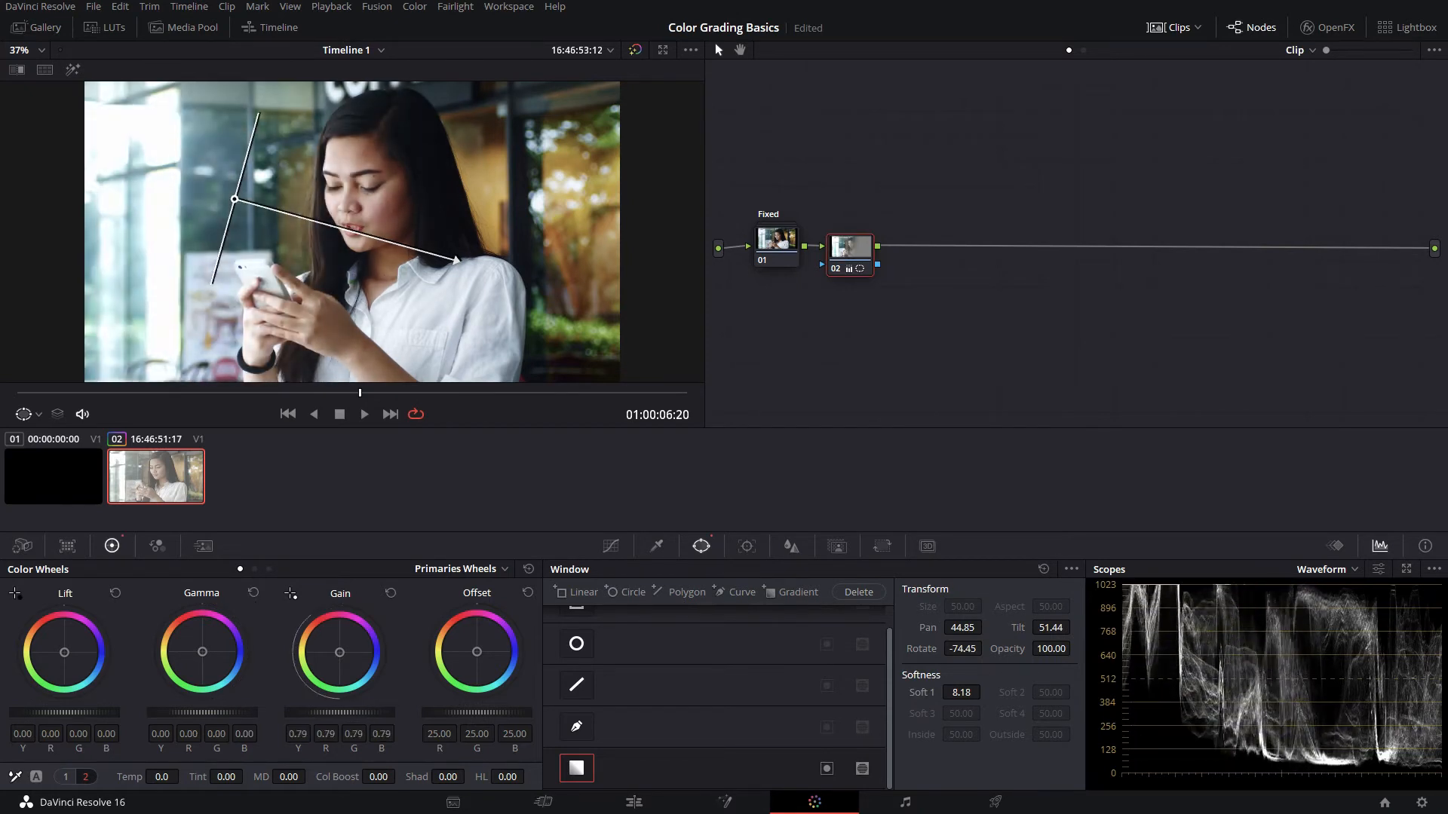
{"action": "left_click", "coordinate": [390, 594]}
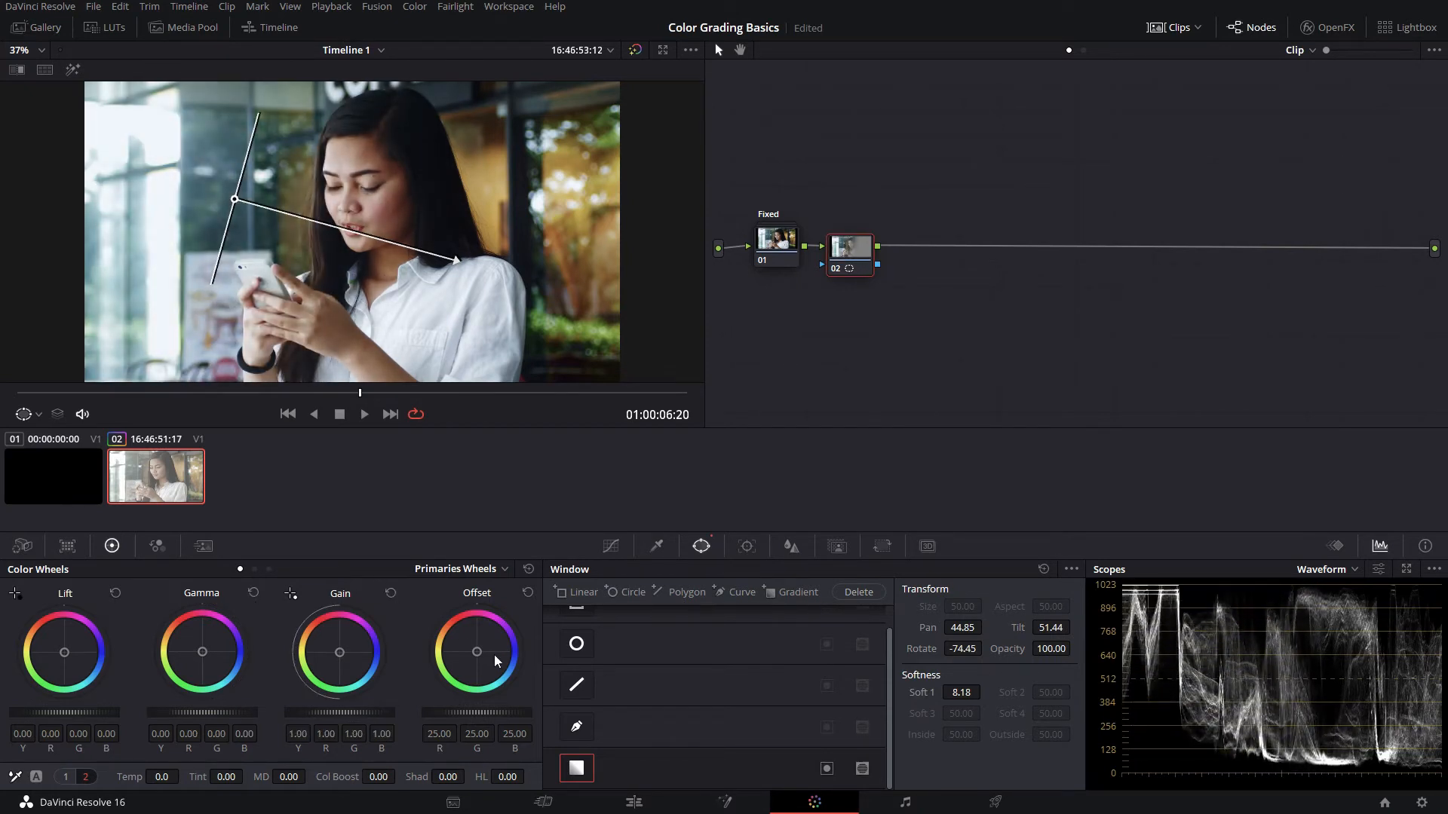
{"action": "left_click", "coordinate": [577, 770]}
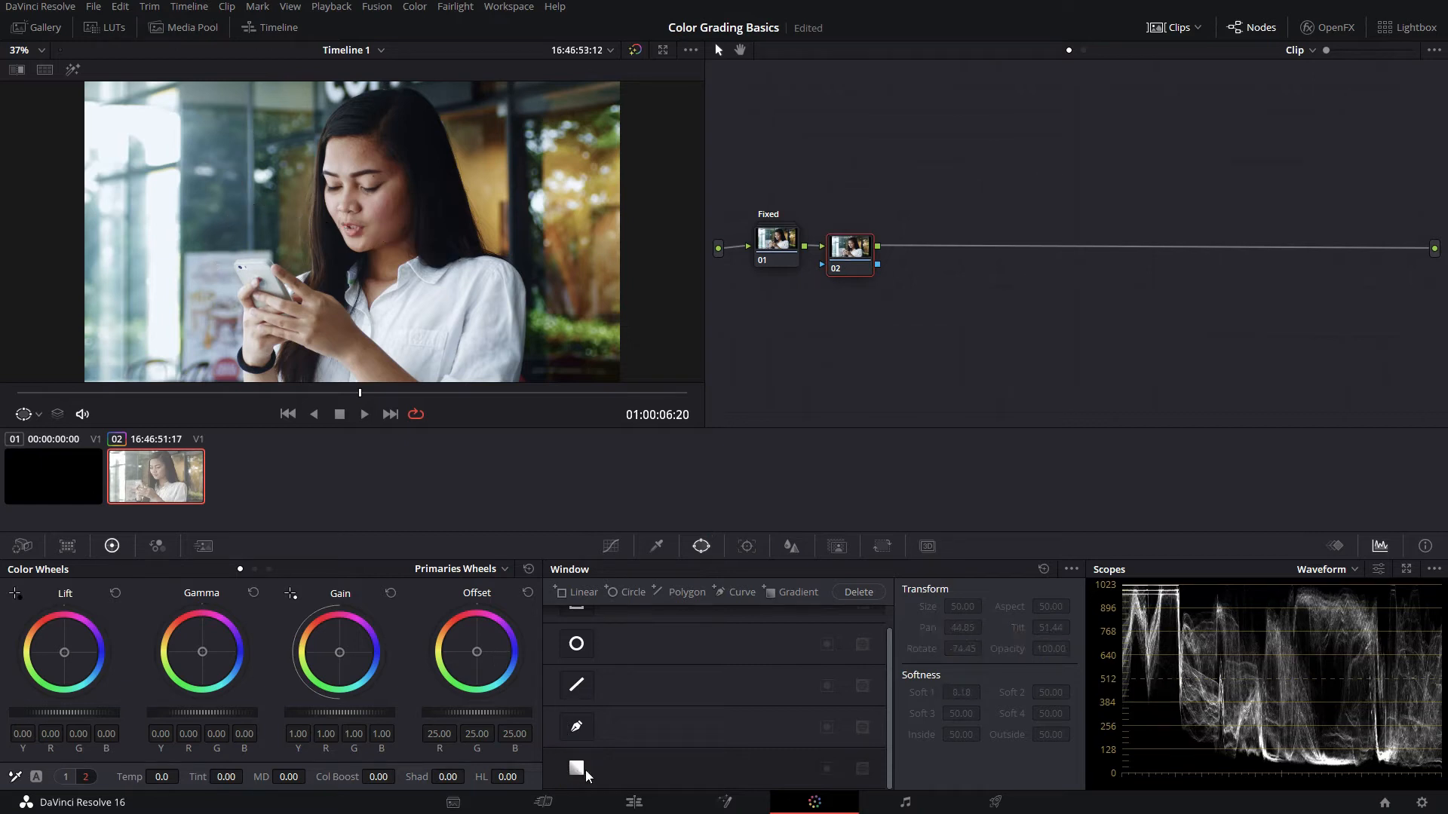
Step: Enable a curve window on node 02 and draw a closed outline around the bright glass strip beside the woman
{"action": "scroll", "coordinate": [178, 80], "scroll_direction": "down", "scroll_amount": 1}
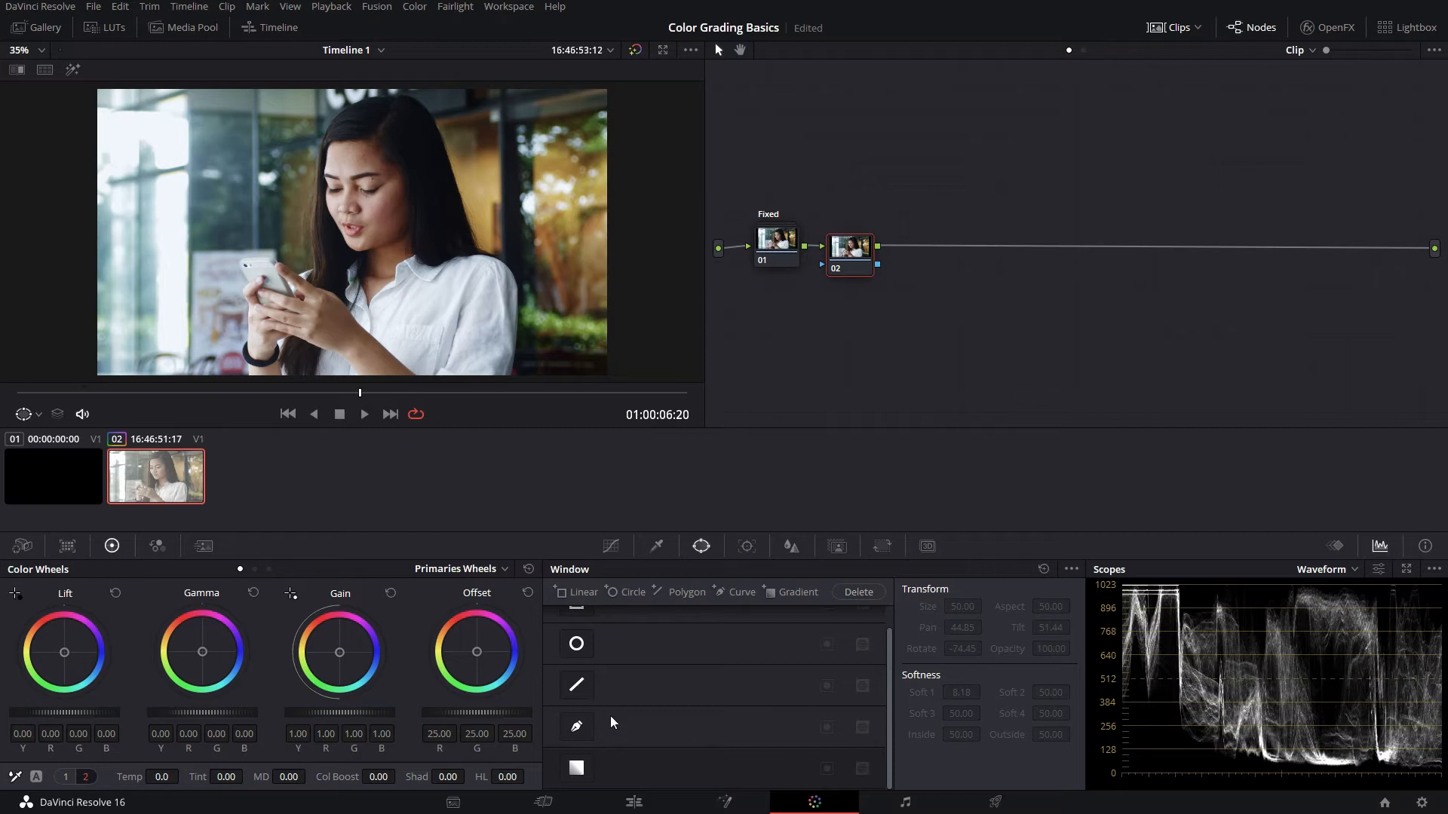
{"action": "left_click", "coordinate": [576, 728]}
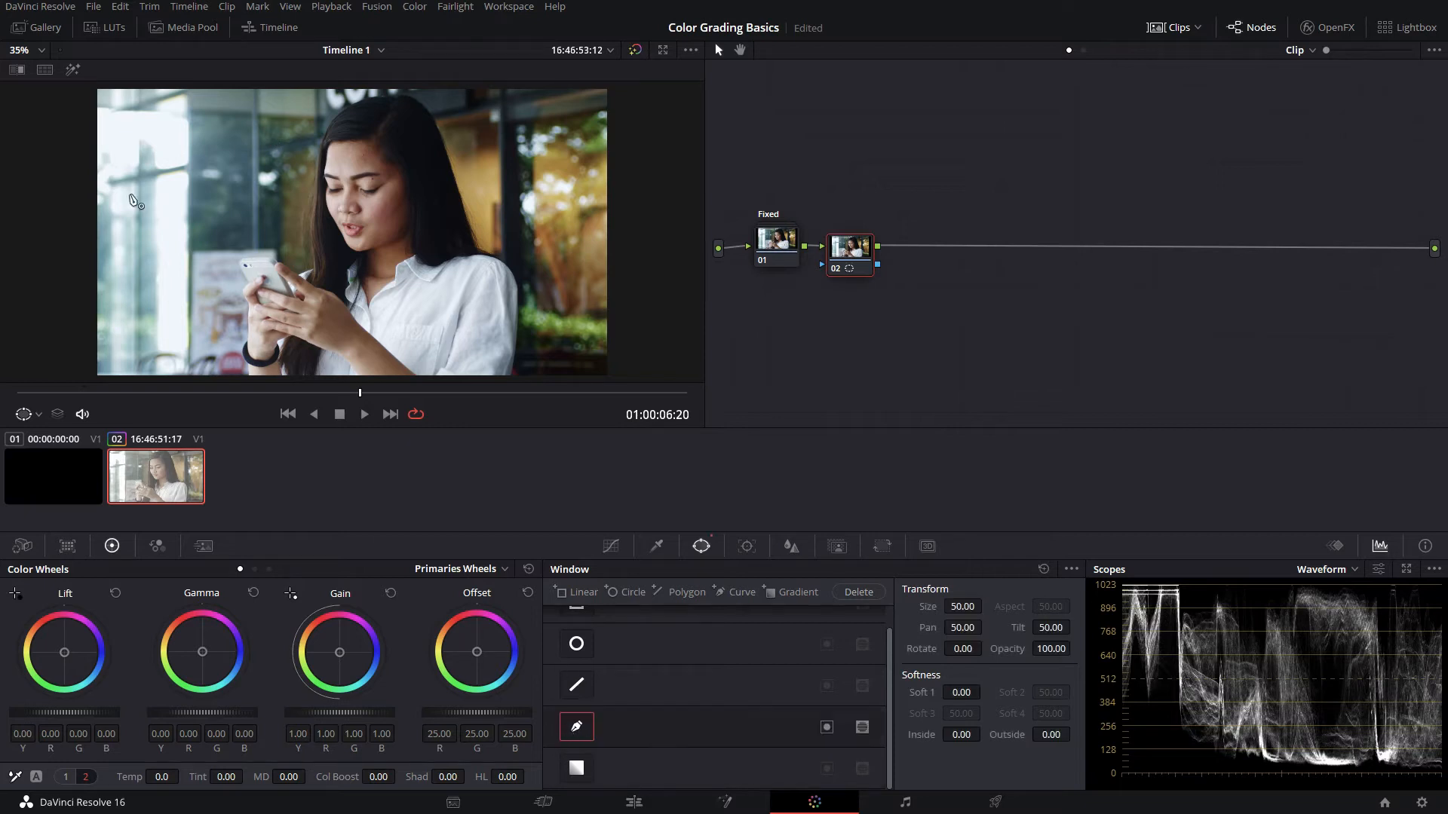
{"action": "scroll", "coordinate": [147, 160], "scroll_direction": "down", "scroll_amount": 1}
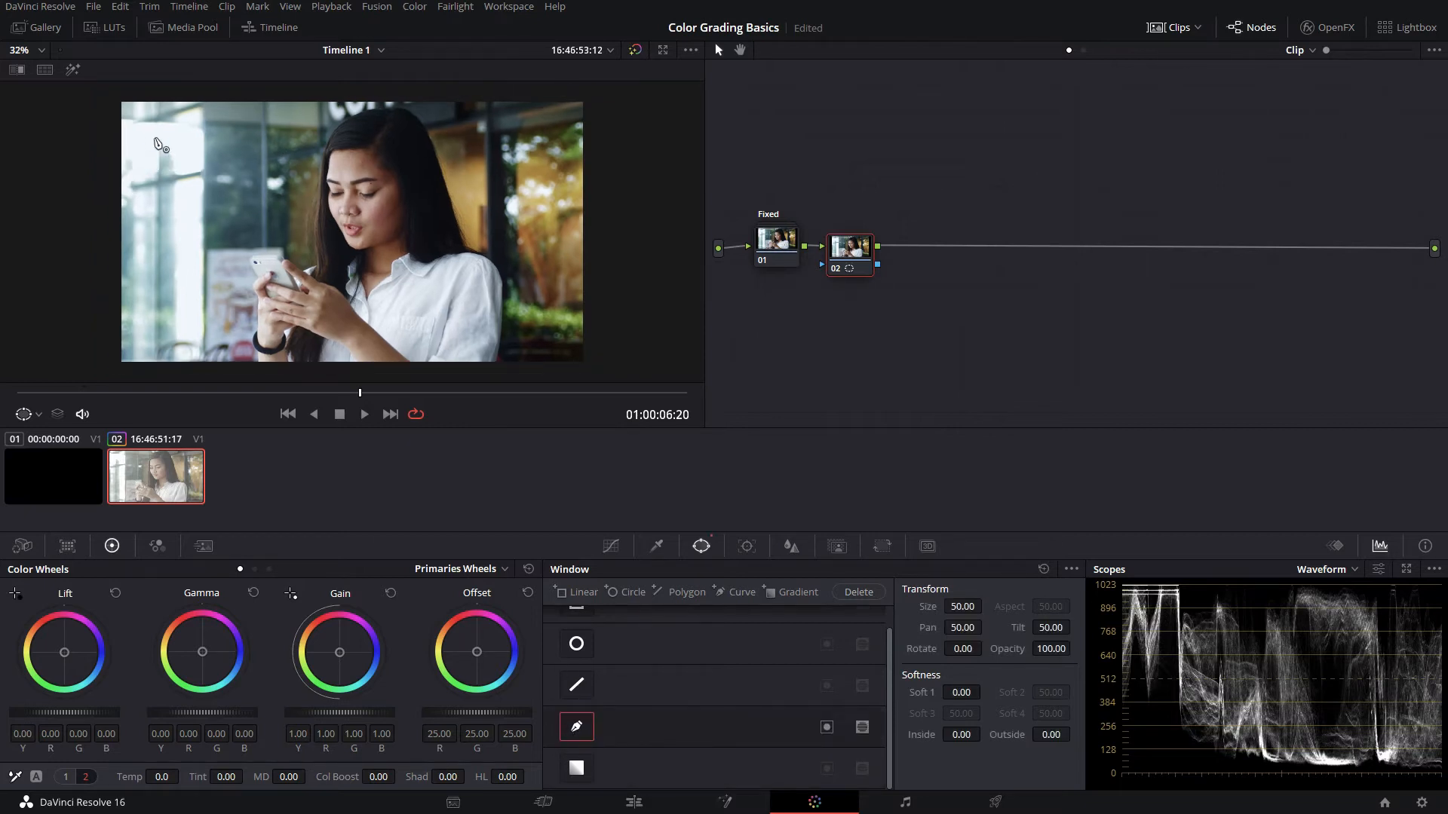
{"action": "left_click", "coordinate": [207, 99]}
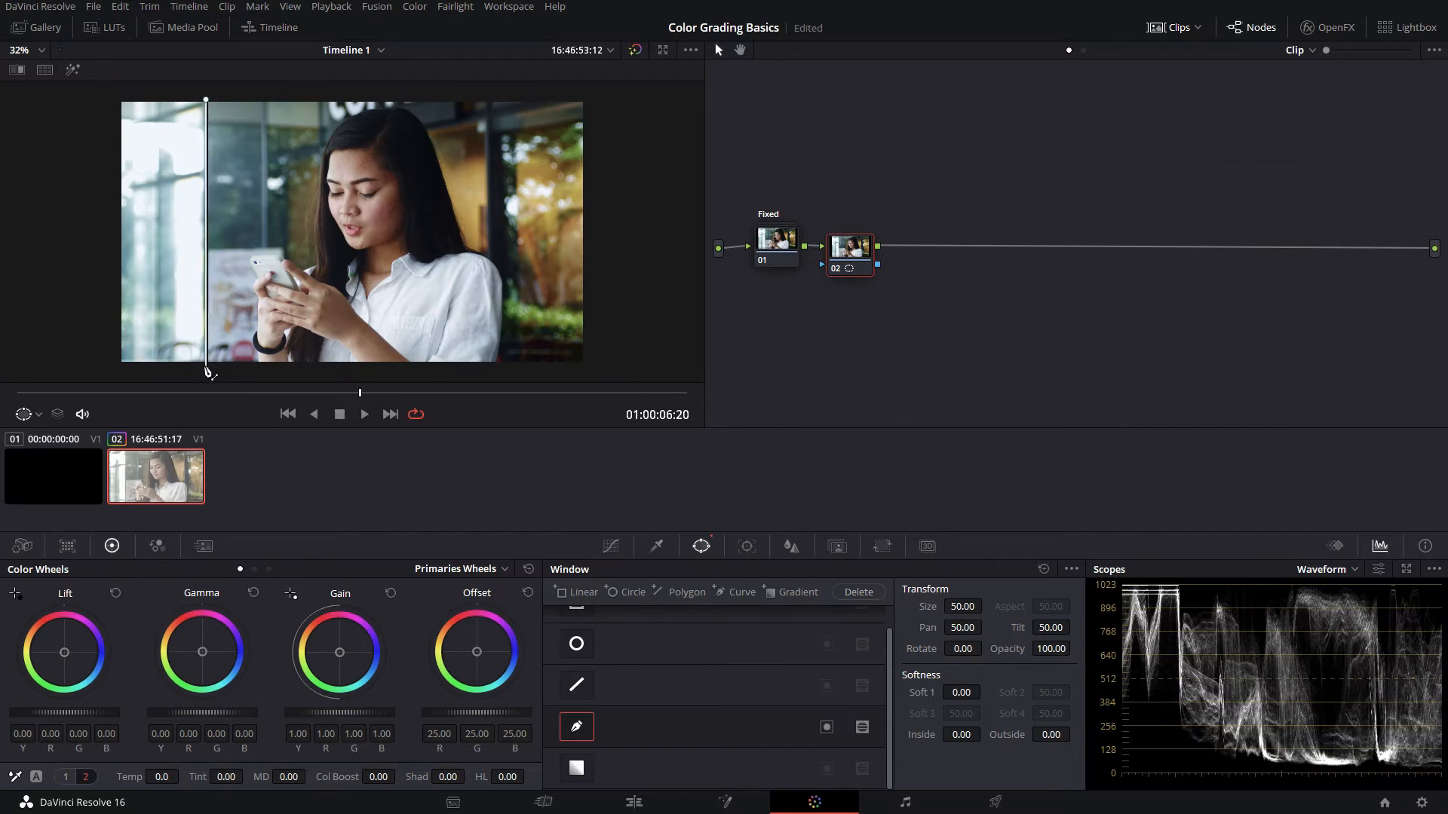
{"action": "left_click", "coordinate": [205, 365]}
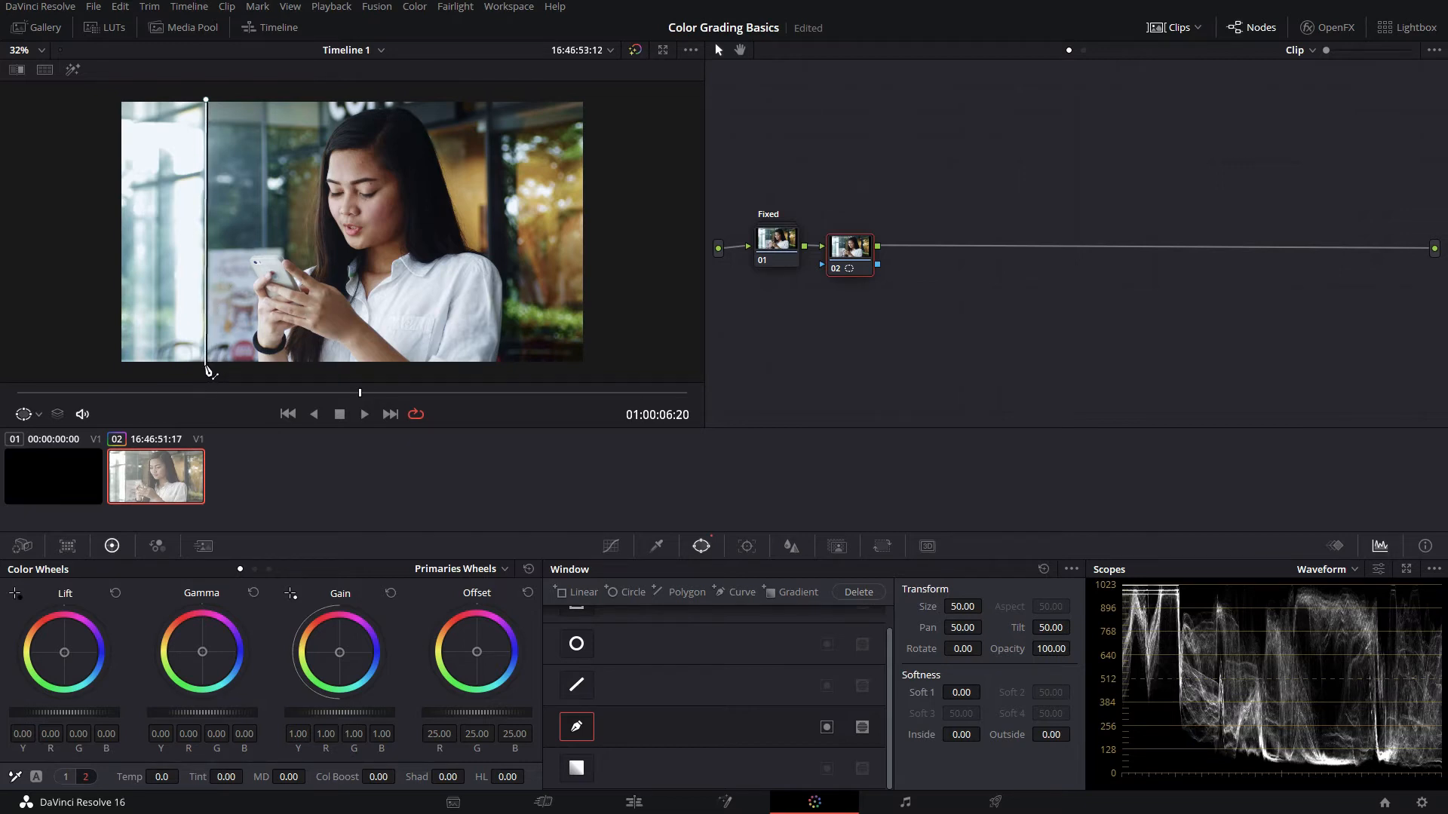
{"action": "left_click", "coordinate": [115, 366]}
{"action": "left_click", "coordinate": [114, 96]}
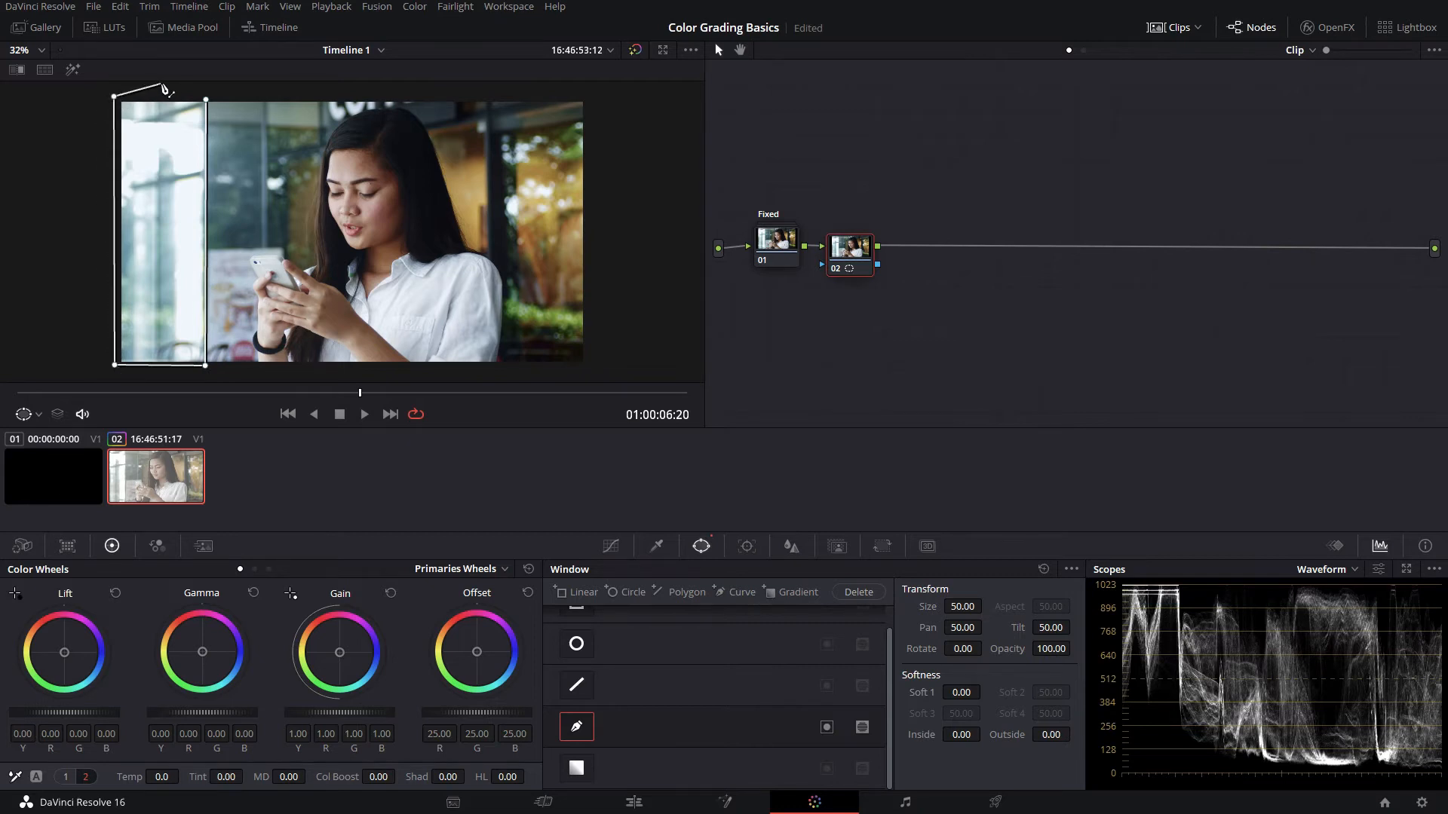
{"action": "left_click", "coordinate": [205, 99]}
{"action": "scroll", "coordinate": [169, 234], "scroll_direction": "up", "scroll_amount": 2}
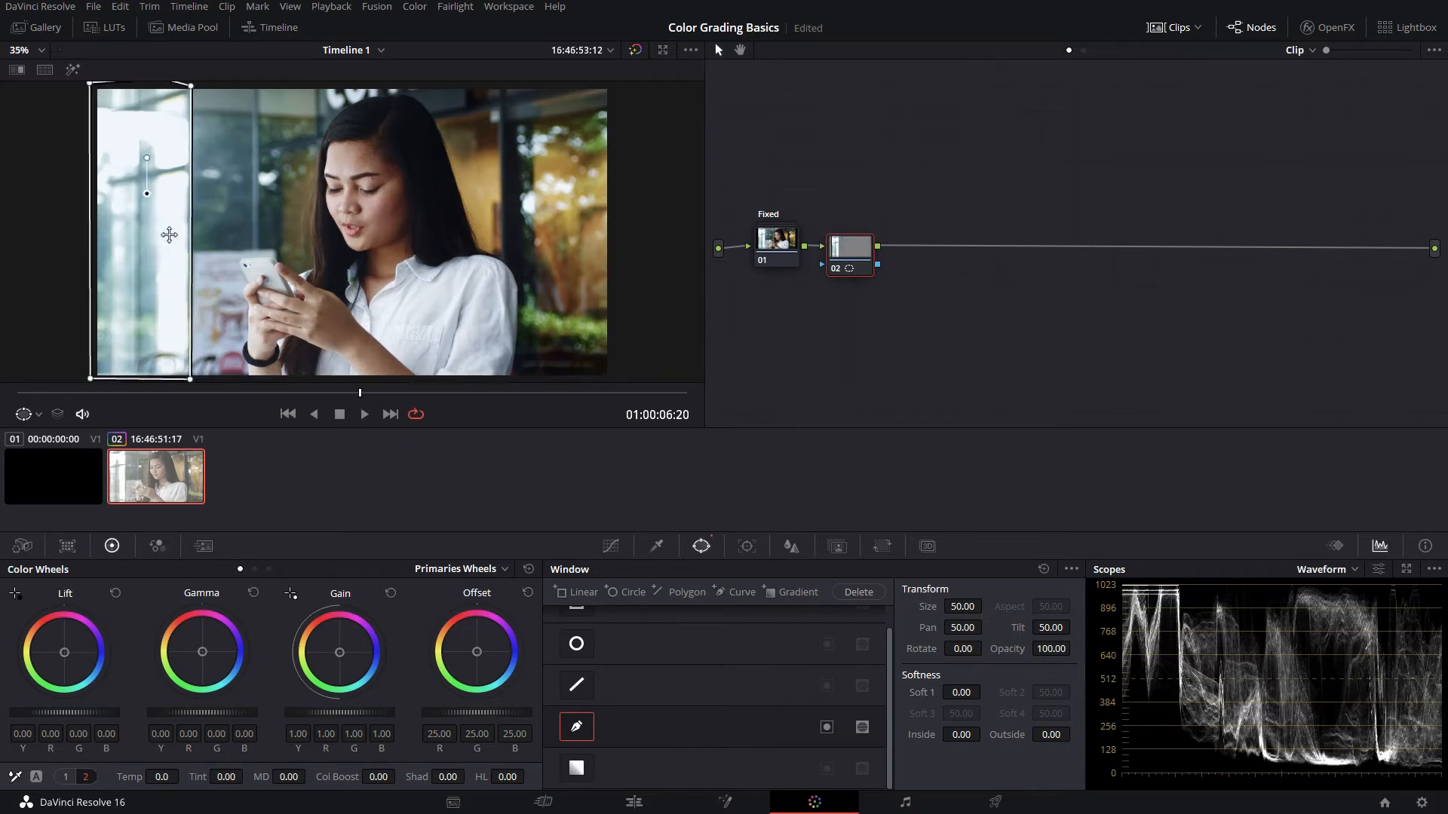
{"action": "scroll", "coordinate": [120, 233], "scroll_direction": "down", "scroll_amount": 1}
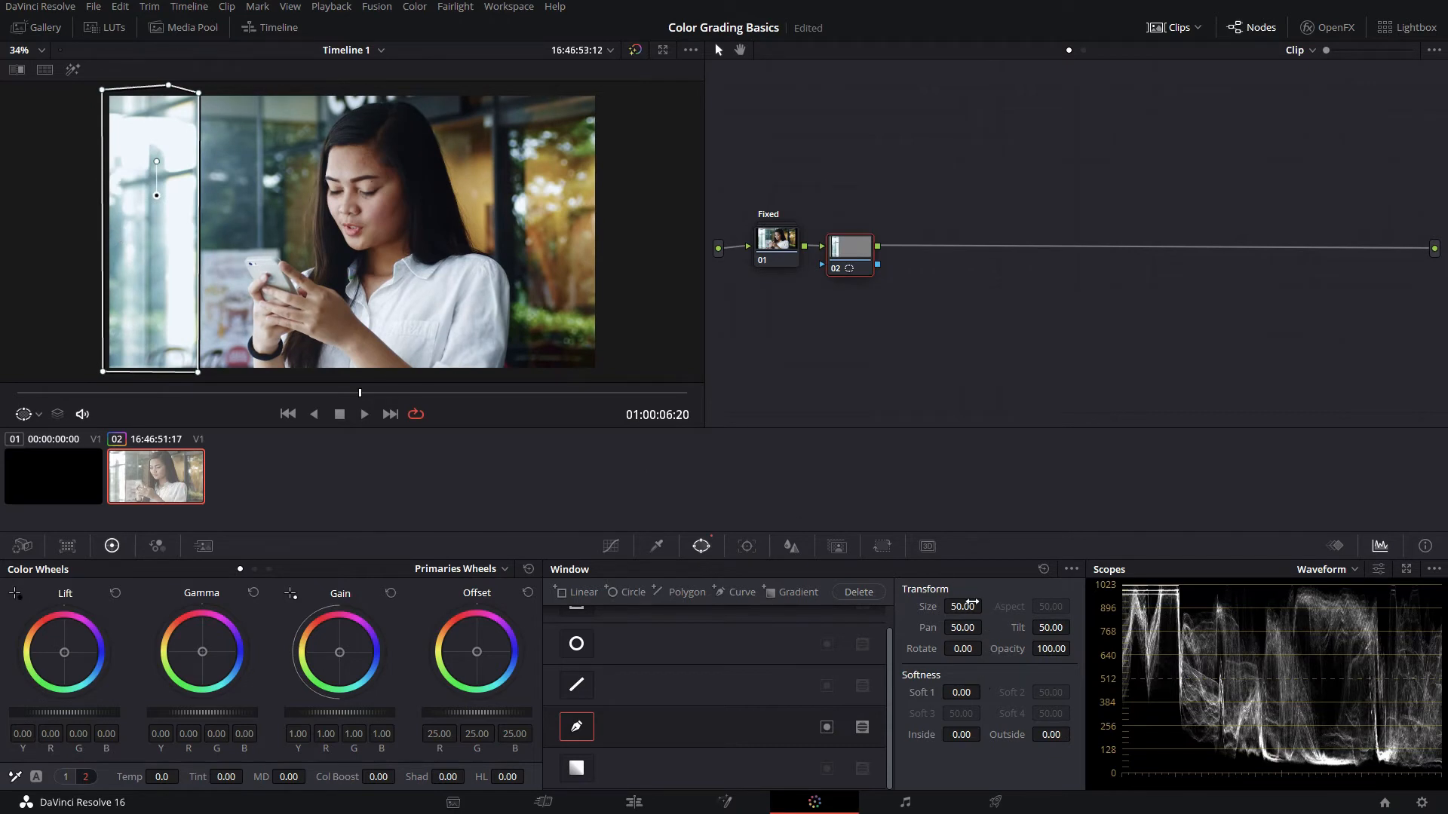
Step: Adjust the curve window to size 49.84, pan 50.12, rotation -0.10 and softness 6.16, checking the edge with the highlight view
{"action": "mouse_move", "coordinate": [962, 606]}
{"action": "left_mouse_down"}
{"action": "mouse_move", "coordinate": [949, 606]}
{"action": "mouse_move", "coordinate": [980, 627]}
{"action": "left_mouse_up"}
{"action": "left_click_drag", "start_coordinate": [986, 648], "coordinate": [966, 649]}
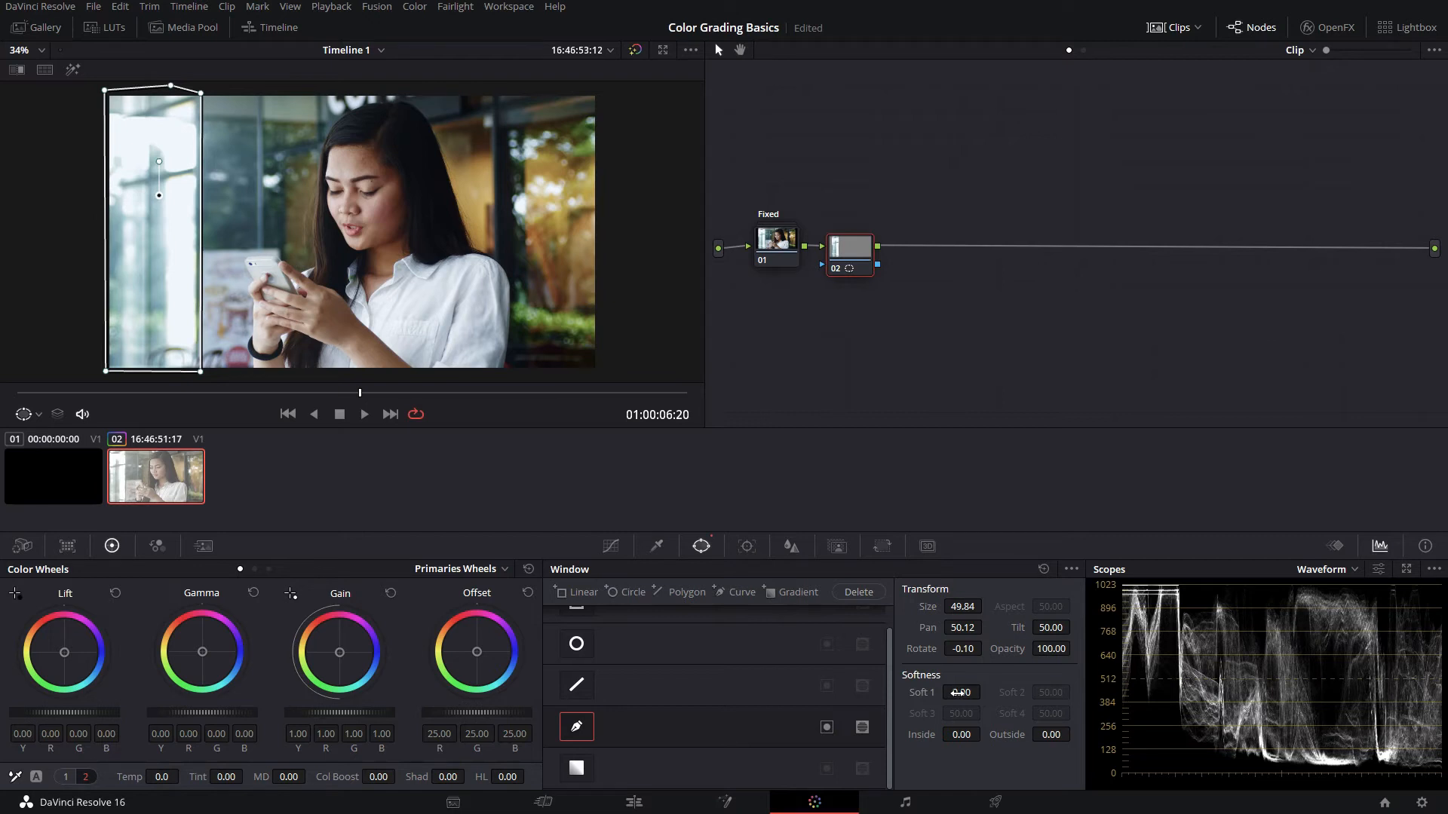
{"action": "left_click", "coordinate": [72, 73]}
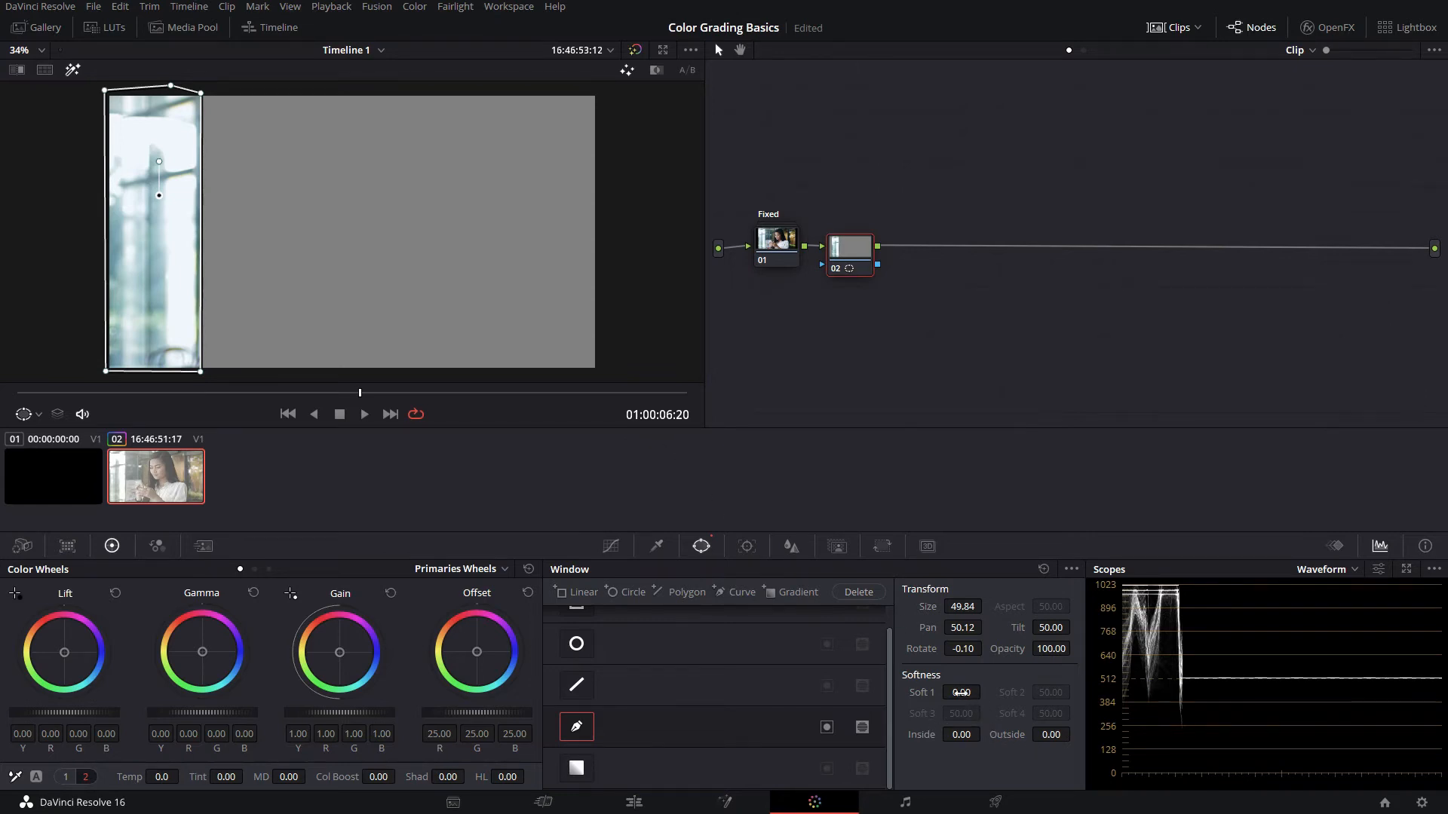
{"action": "left_click_drag", "start_coordinate": [959, 692], "coordinate": [978, 692]}
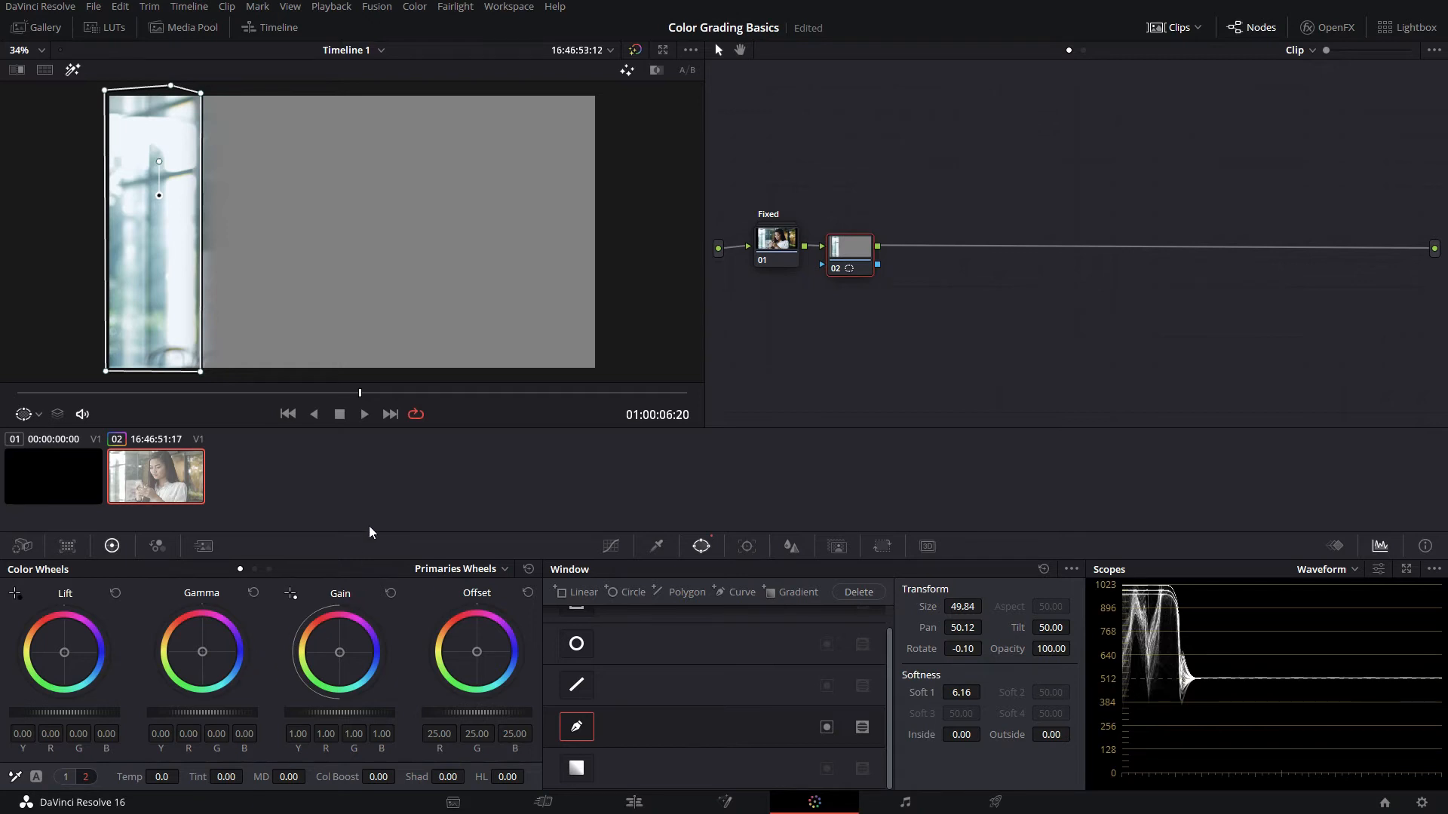
{"action": "key", "text": "shift+h"}
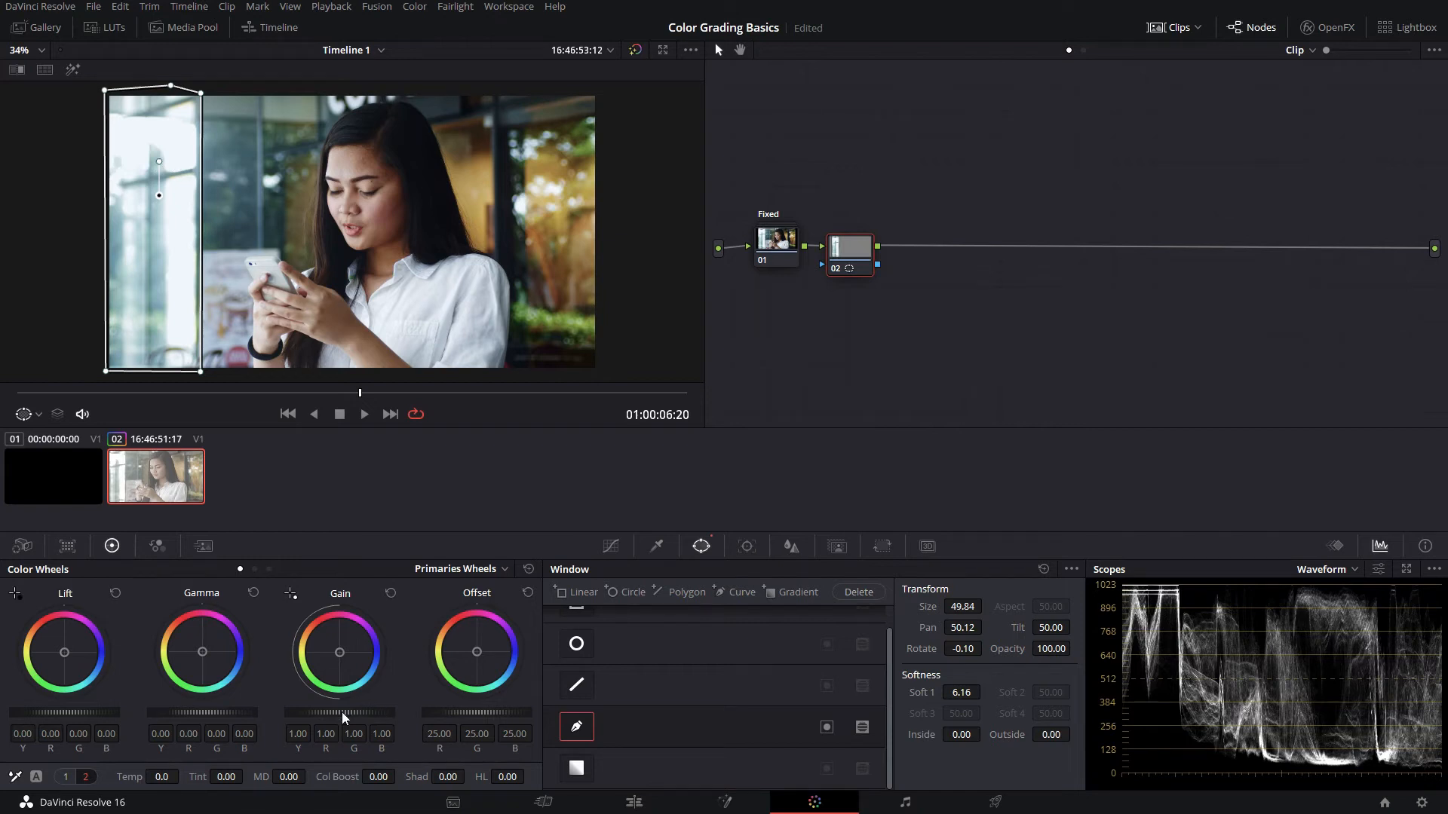
Step: Darken the area inside the curve window with gain 0.93, gamma -0.09 and lift -0.23, and nudge node 02 level with node 01
{"action": "scroll", "coordinate": [342, 712], "scroll_direction": "down", "scroll_amount": 6}
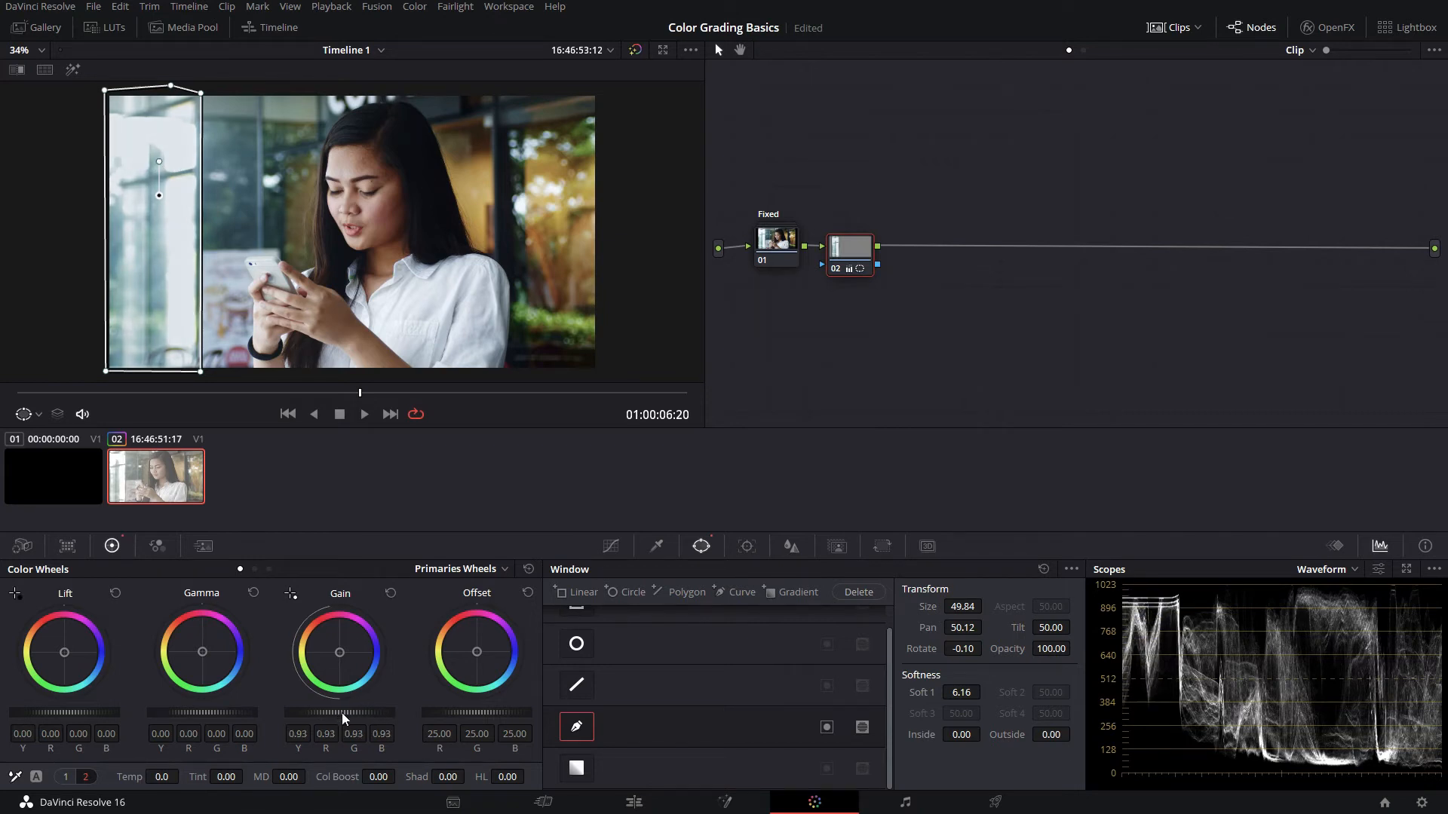
{"action": "scroll", "coordinate": [342, 713], "scroll_direction": "down", "scroll_amount": 1}
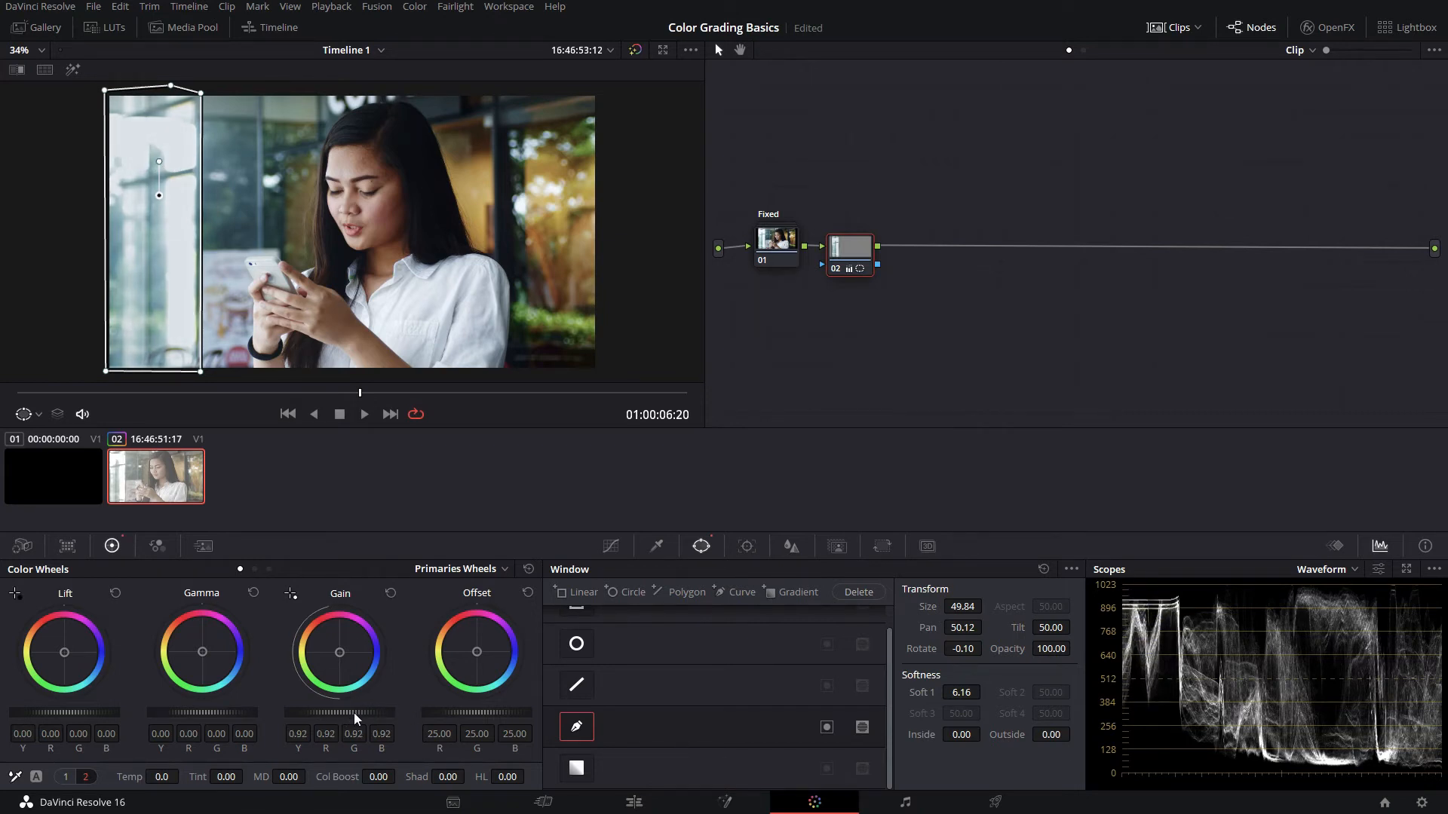
{"action": "left_click_drag", "start_coordinate": [355, 713], "coordinate": [380, 713]}
{"action": "scroll", "coordinate": [196, 715], "scroll_direction": "down", "scroll_amount": 9}
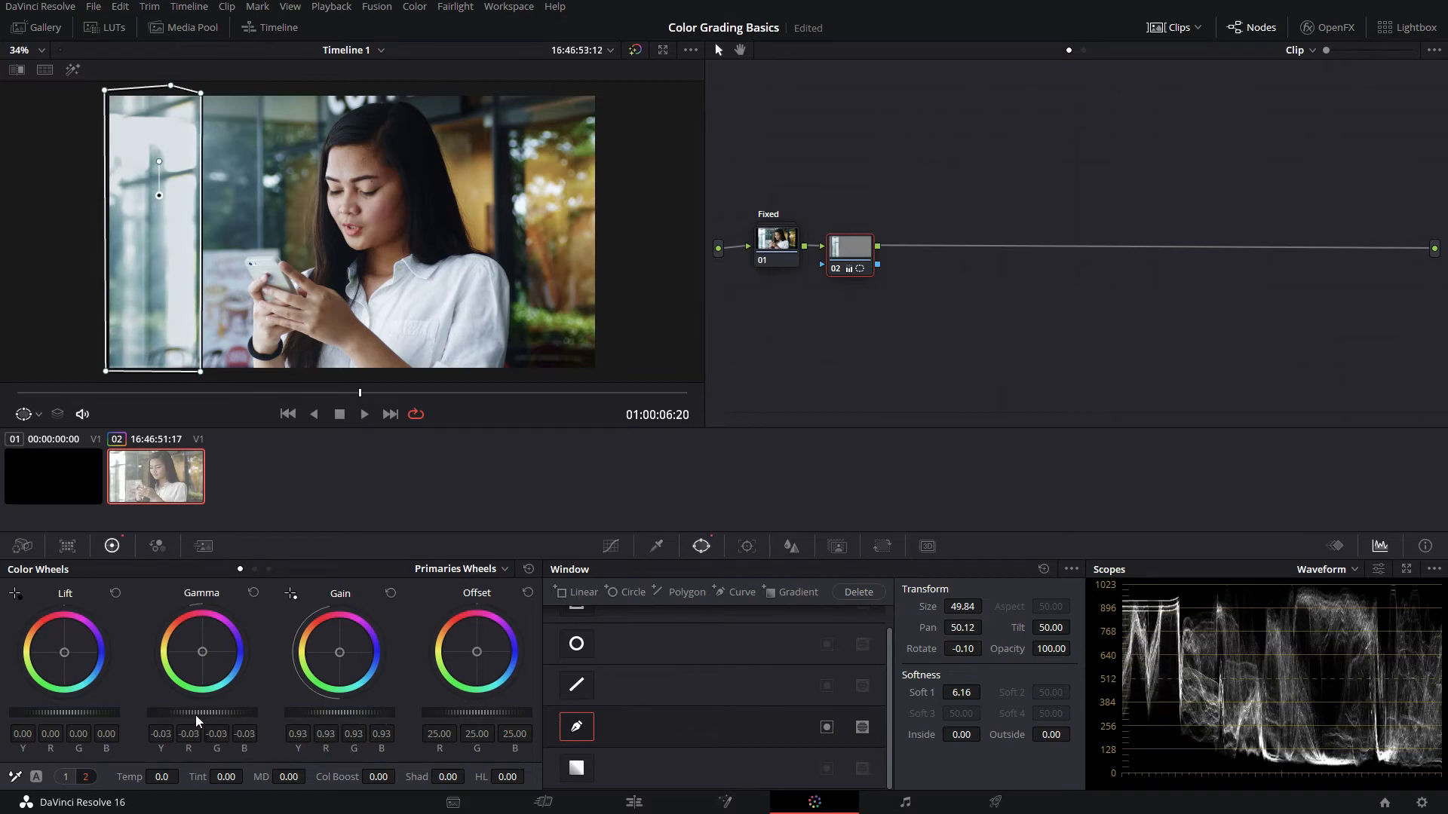
{"action": "scroll", "coordinate": [72, 709], "scroll_direction": "down", "scroll_amount": 15}
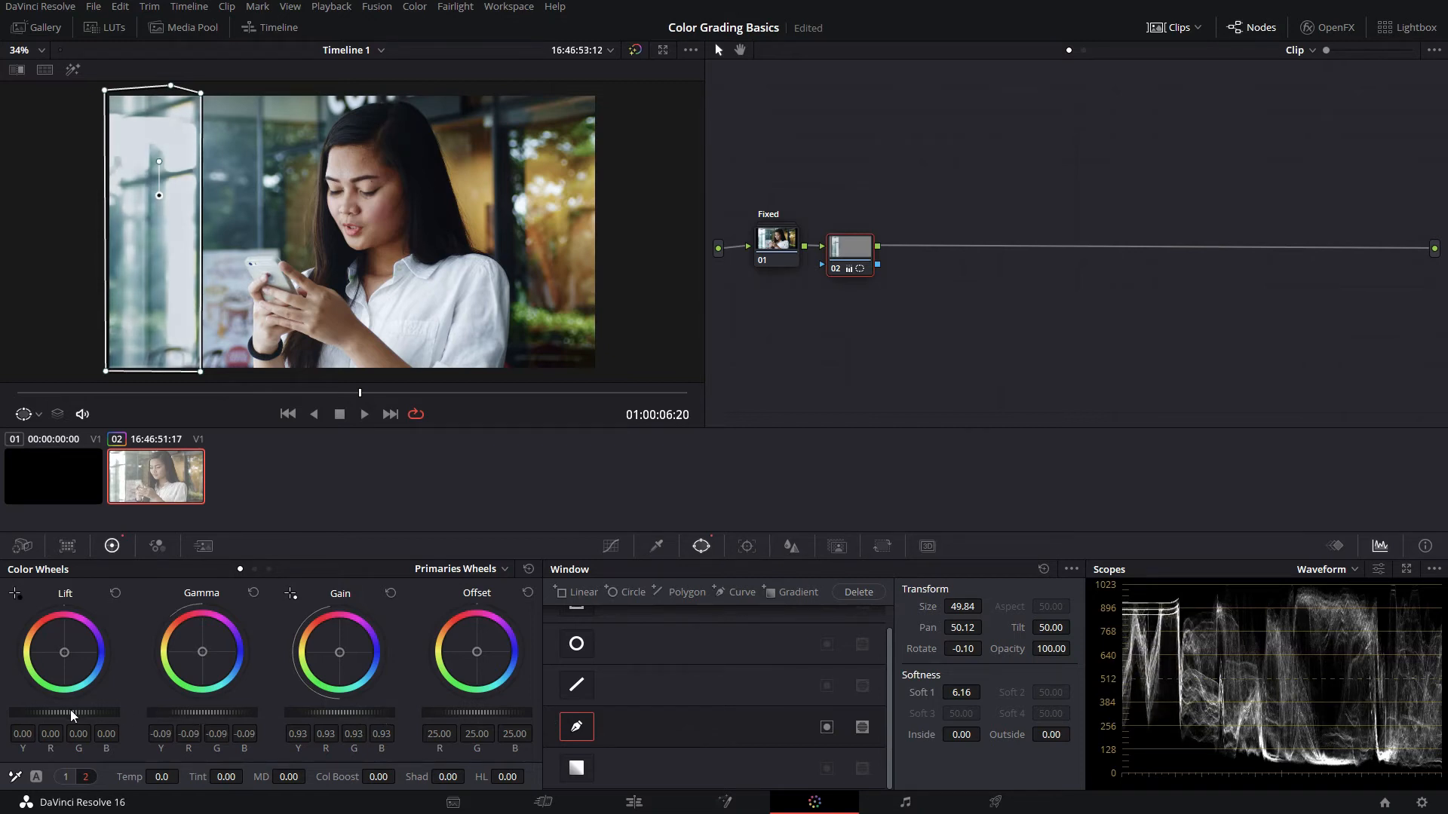
{"action": "scroll", "coordinate": [71, 709], "scroll_direction": "down", "scroll_amount": 7}
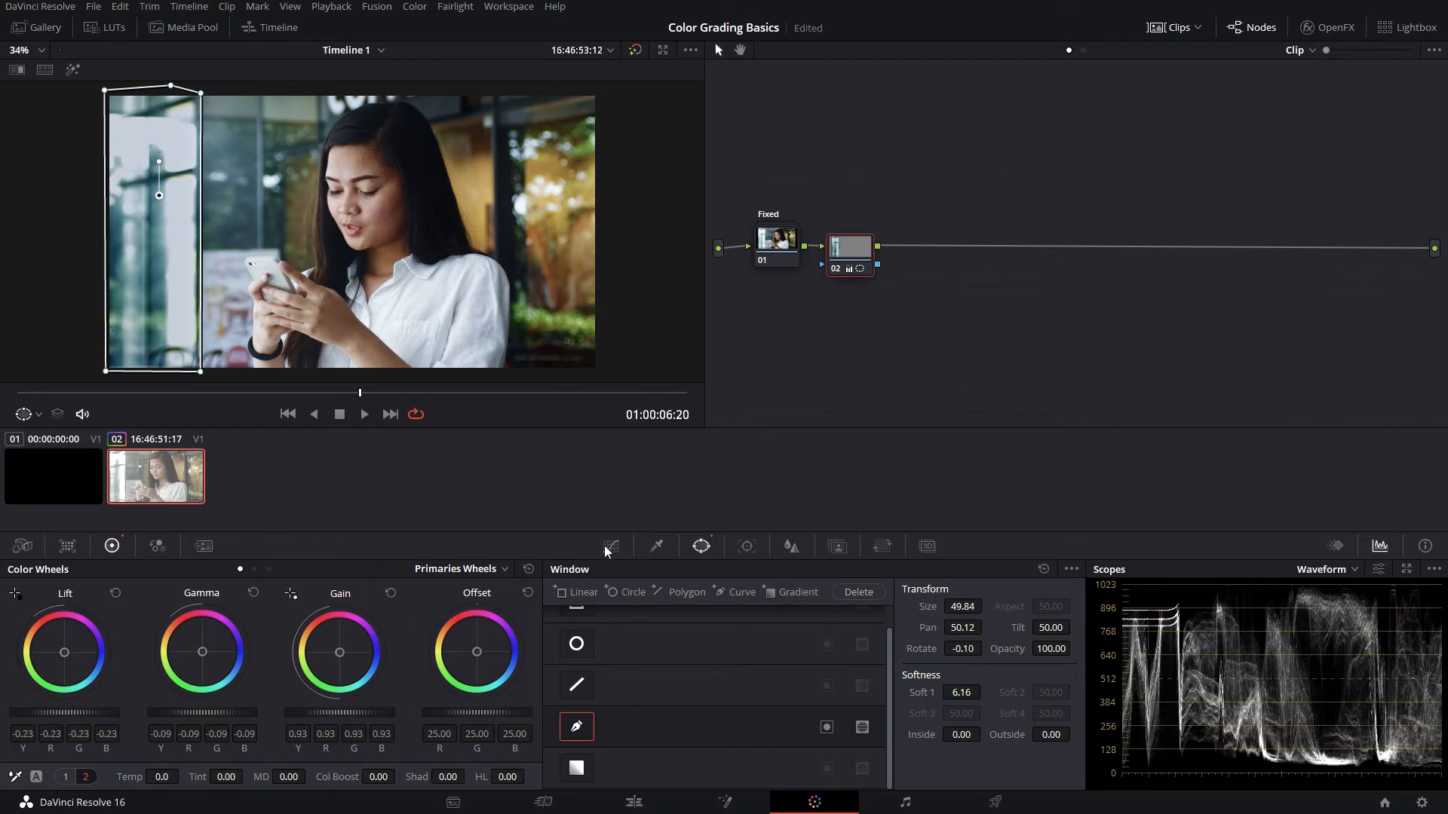
{"action": "mouse_move", "coordinate": [845, 252]}
{"action": "left_mouse_down"}
{"action": "mouse_move", "coordinate": [844, 234]}
{"action": "mouse_move", "coordinate": [837, 246]}
{"action": "left_mouse_up"}
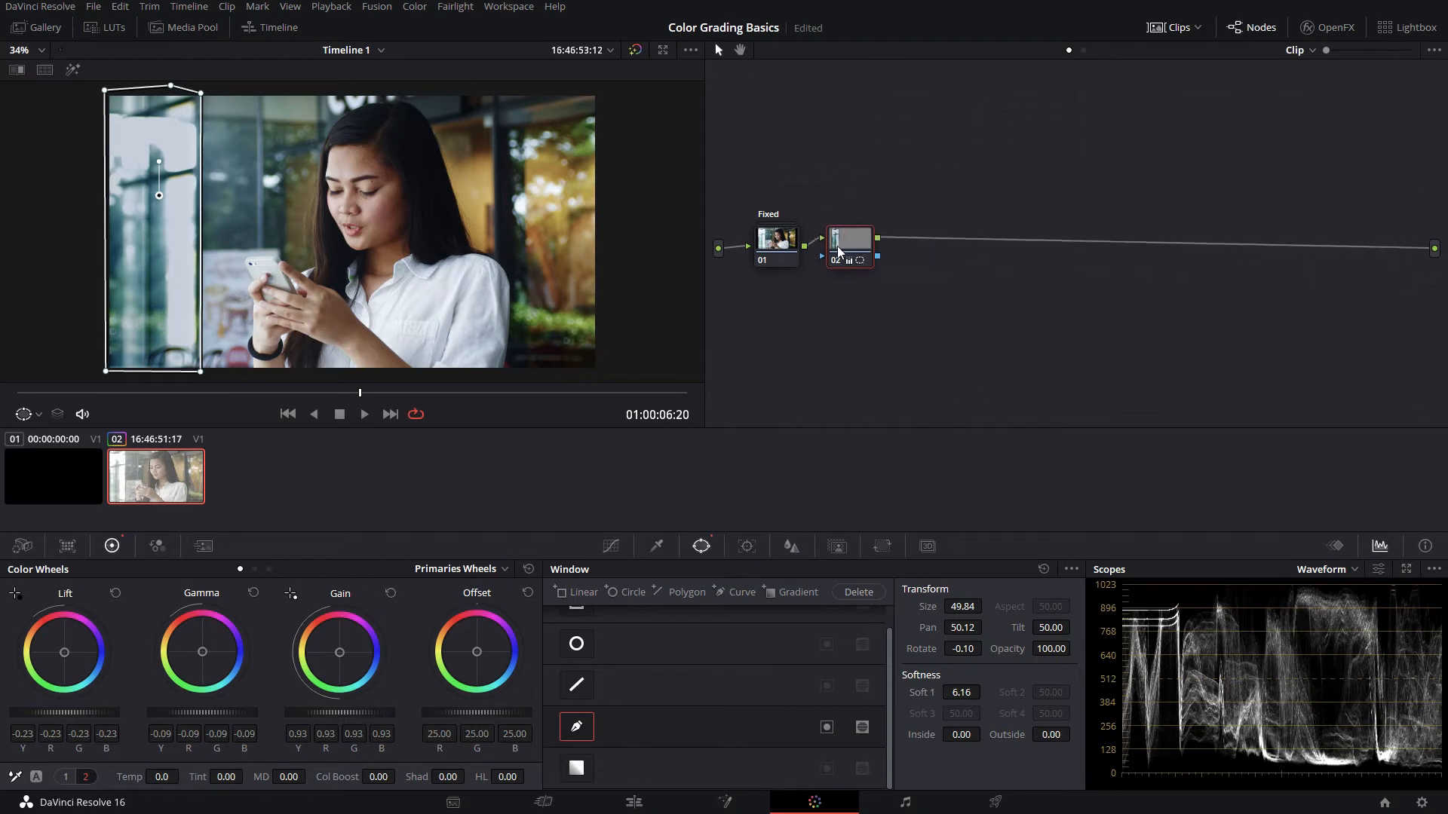
Step: Hide the window outline, scrub through the clip, and lower the Log highlights inside the window to -0.12
{"action": "left_click", "coordinate": [611, 548]}
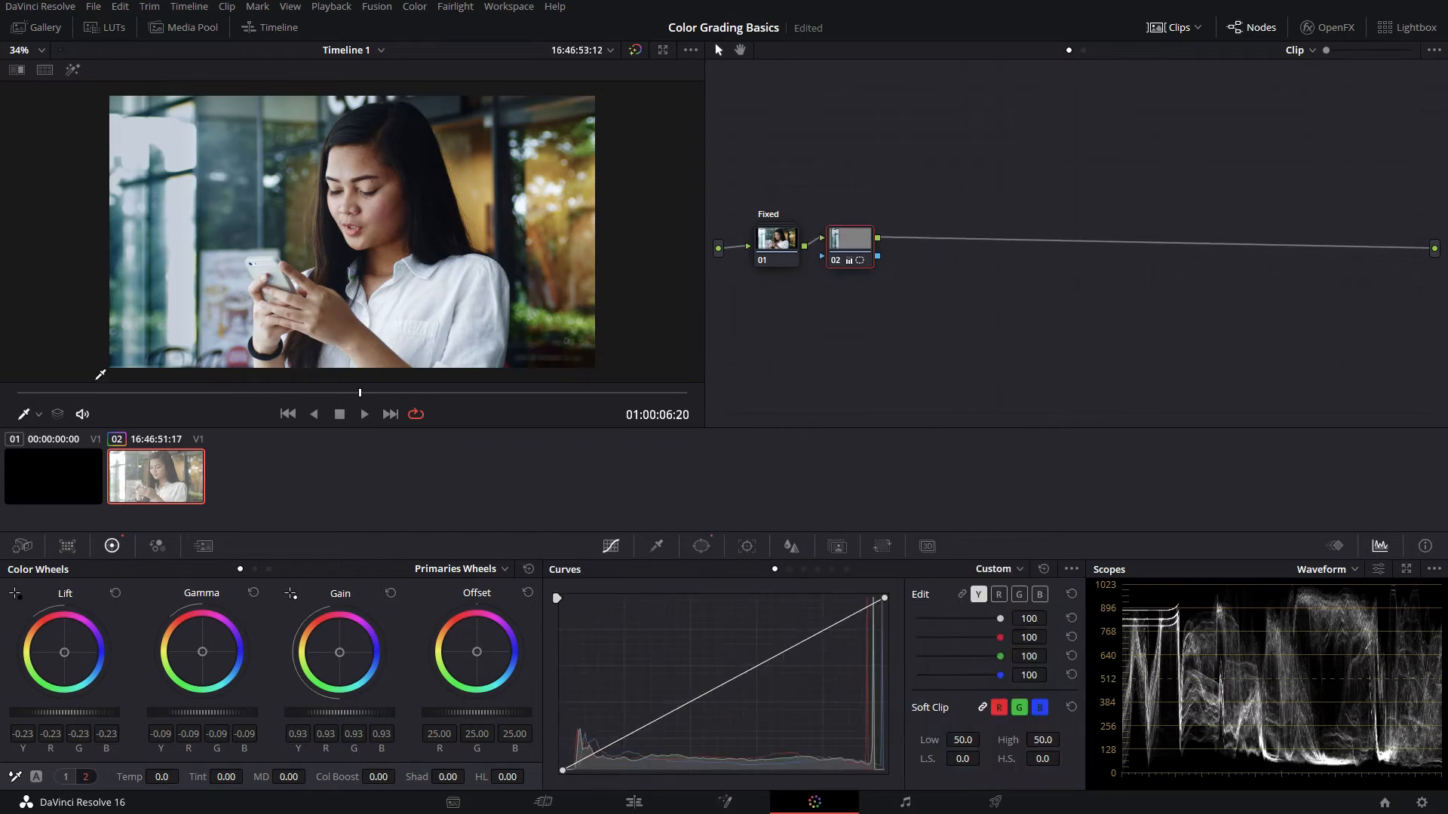
{"action": "left_click_drag", "start_coordinate": [30, 393], "coordinate": [281, 385]}
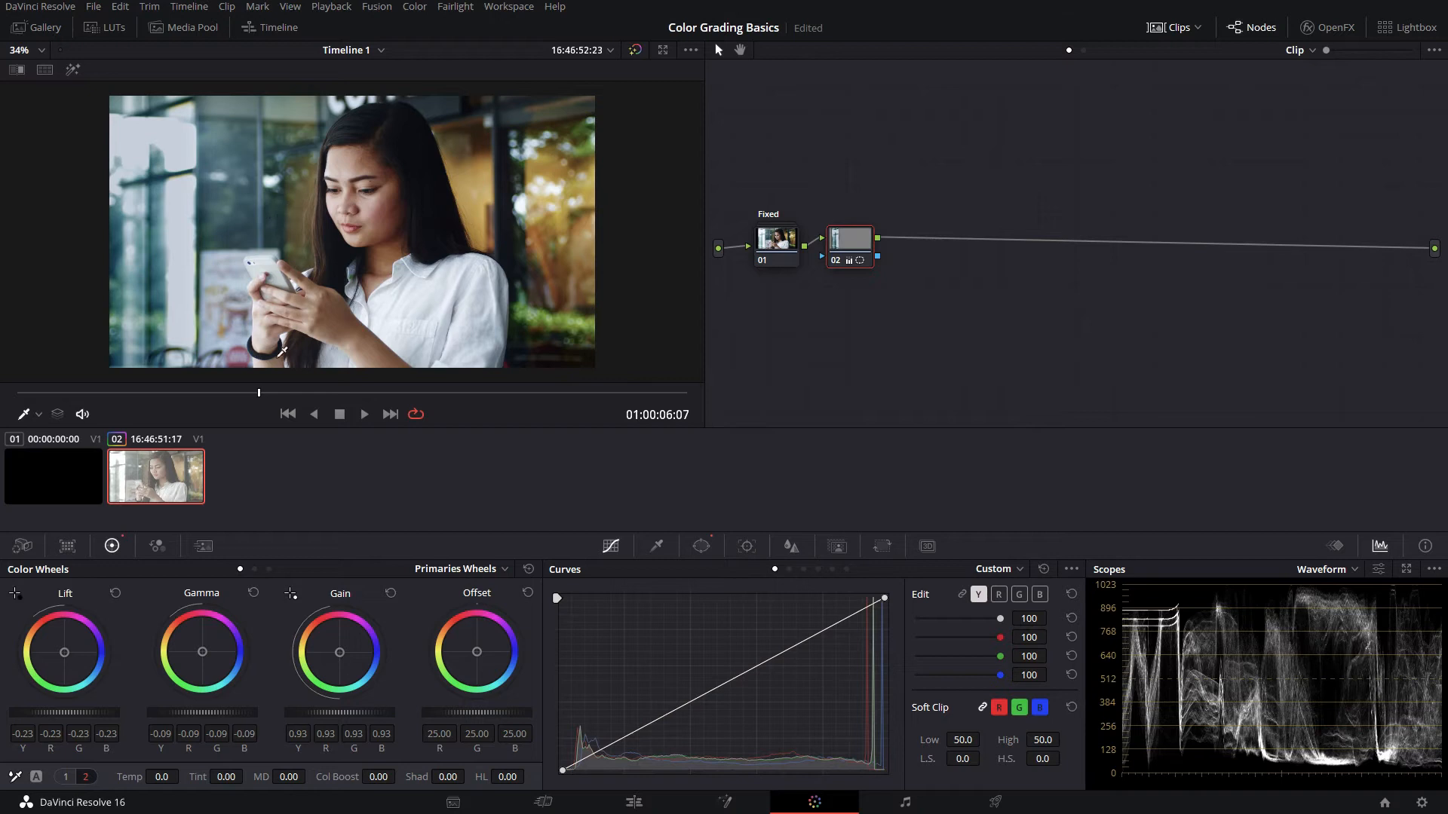
{"action": "left_click", "coordinate": [269, 570]}
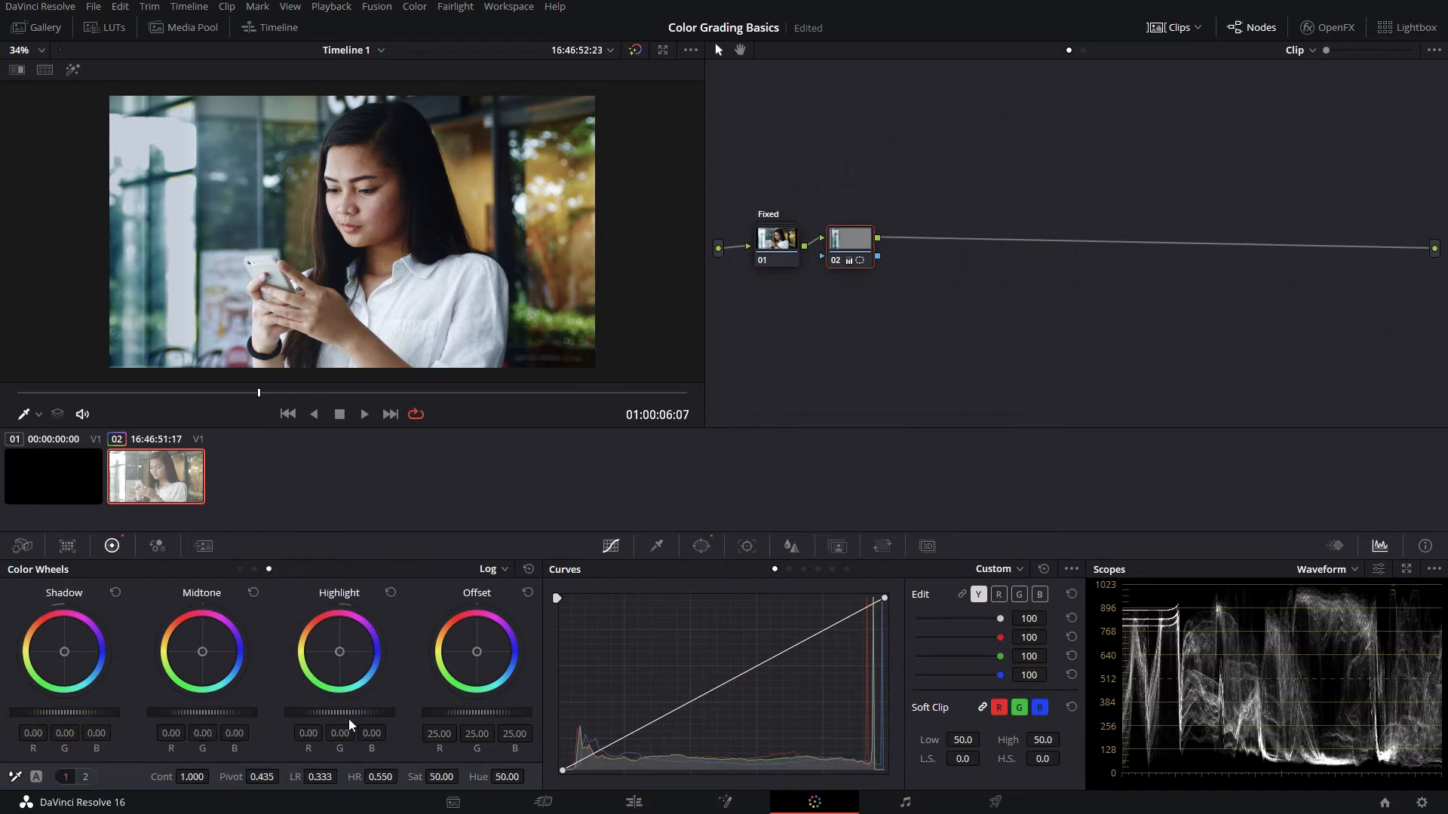
{"action": "mouse_move", "coordinate": [358, 713]}
{"action": "left_mouse_down"}
{"action": "mouse_move", "coordinate": [310, 713]}
{"action": "mouse_move", "coordinate": [332, 713]}
{"action": "left_mouse_up"}
Step: Scrub through the clip and examine the darkened glass area with the window outline shown and hidden
{"action": "left_click_drag", "start_coordinate": [154, 393], "coordinate": [180, 350]}
{"action": "left_click", "coordinate": [702, 548]}
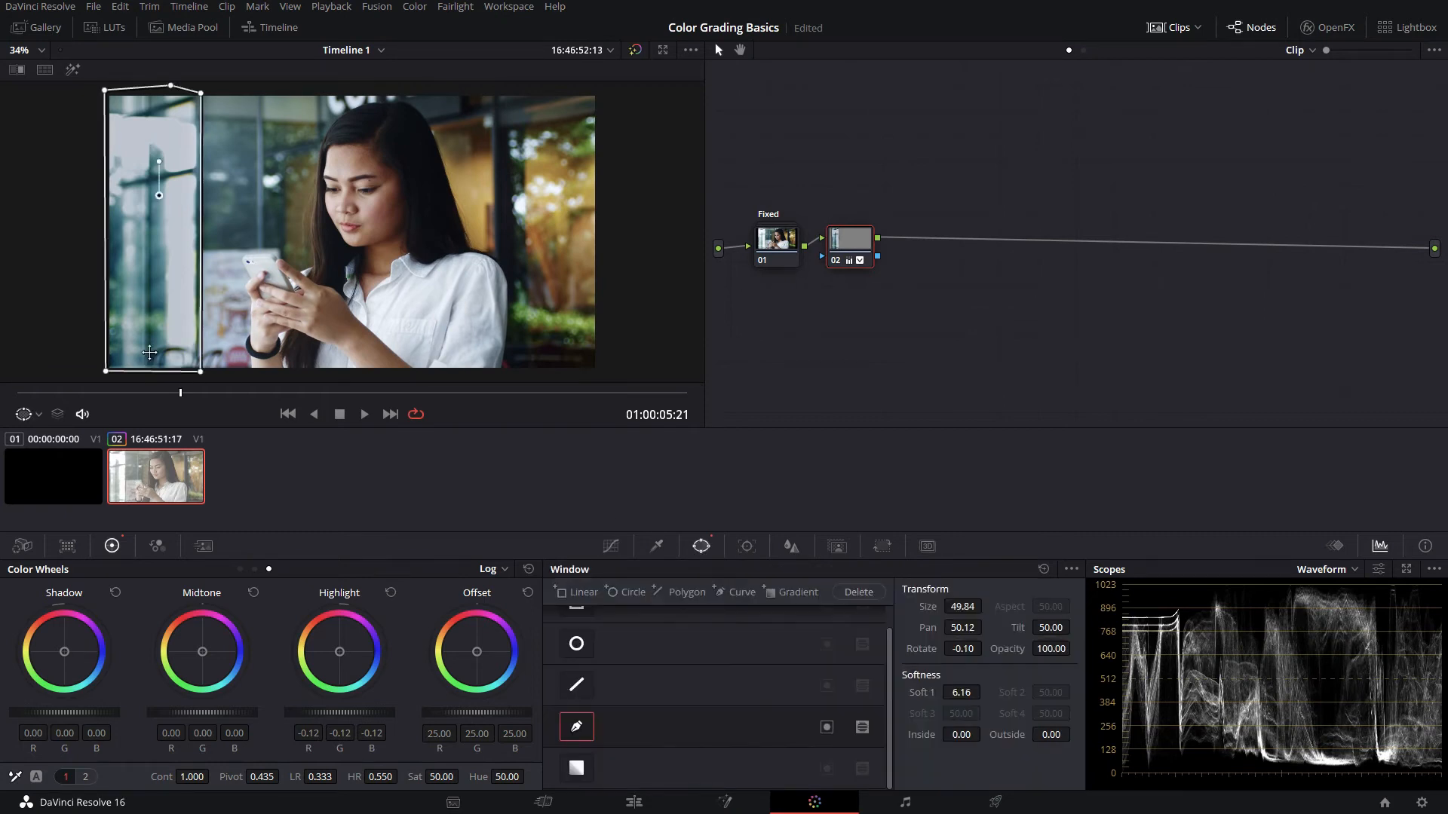
{"action": "left_click_drag", "start_coordinate": [116, 402], "coordinate": [366, 372]}
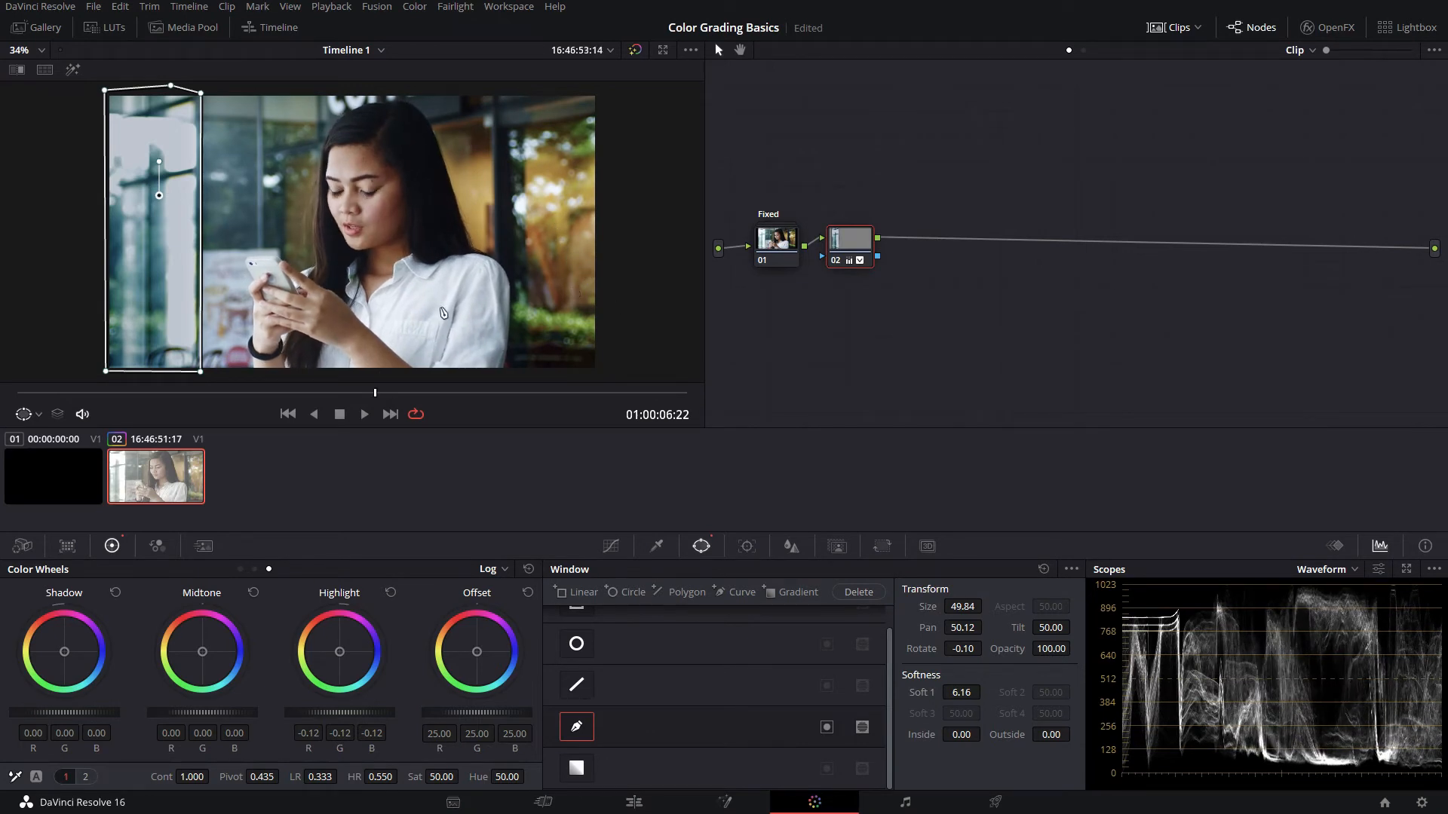
{"action": "left_click", "coordinate": [621, 546]}
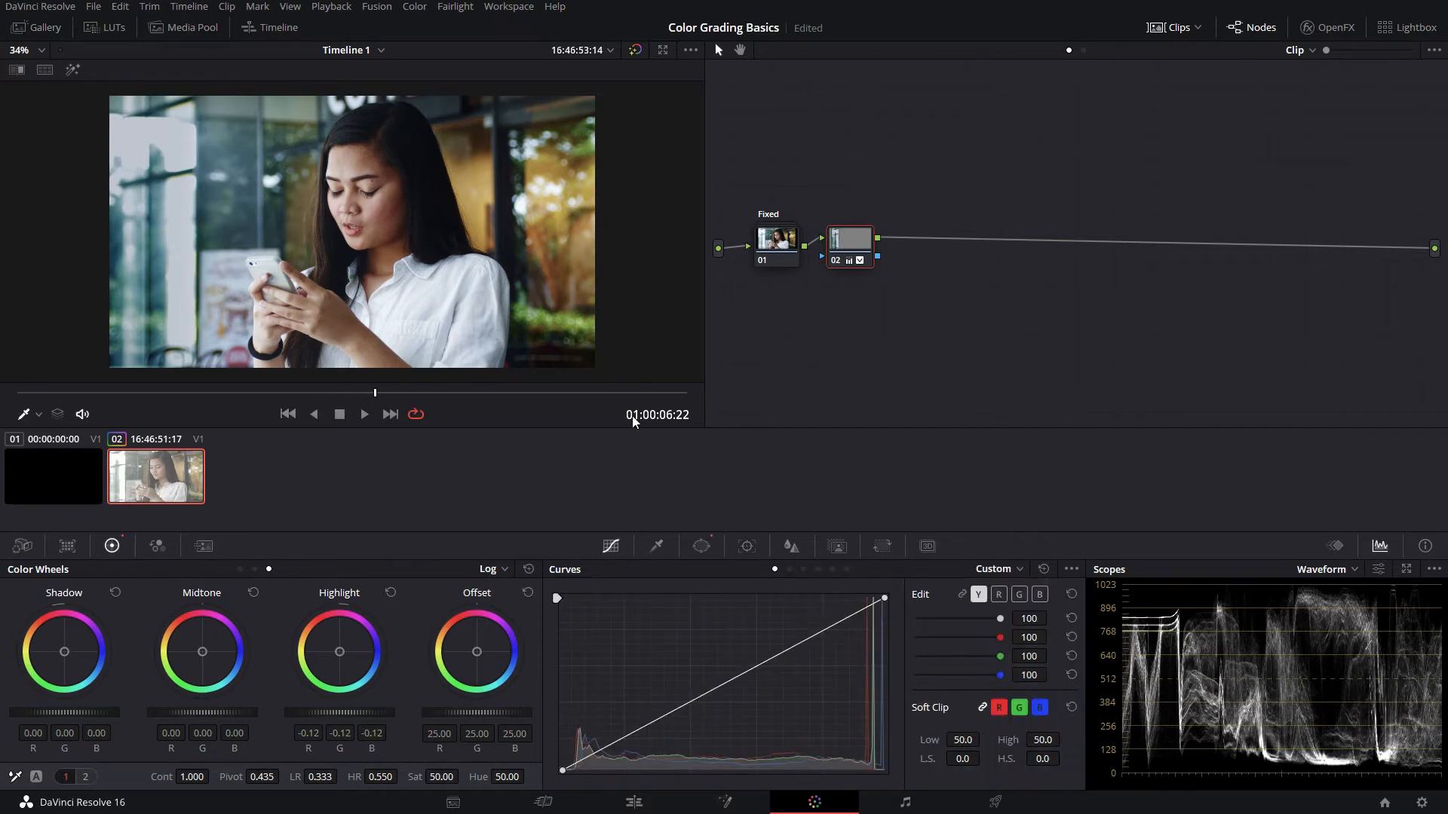
{"action": "left_click", "coordinate": [702, 546]}
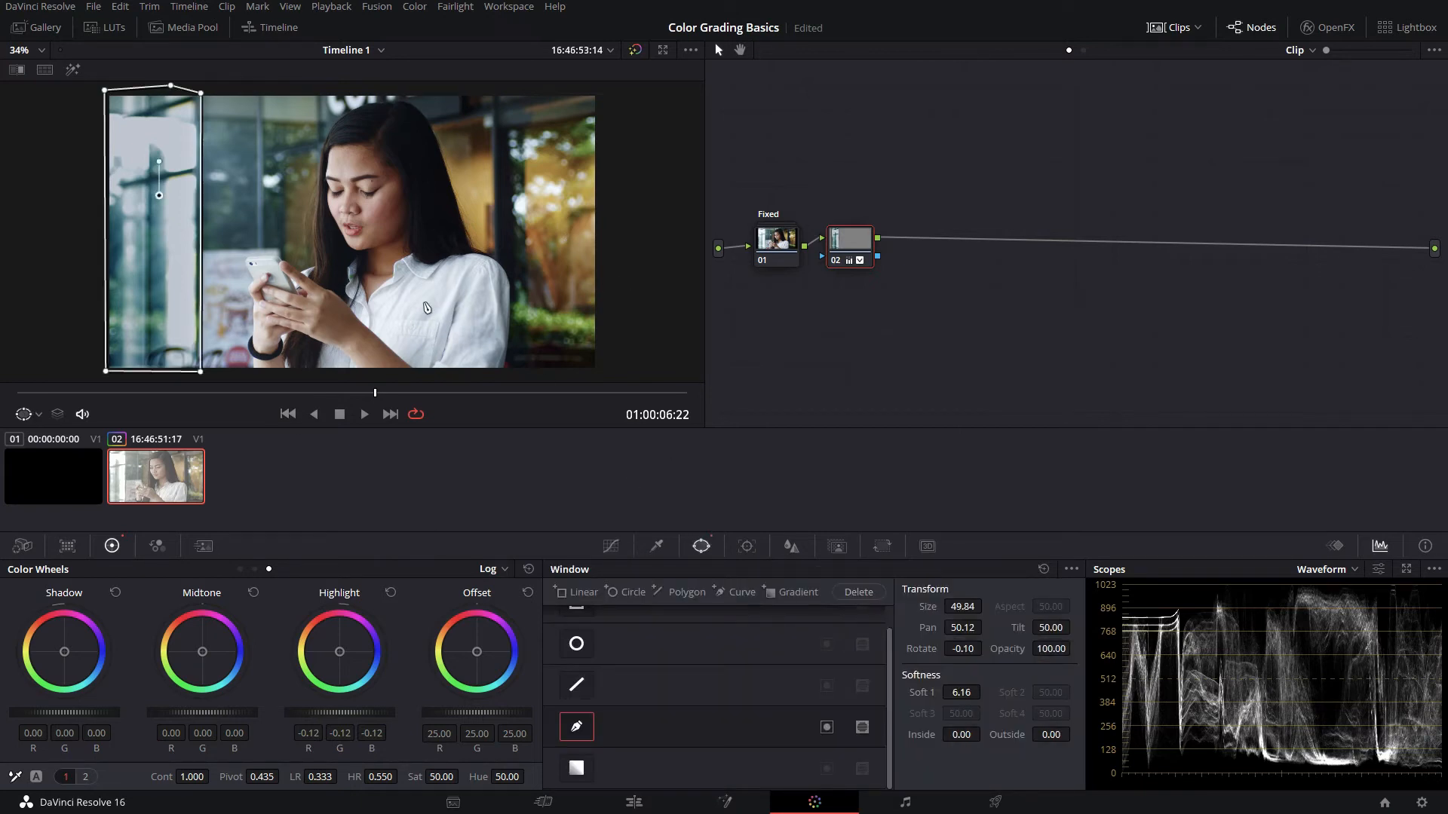
Step: Add a serial node after node 02 and place a circle window over the woman's face at about pan 50.55, tilt 51.24
{"action": "left_click_drag", "start_coordinate": [836, 264], "coordinate": [843, 255]}
{"action": "key", "text": "alt+s"}
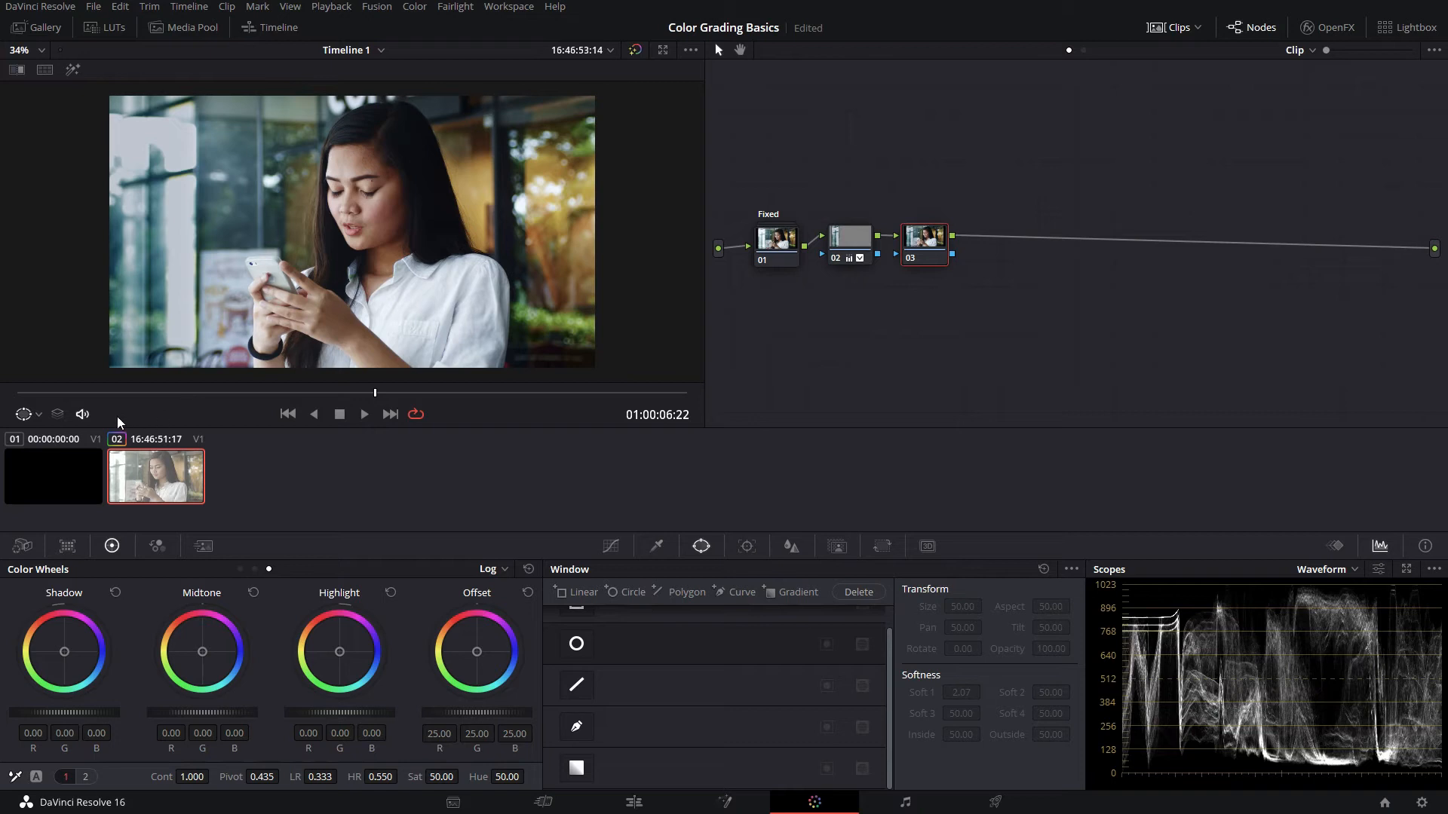
{"action": "left_click_drag", "start_coordinate": [68, 396], "coordinate": [259, 388]}
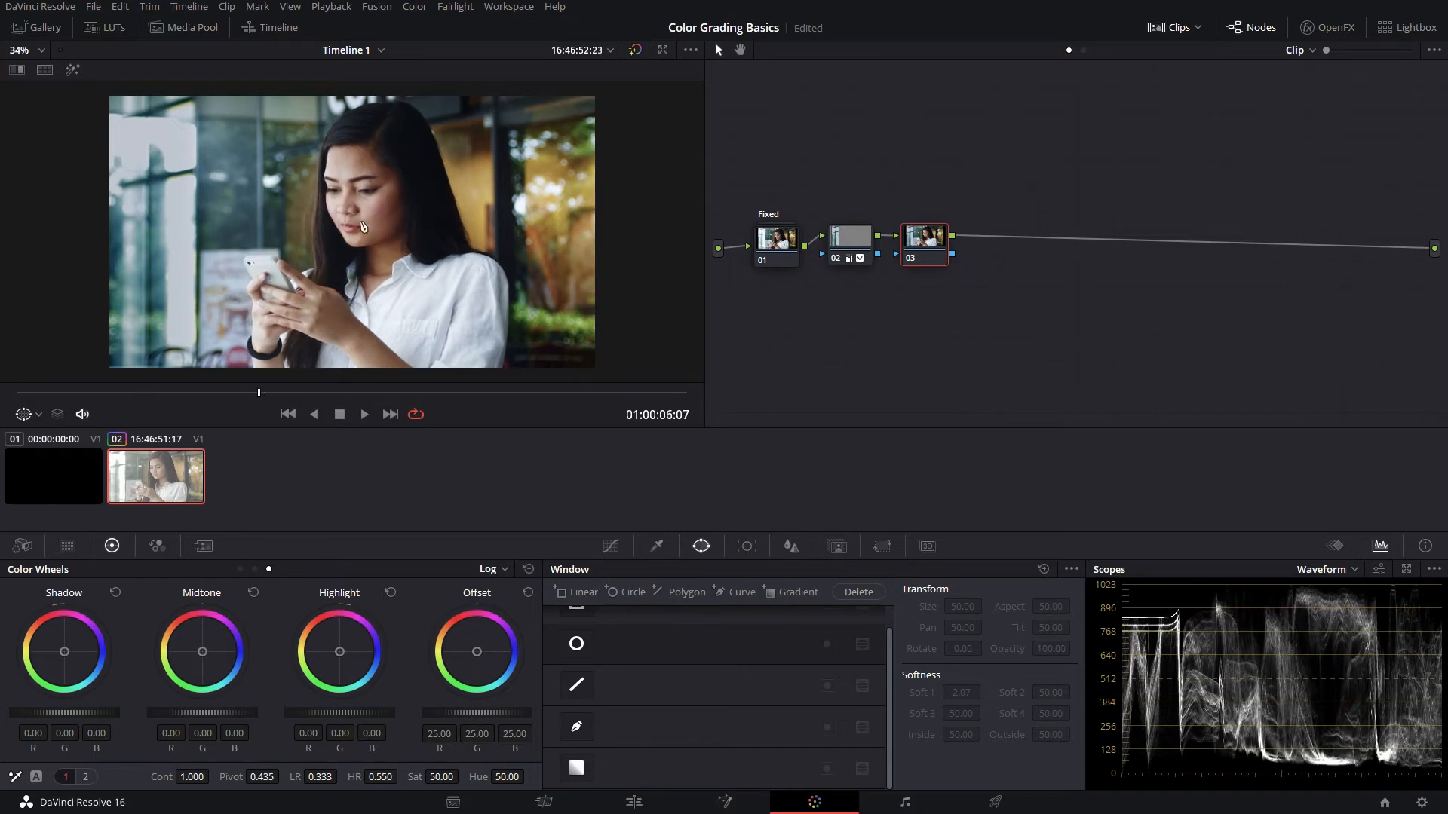
{"action": "left_click", "coordinate": [577, 647]}
{"action": "mouse_move", "coordinate": [375, 250]}
{"action": "left_mouse_down"}
{"action": "mouse_move", "coordinate": [372, 202]}
{"action": "mouse_move", "coordinate": [388, 226]}
{"action": "left_mouse_up"}
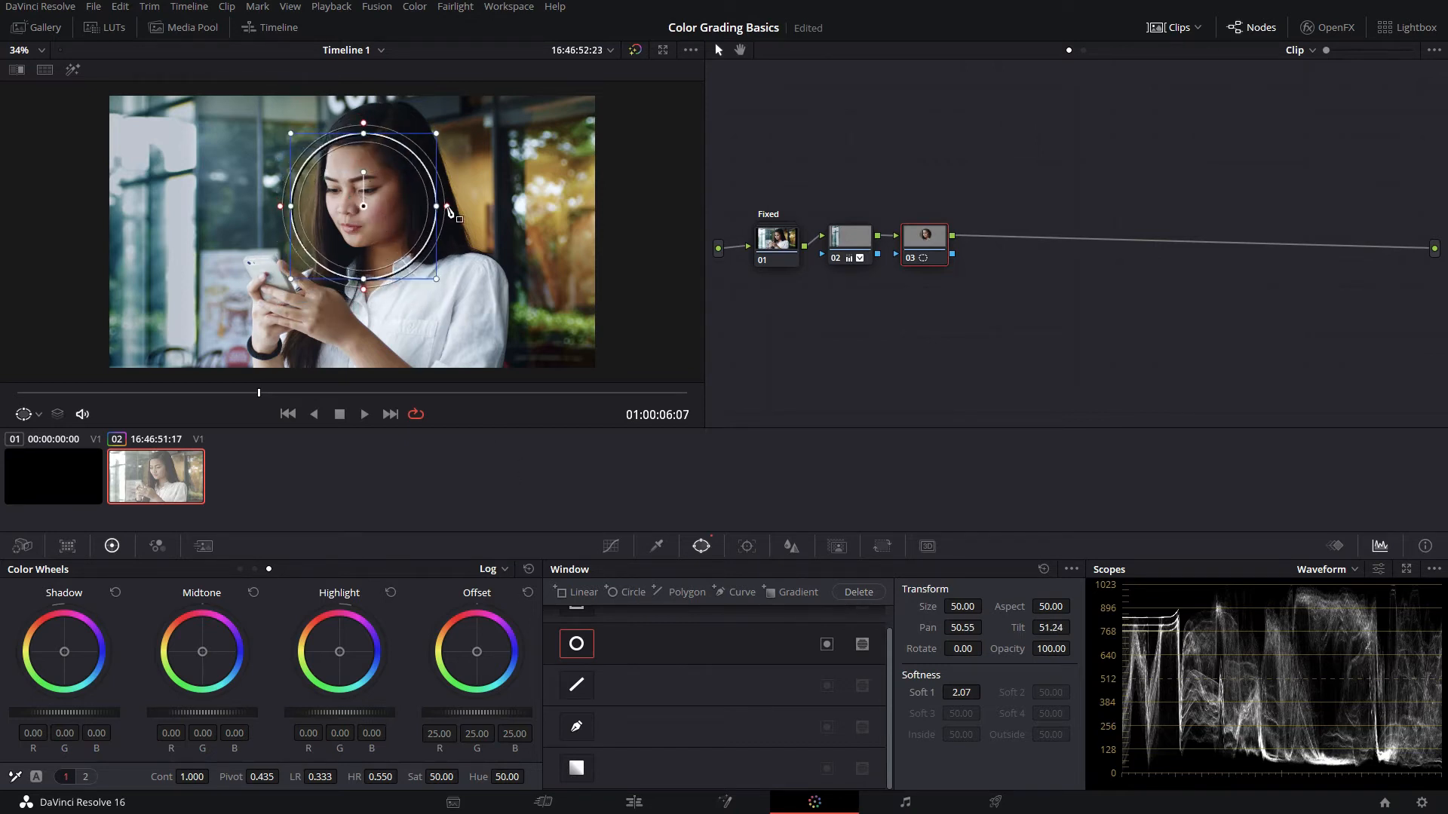
Step: Using the highlight view, fit the circle window to the face at about size 31.31, aspect 39.47, pan 50.18, tilt 51.44 and softness 14.69
{"action": "key", "text": "shift+h"}
{"action": "left_click_drag", "start_coordinate": [450, 213], "coordinate": [493, 239]}
{"action": "left_click_drag", "start_coordinate": [437, 280], "coordinate": [356, 252]}
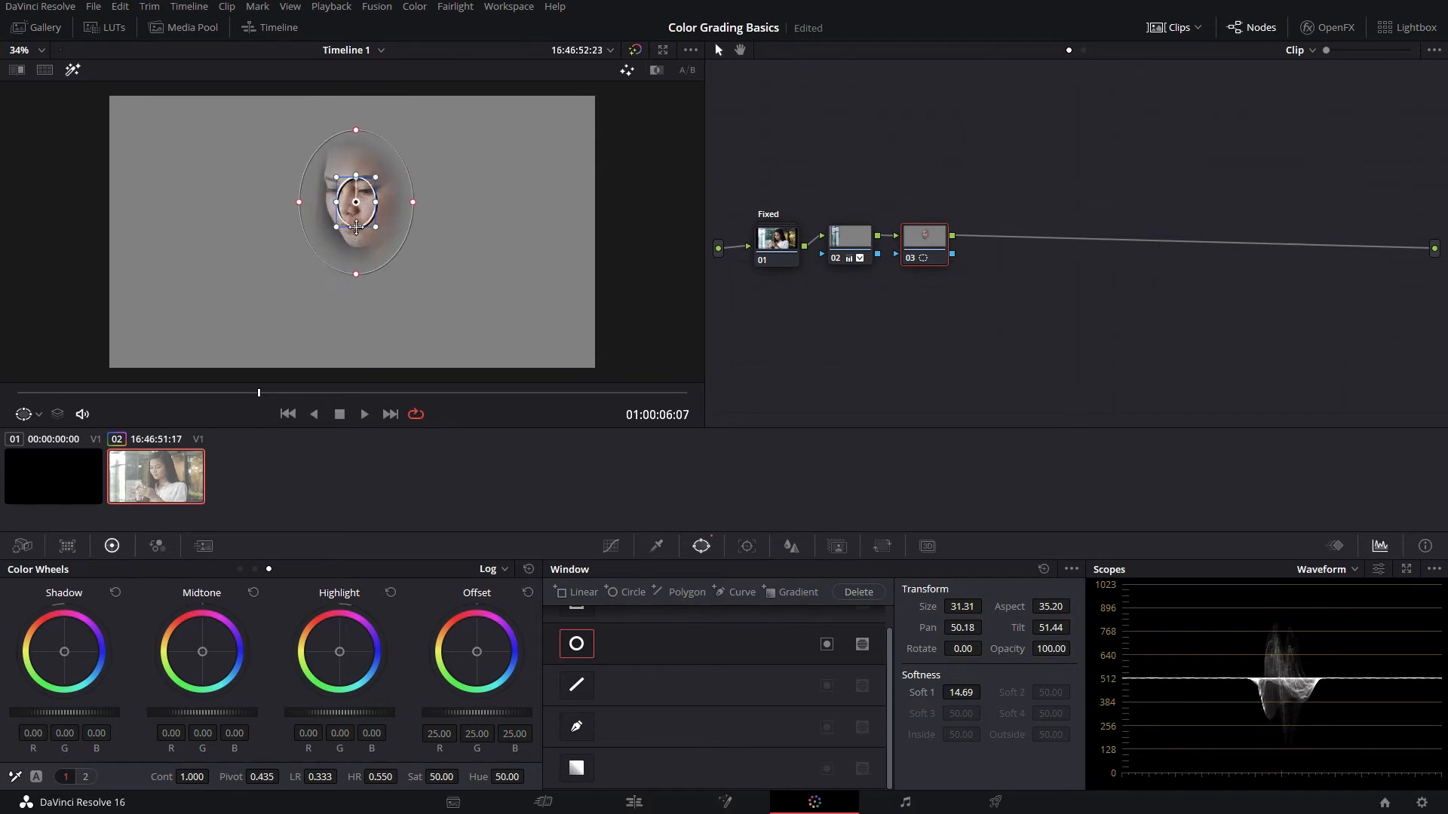
Step: Turn off the highlight, raise the primary gamma on the face to 0.10, and play the clip with the window outline hidden
{"action": "left_click", "coordinate": [611, 546]}
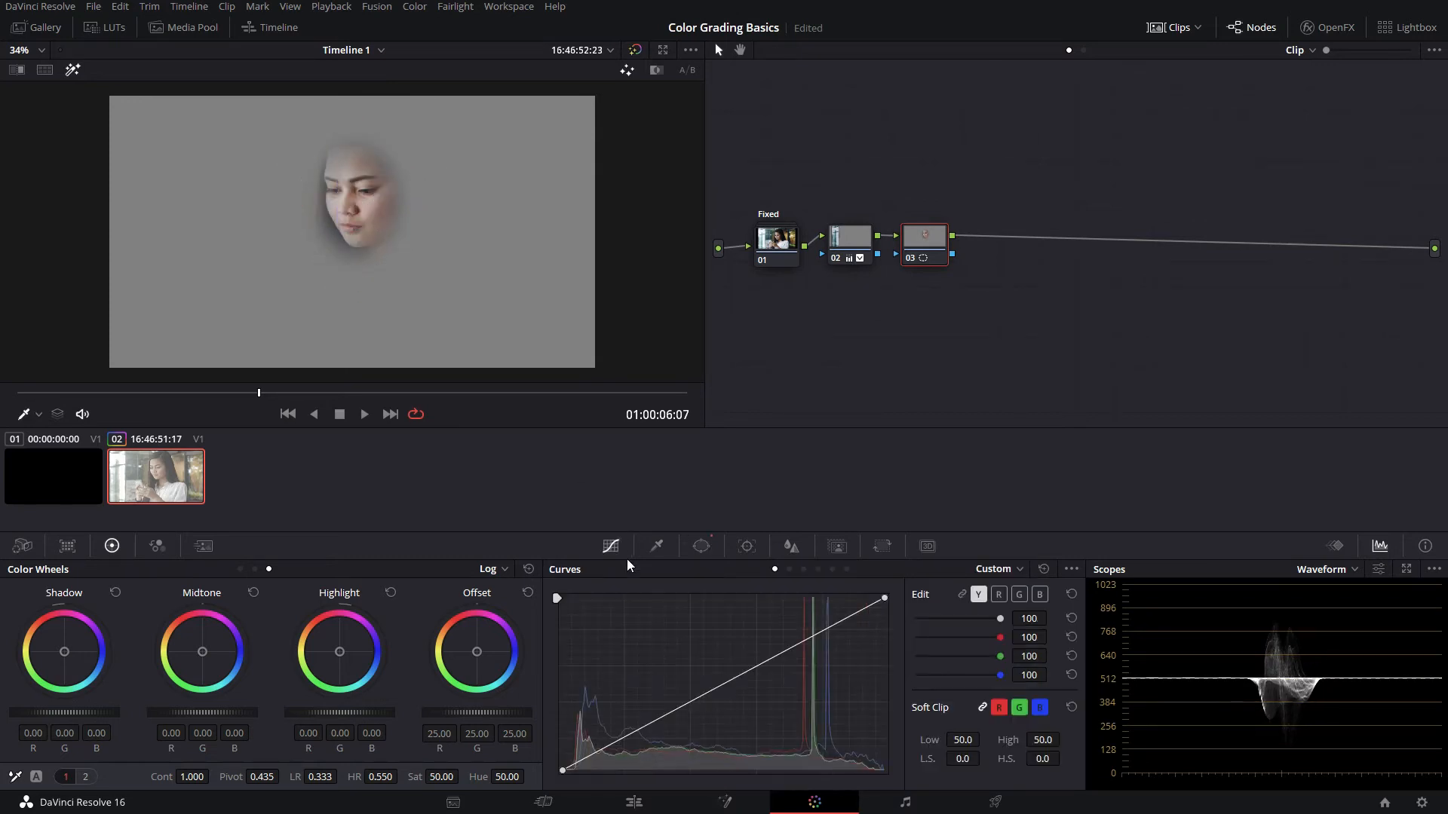
{"action": "left_click", "coordinate": [246, 571]}
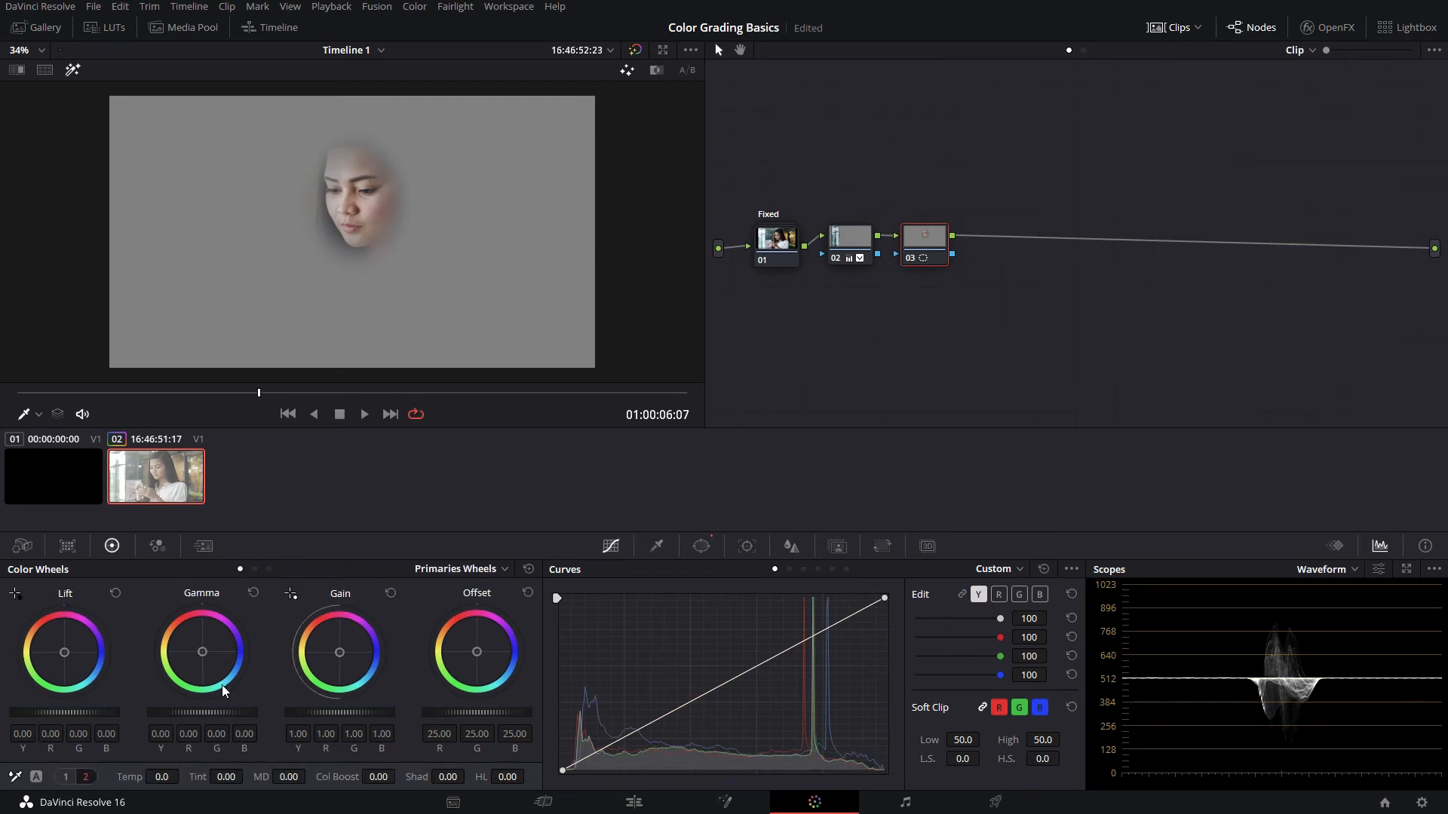
{"action": "key", "text": "shift+h"}
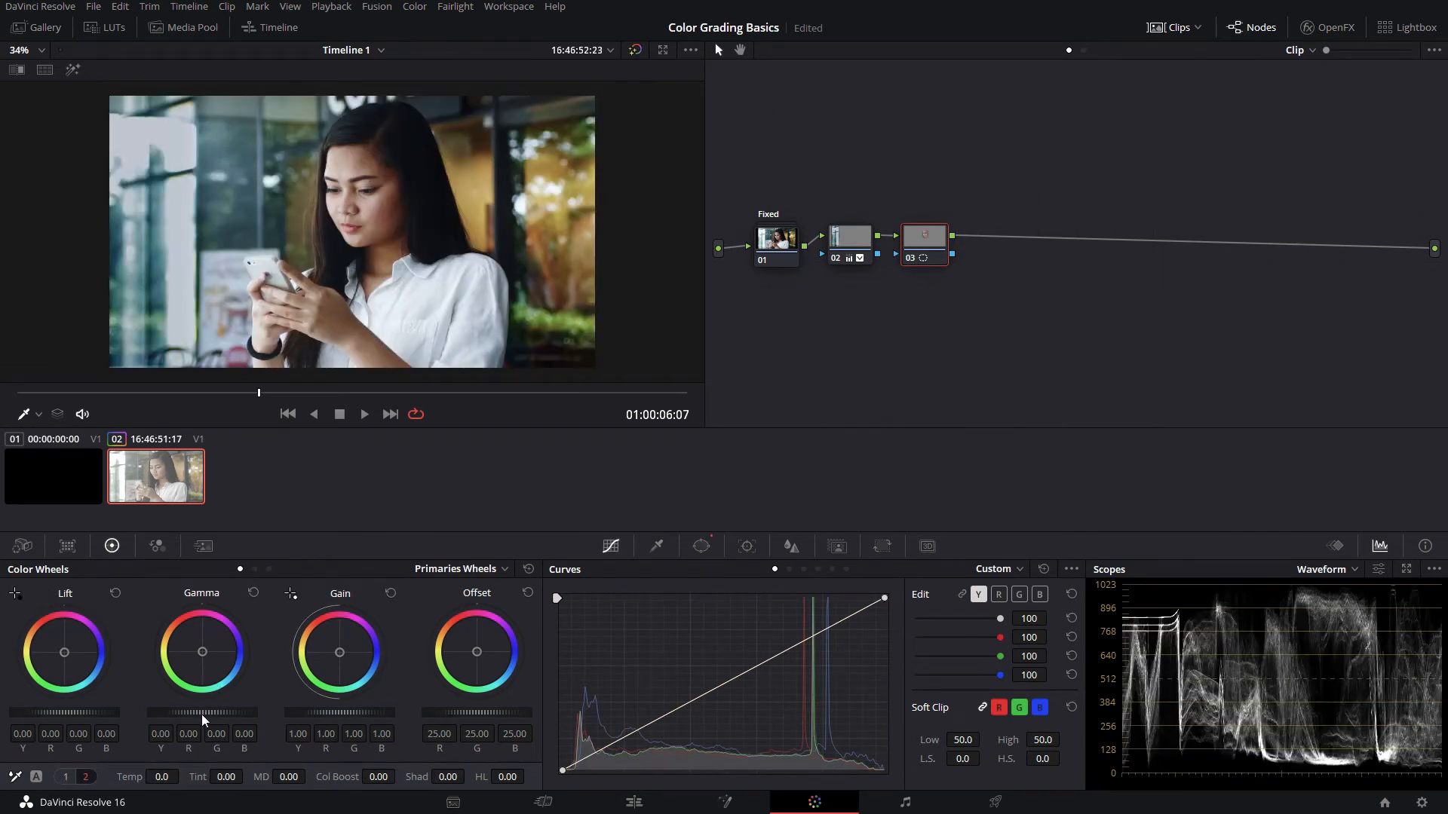
{"action": "left_click_drag", "start_coordinate": [201, 713], "coordinate": [201, 713]}
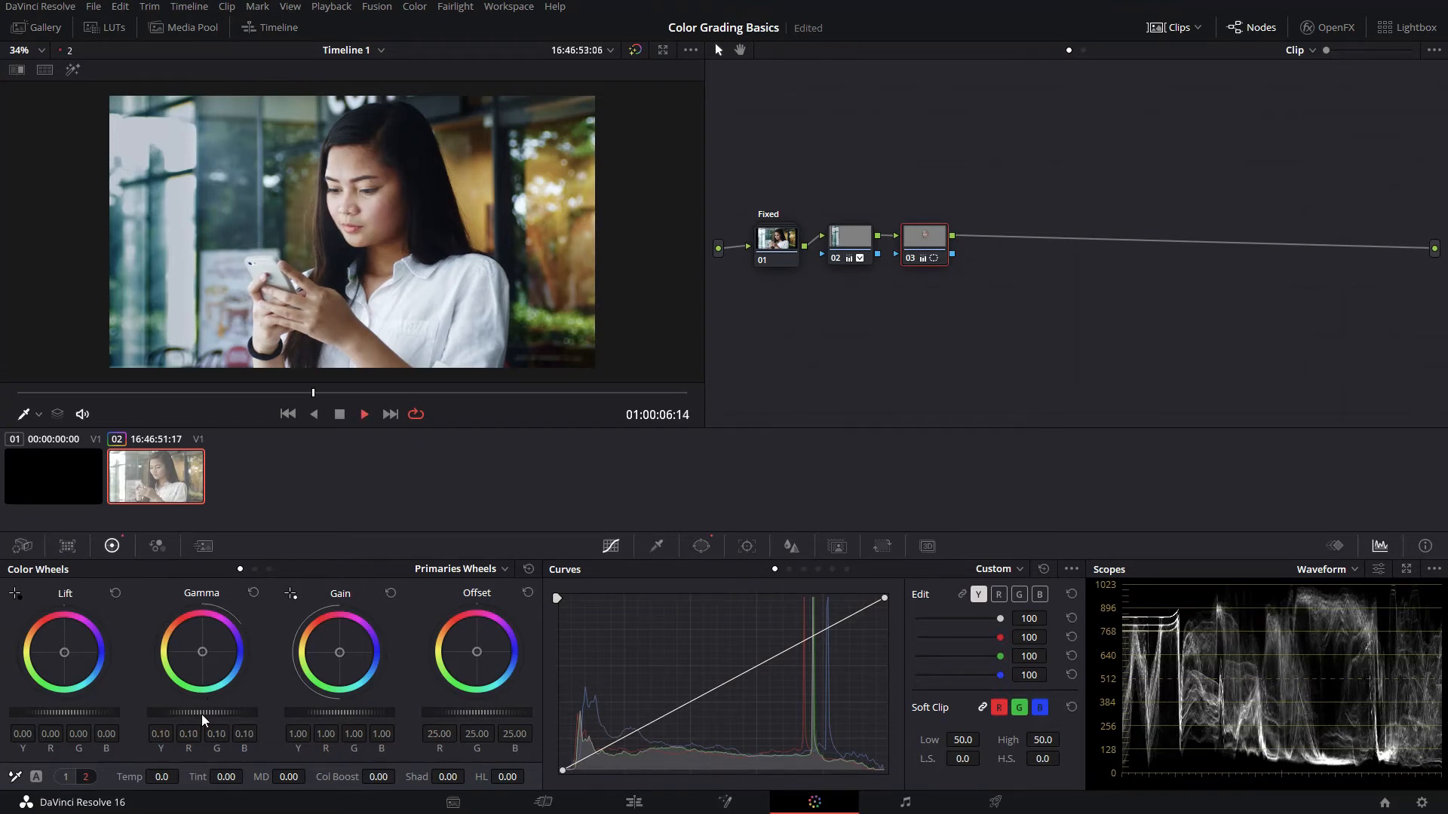
{"action": "key", "text": "space"}
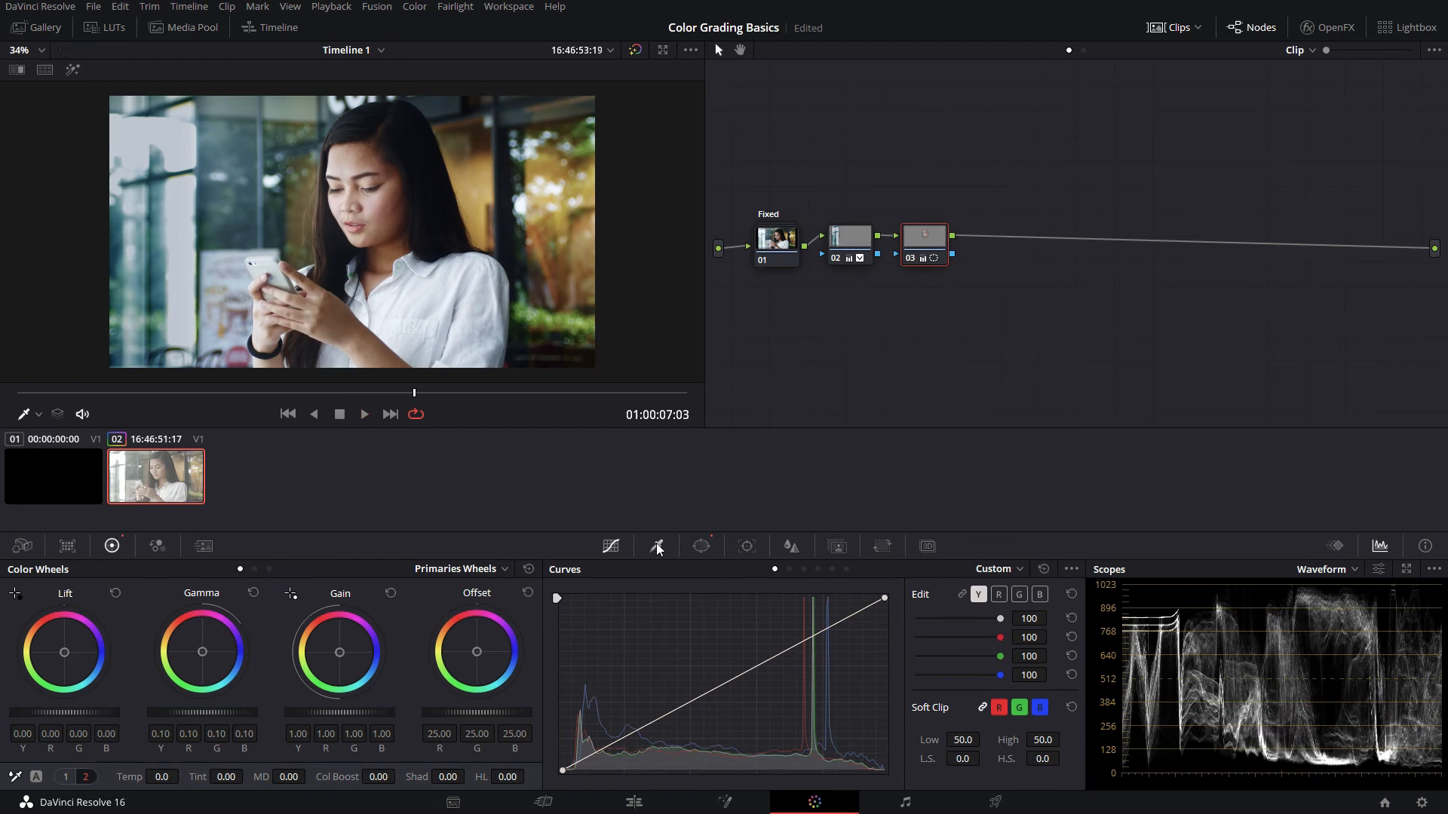
Step: Show the circle window outline again and return the playhead to the clip's first frame
{"action": "left_click", "coordinate": [702, 546]}
{"action": "left_click_drag", "start_coordinate": [420, 392], "coordinate": [0, 374]}
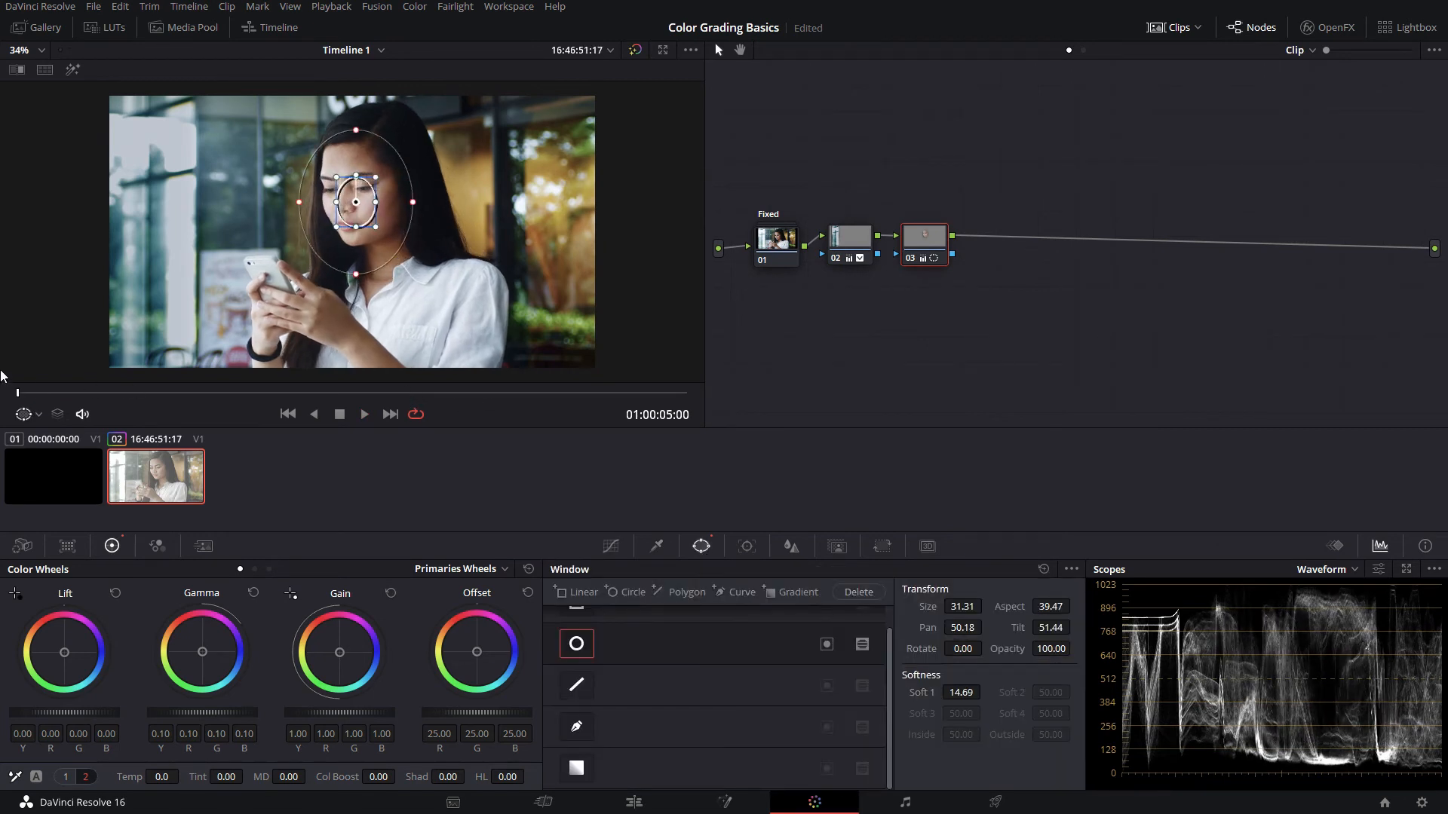
Step: Set the tracker to window mode and recenter node 03's circle window on the woman's face
{"action": "left_click", "coordinate": [747, 546]}
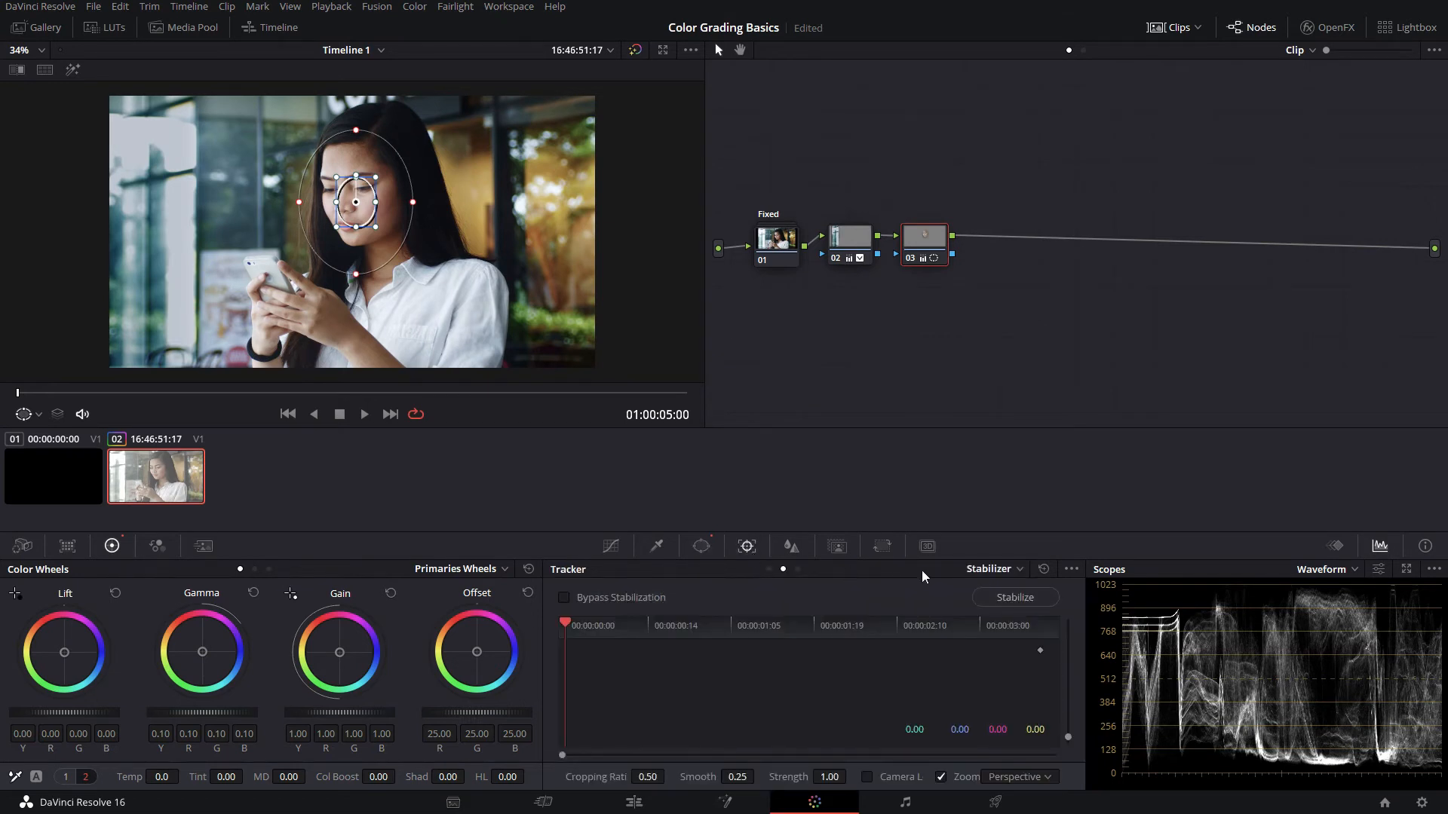
{"action": "left_click", "coordinate": [985, 572]}
{"action": "left_click", "coordinate": [994, 590]}
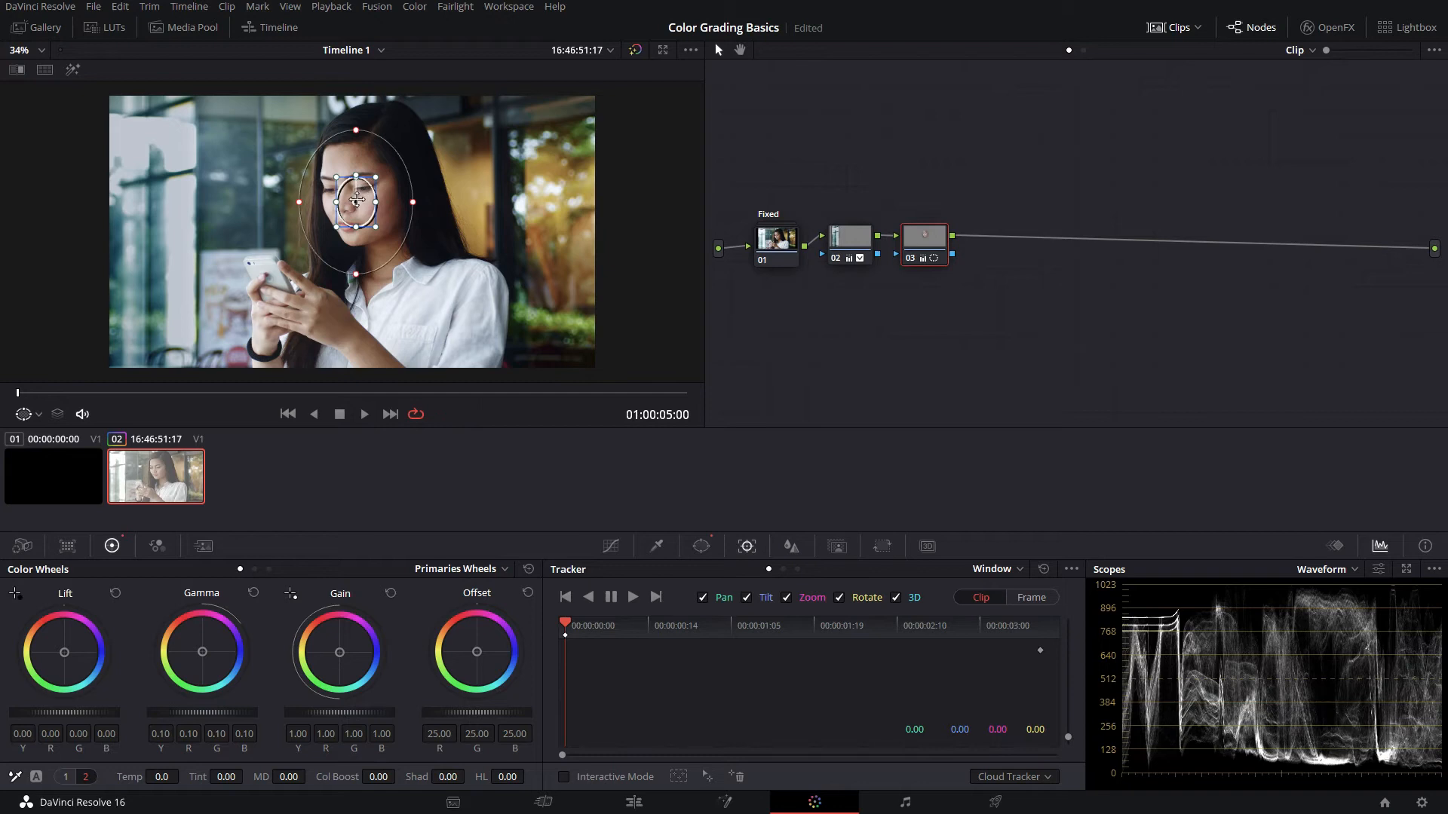
{"action": "left_click_drag", "start_coordinate": [356, 202], "coordinate": [352, 203]}
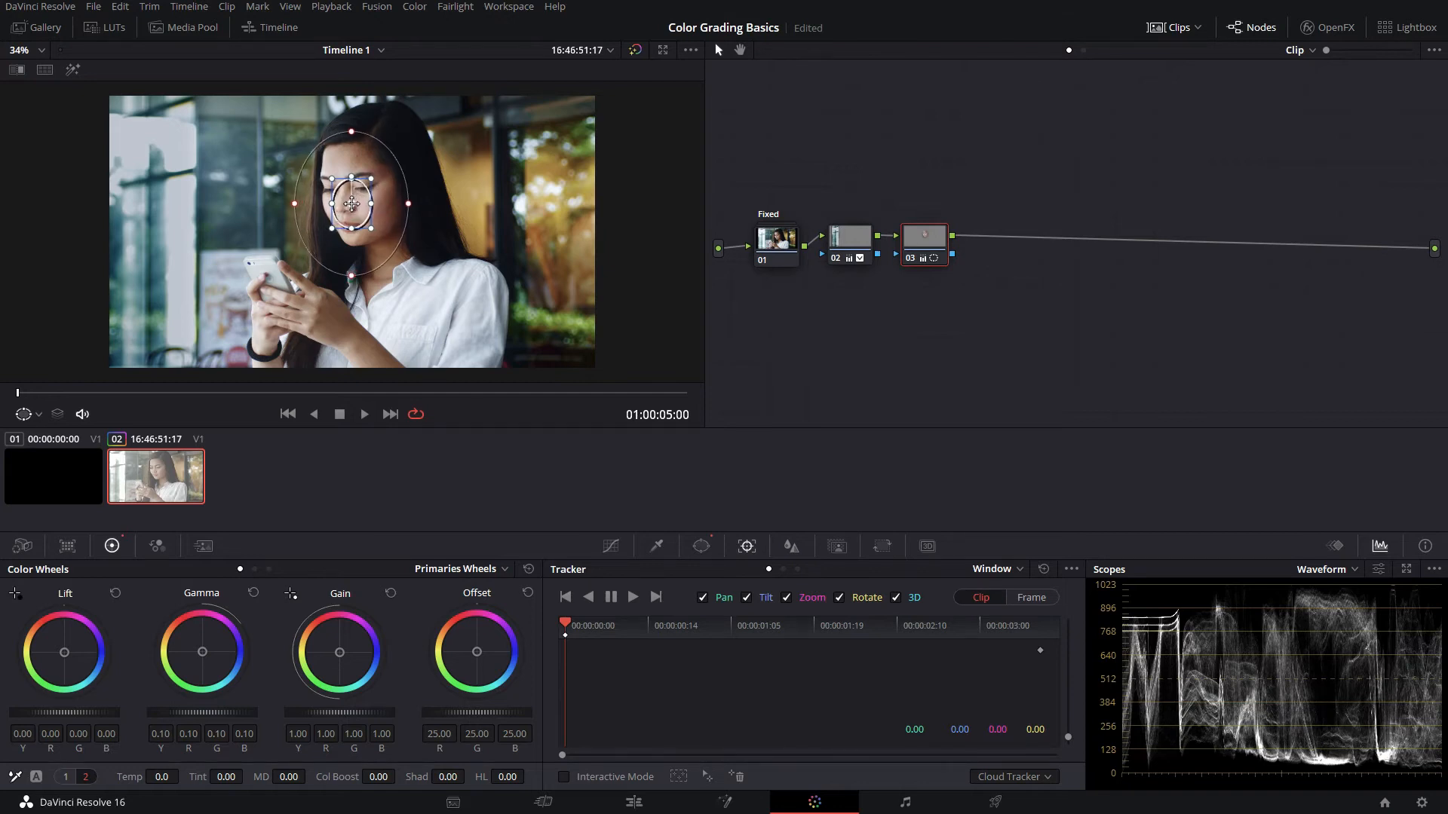
{"action": "scroll", "coordinate": [355, 201], "scroll_direction": "up", "scroll_amount": 4}
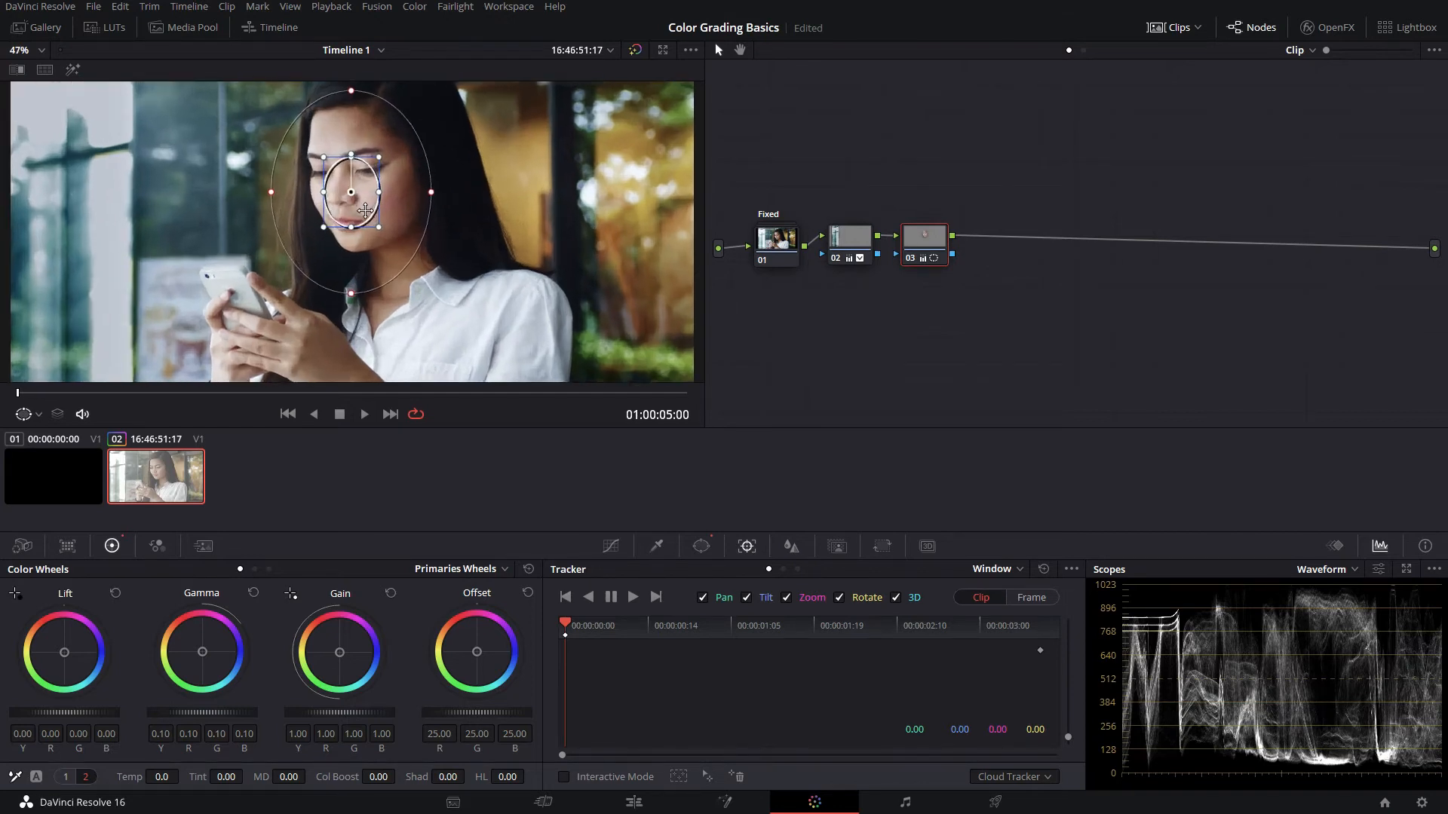
{"action": "scroll", "coordinate": [359, 196], "scroll_direction": "down", "scroll_amount": 2}
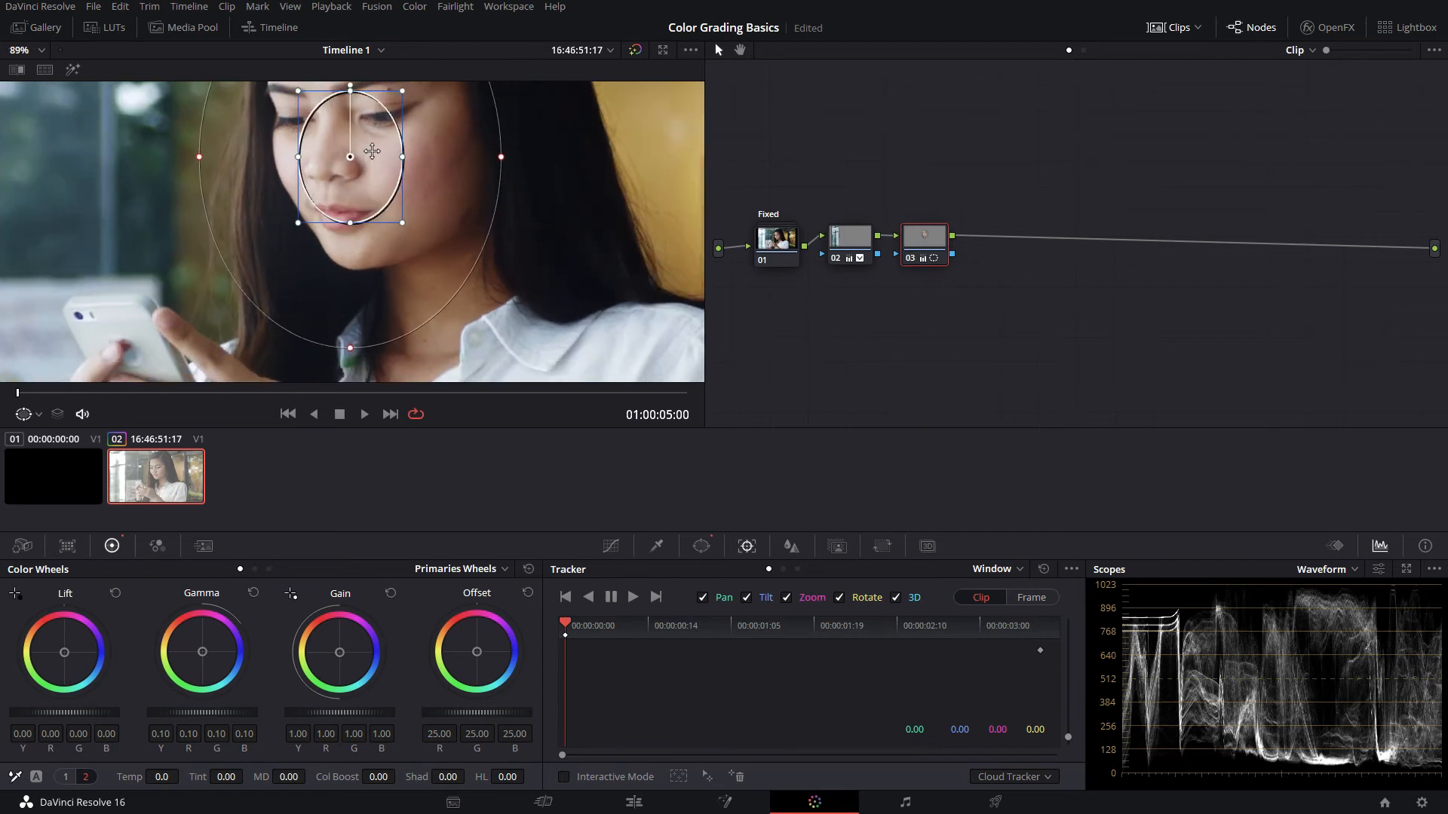
{"action": "left_click_drag", "start_coordinate": [355, 180], "coordinate": [342, 194]}
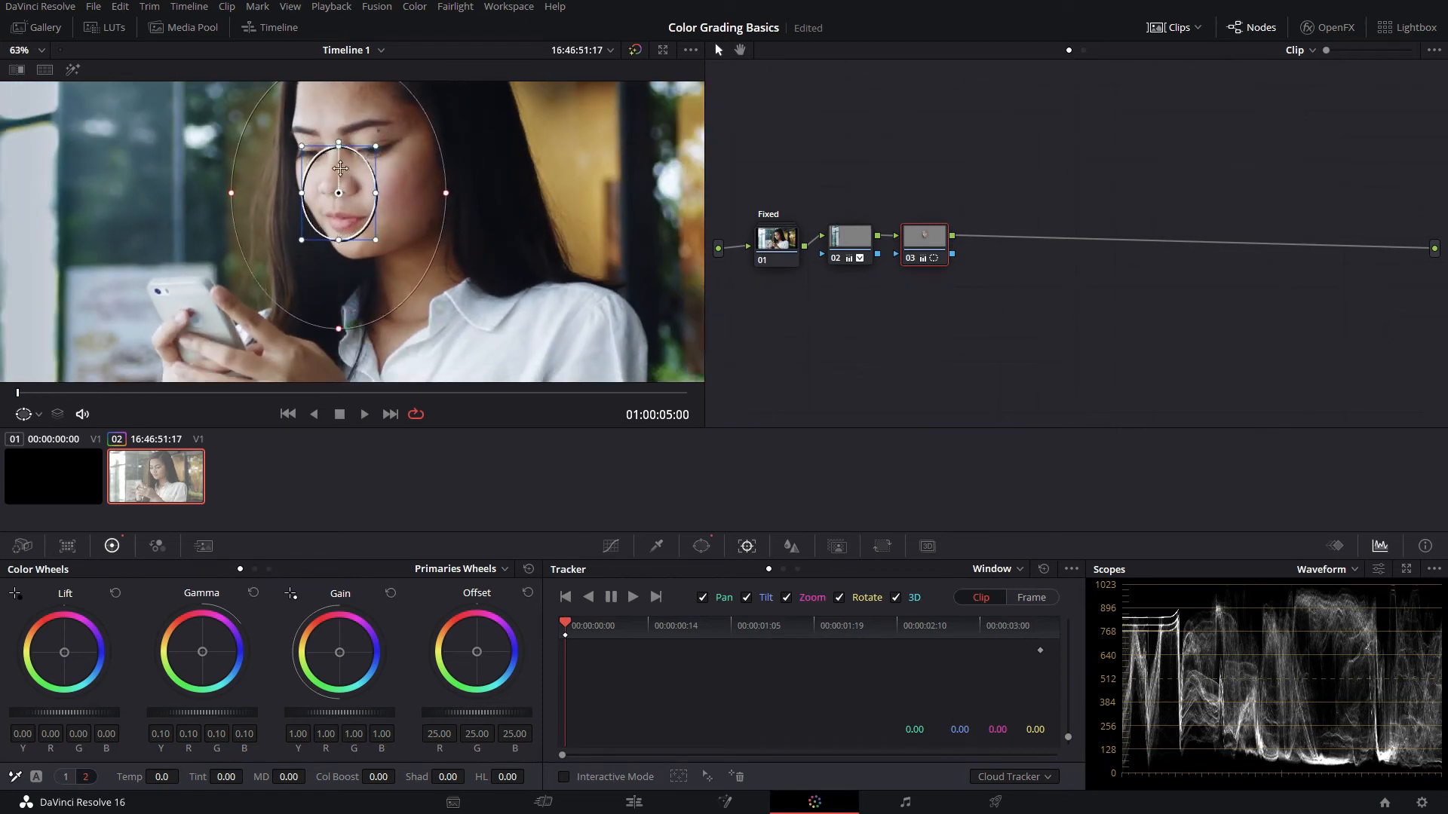
Step: Using the highlight view, enlarge and slightly rotate the face window to about size 36.35, aspect 41.92 and rotation 0.87
{"action": "key", "text": "shift+h"}
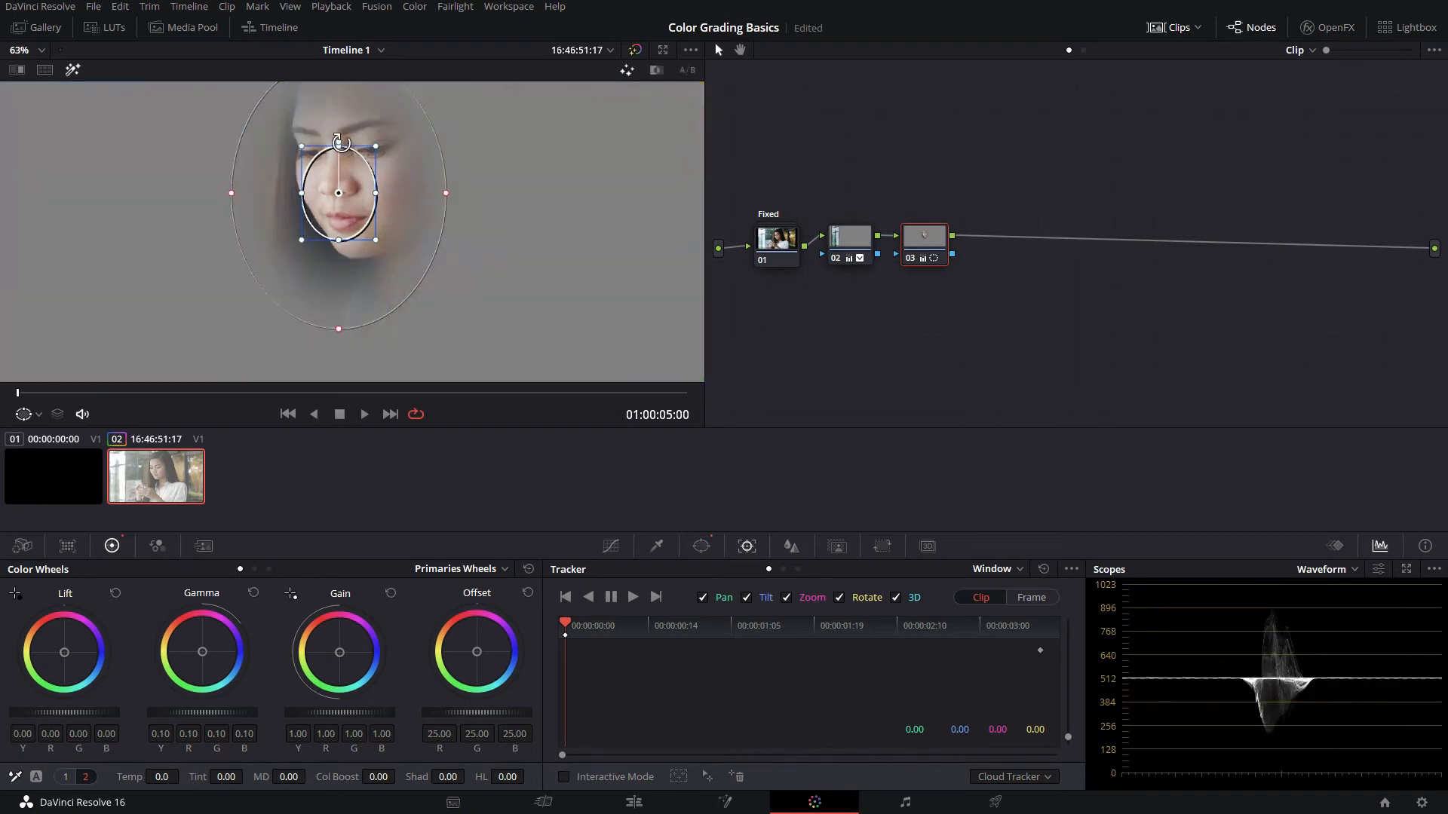
{"action": "left_click_drag", "start_coordinate": [341, 144], "coordinate": [344, 143]}
{"action": "left_click_drag", "start_coordinate": [371, 194], "coordinate": [378, 194]}
{"action": "left_click_drag", "start_coordinate": [339, 243], "coordinate": [341, 248]}
{"action": "key", "text": "shift+h"}
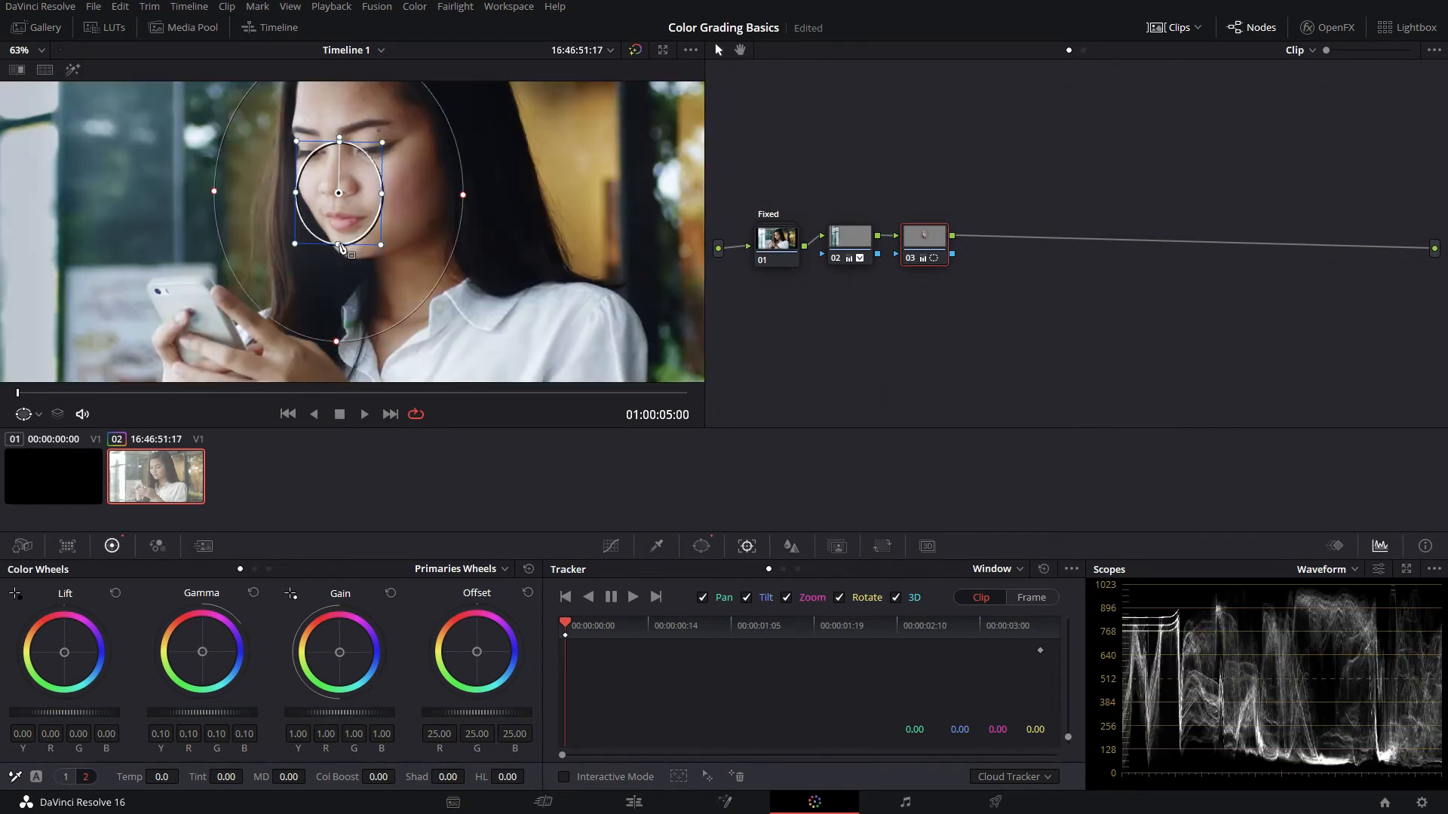
{"action": "scroll", "coordinate": [339, 193], "scroll_direction": "down", "scroll_amount": 2}
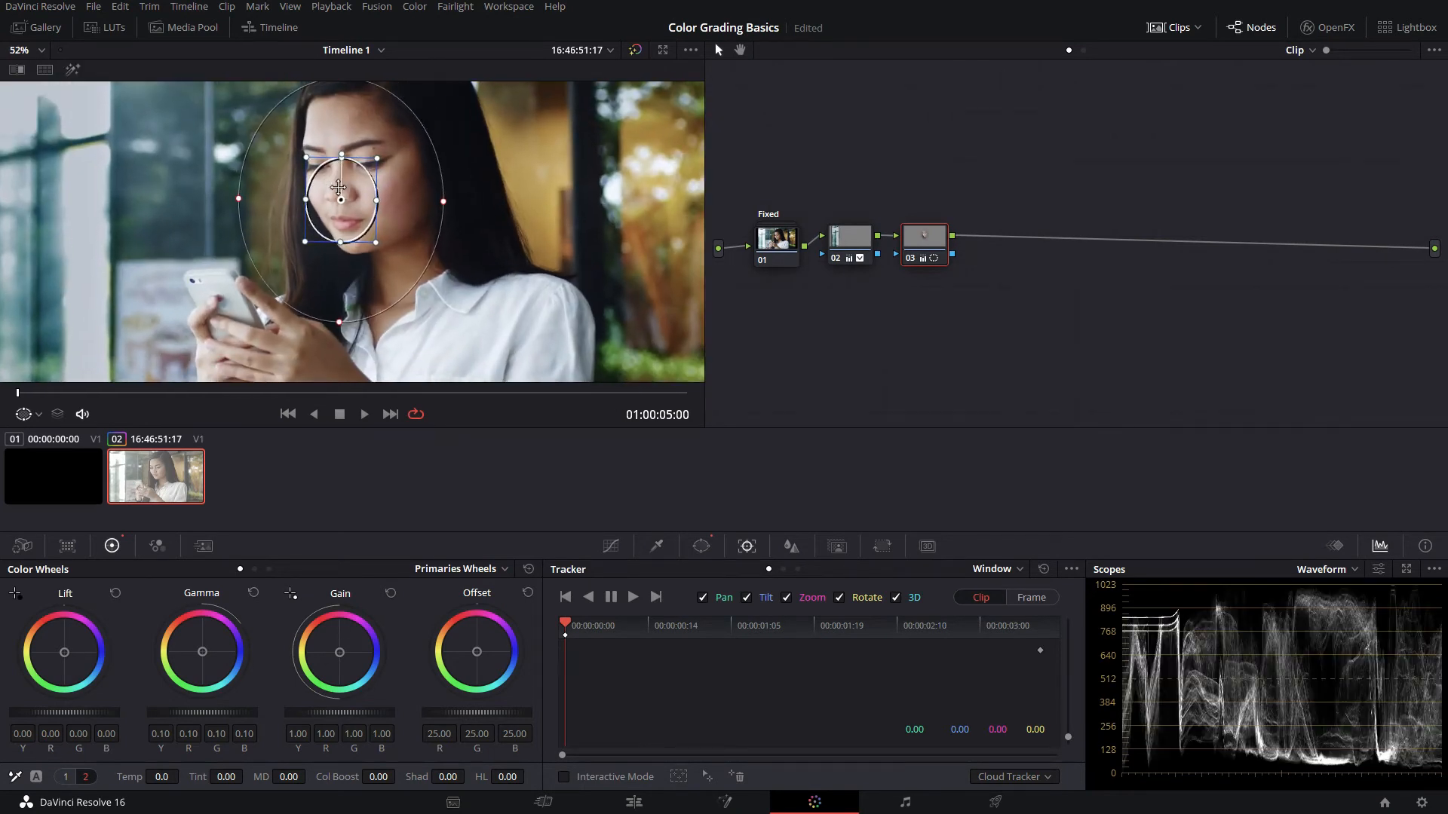
Step: Track the face window forward through the whole clip, return to the start and play back the tracked result
{"action": "left_click", "coordinate": [633, 597]}
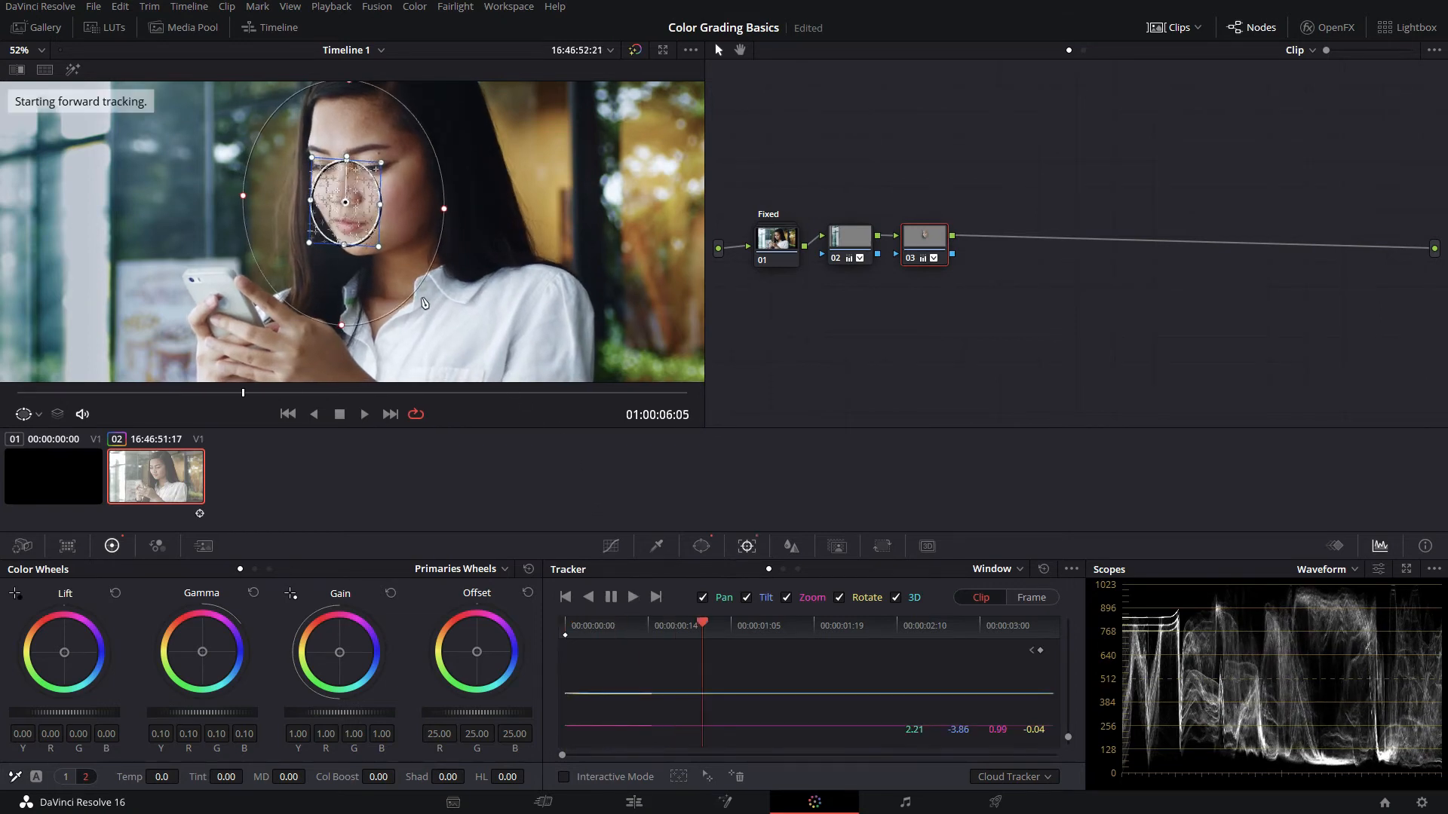
{"action": "scroll", "coordinate": [410, 258], "scroll_direction": "down", "scroll_amount": 2}
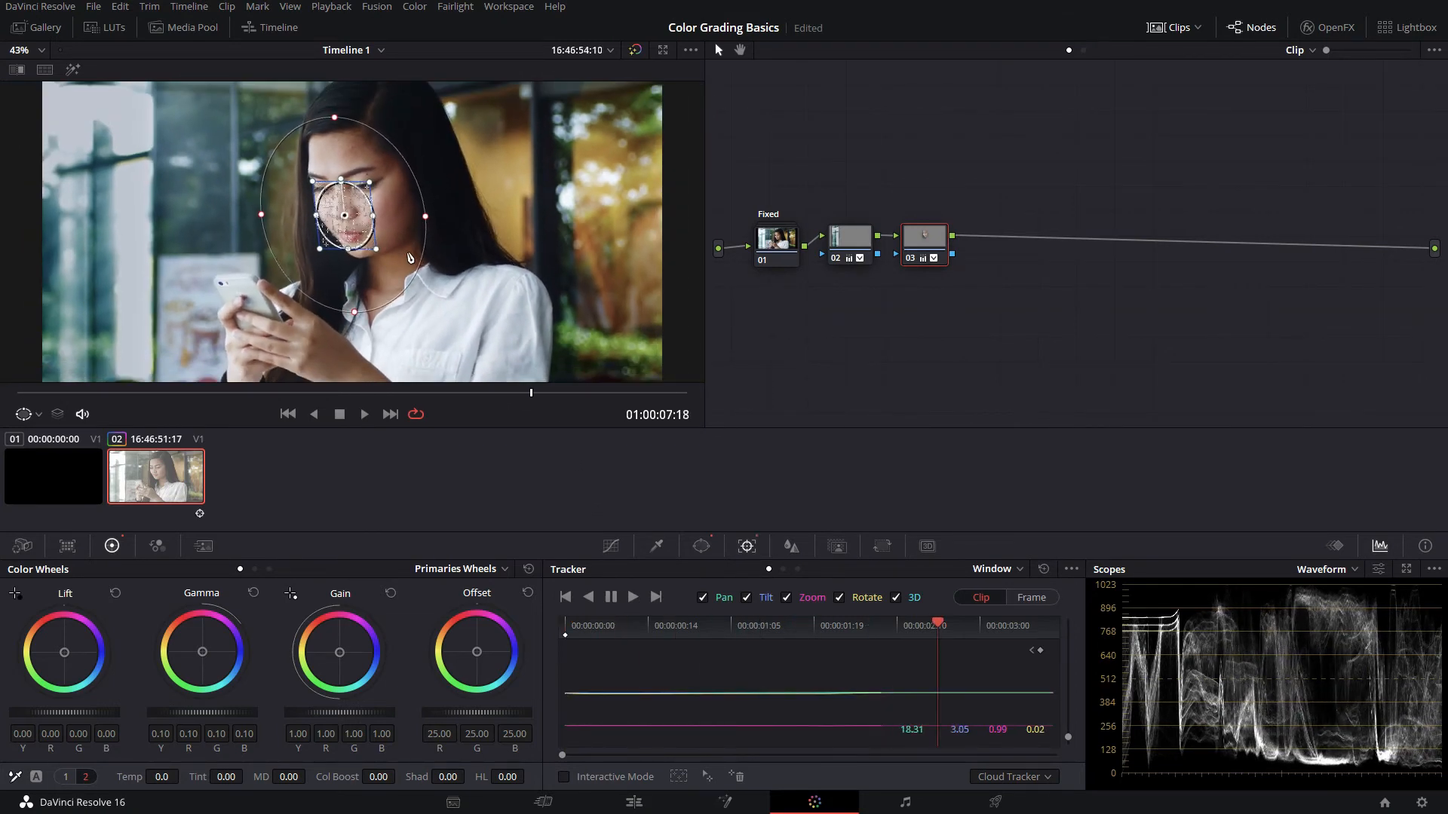
{"action": "scroll", "coordinate": [409, 258], "scroll_direction": "down", "scroll_amount": 1}
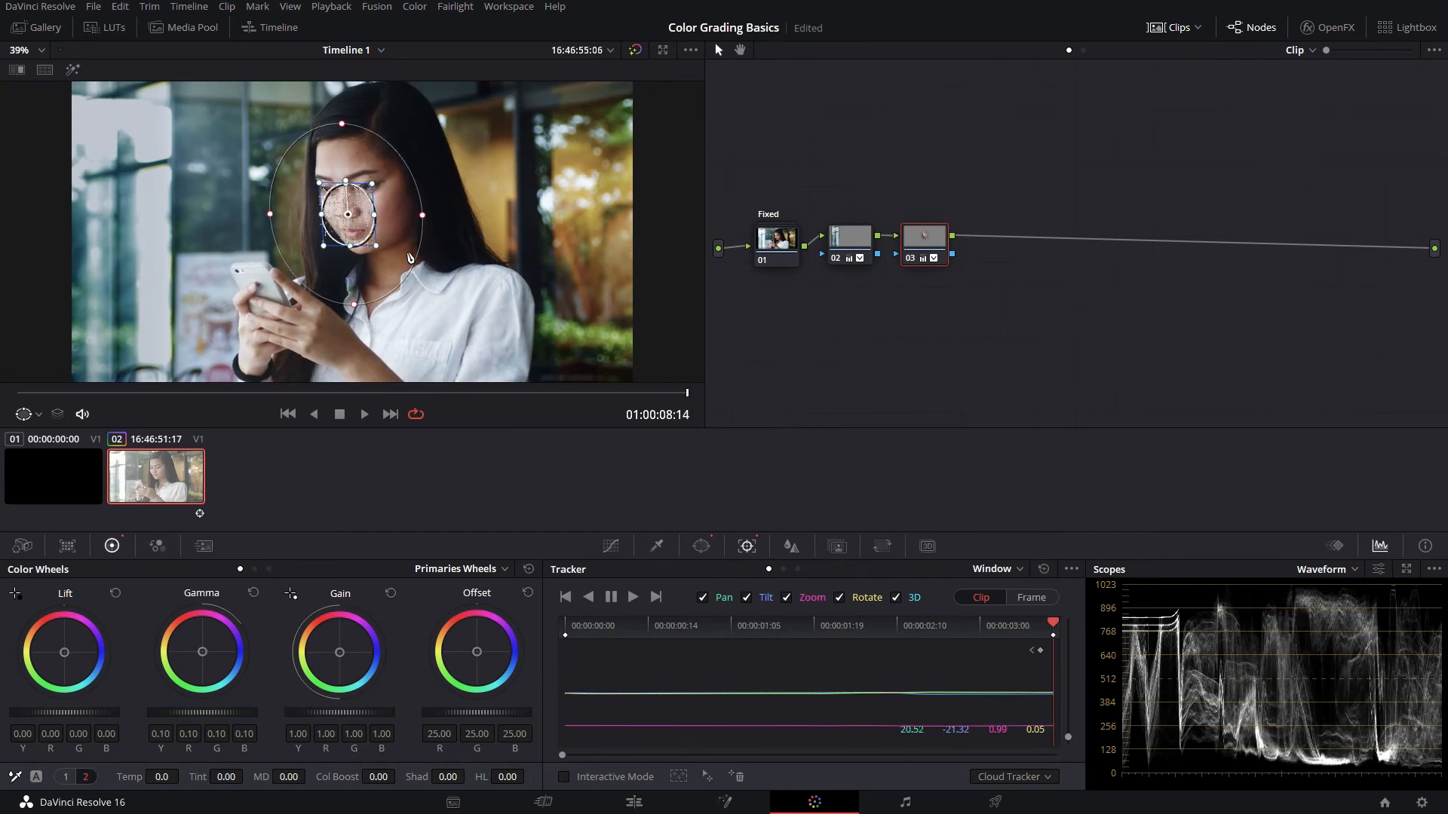
{"action": "left_click_drag", "start_coordinate": [1050, 624], "coordinate": [518, 586]}
{"action": "key", "text": "space"}
{"action": "key", "text": "space"}
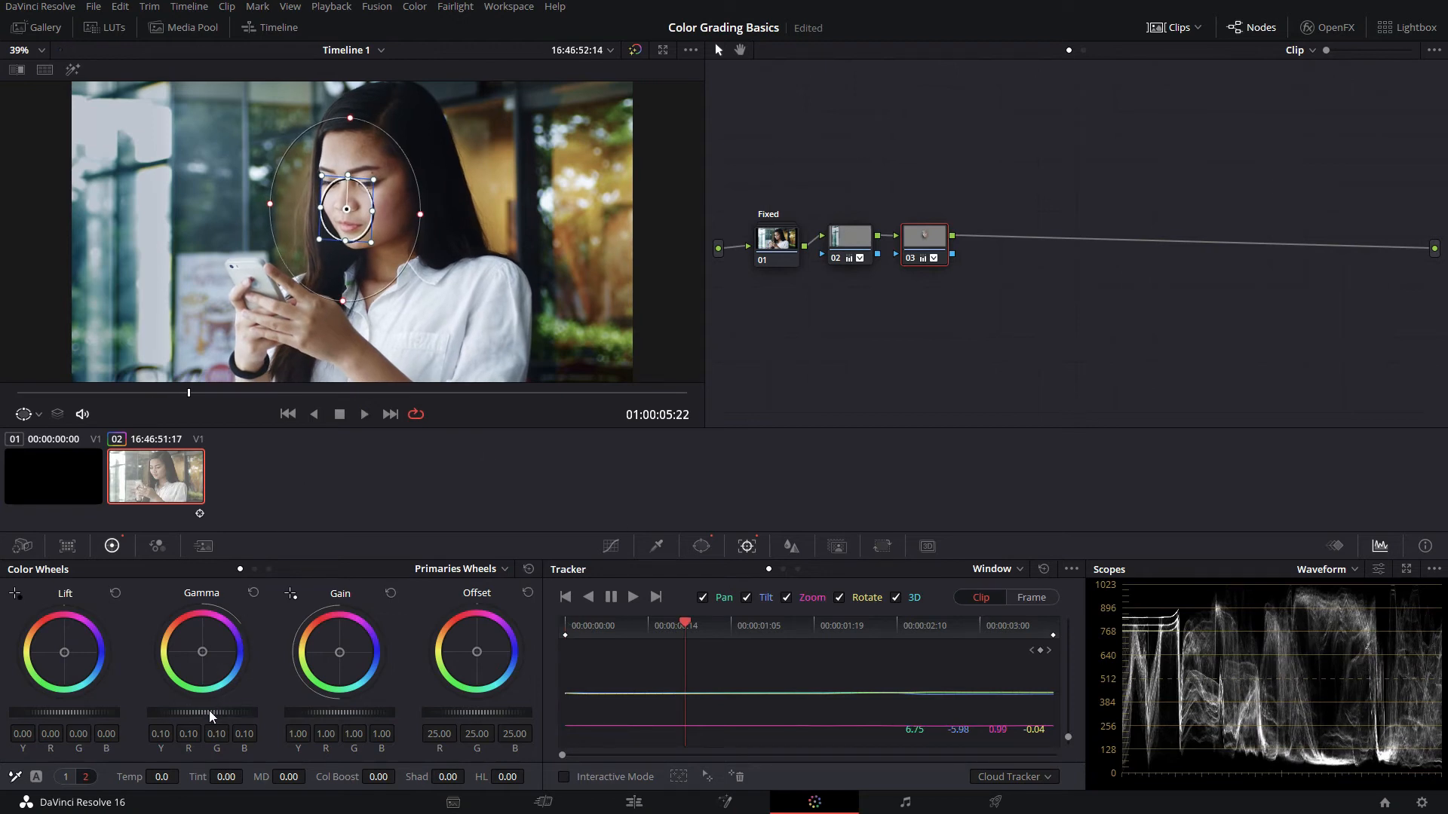
Step: Try contrast and saturation changes on the tracked face, and reset all primary corrections on node 03
{"action": "left_click", "coordinate": [68, 777]}
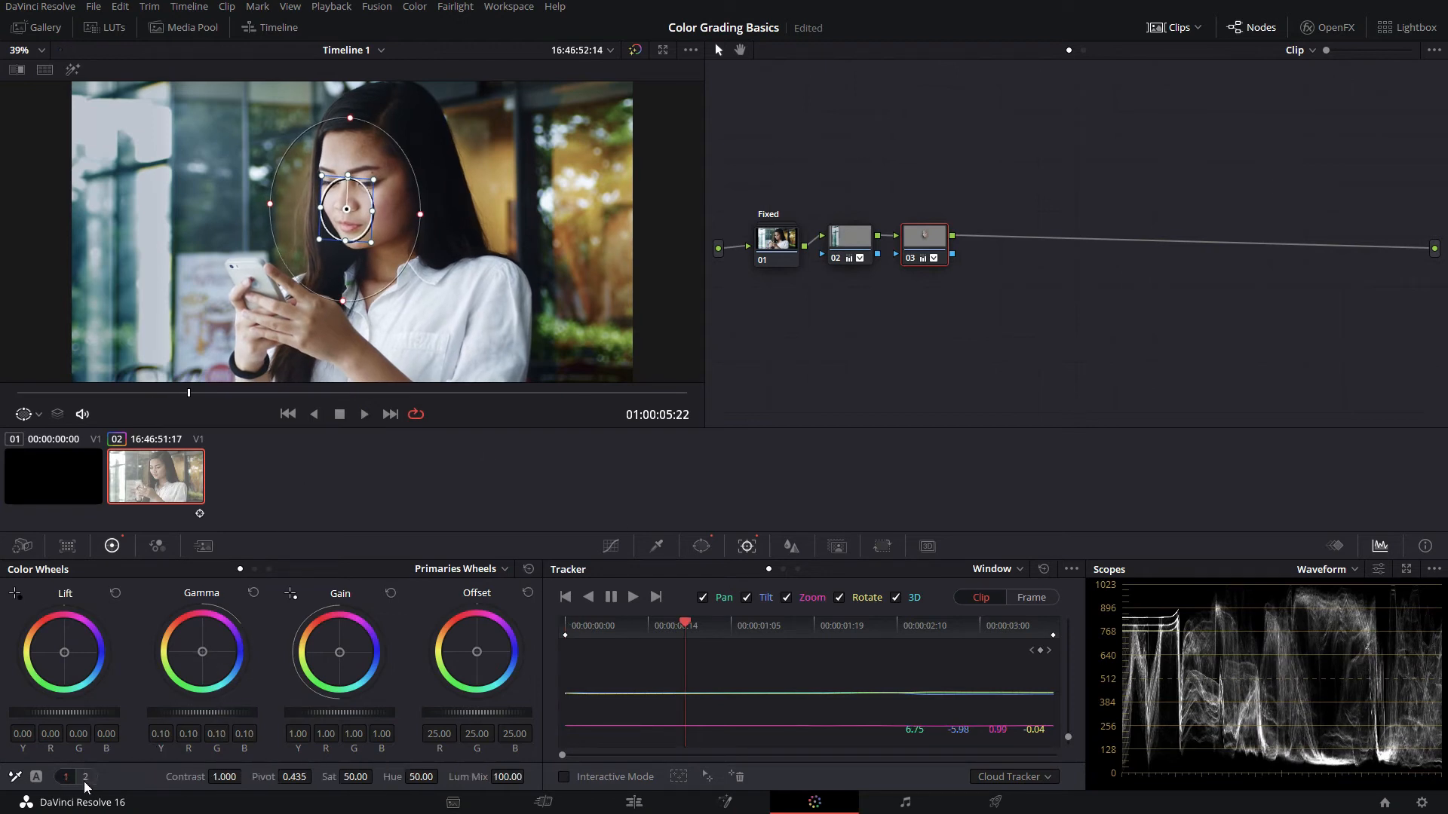
{"action": "mouse_move", "coordinate": [224, 776]}
{"action": "left_mouse_down"}
{"action": "mouse_move", "coordinate": [246, 777]}
{"action": "mouse_move", "coordinate": [226, 777]}
{"action": "left_mouse_up"}
{"action": "left_click", "coordinate": [528, 569]}
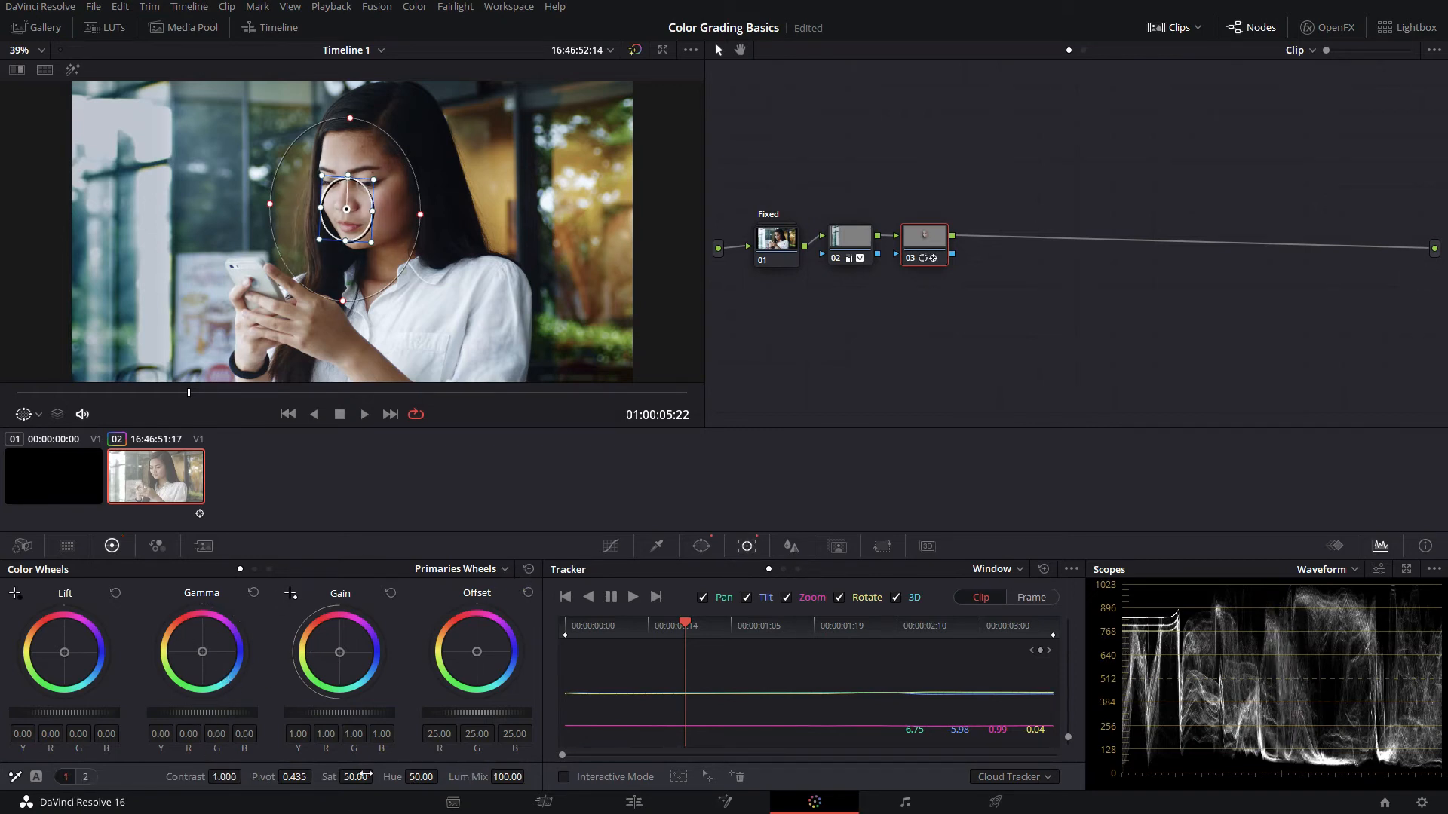
{"action": "left_click_drag", "start_coordinate": [356, 777], "coordinate": [332, 777]}
{"action": "left_click", "coordinate": [528, 569]}
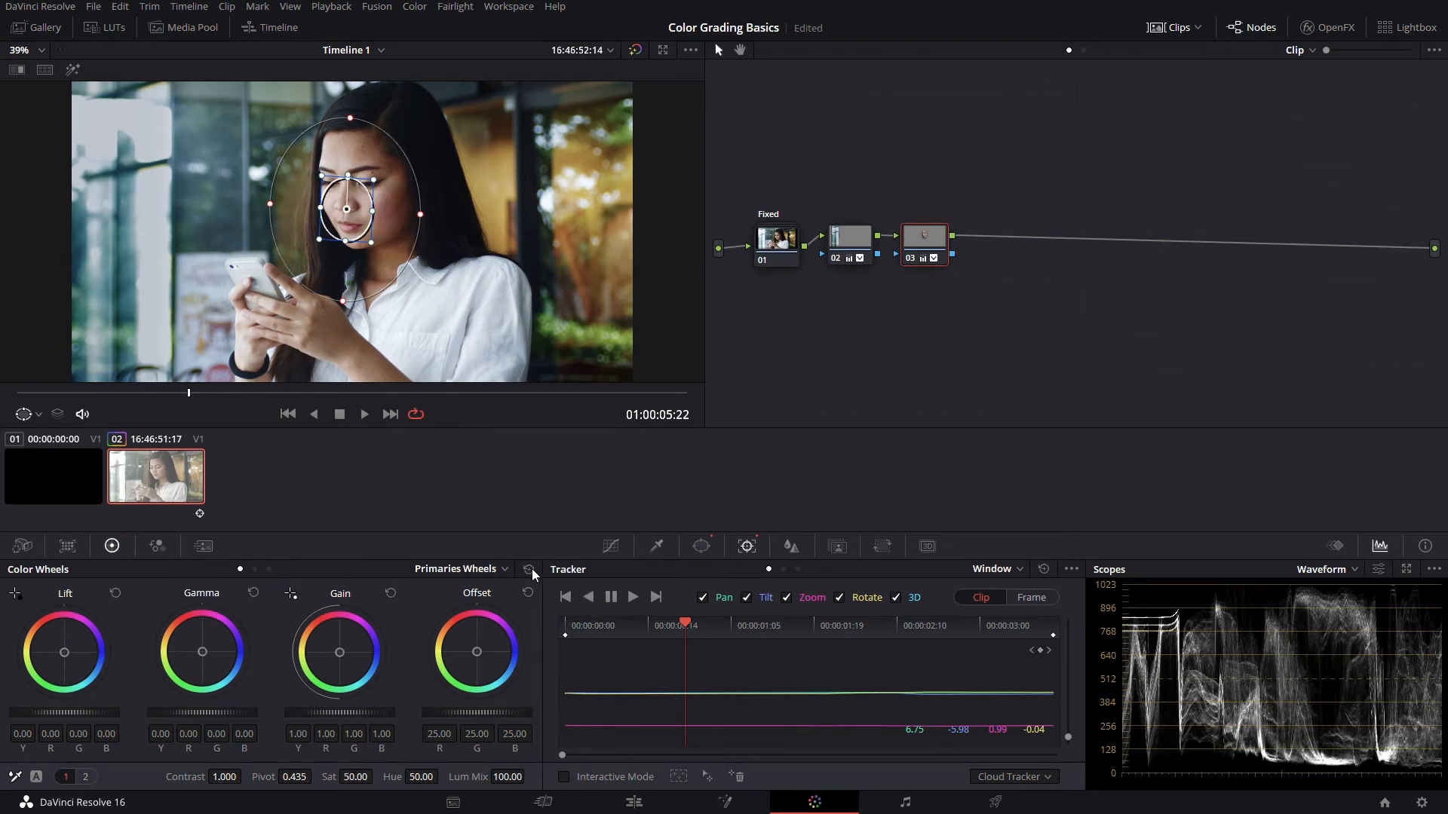
{"action": "left_click", "coordinate": [611, 547]}
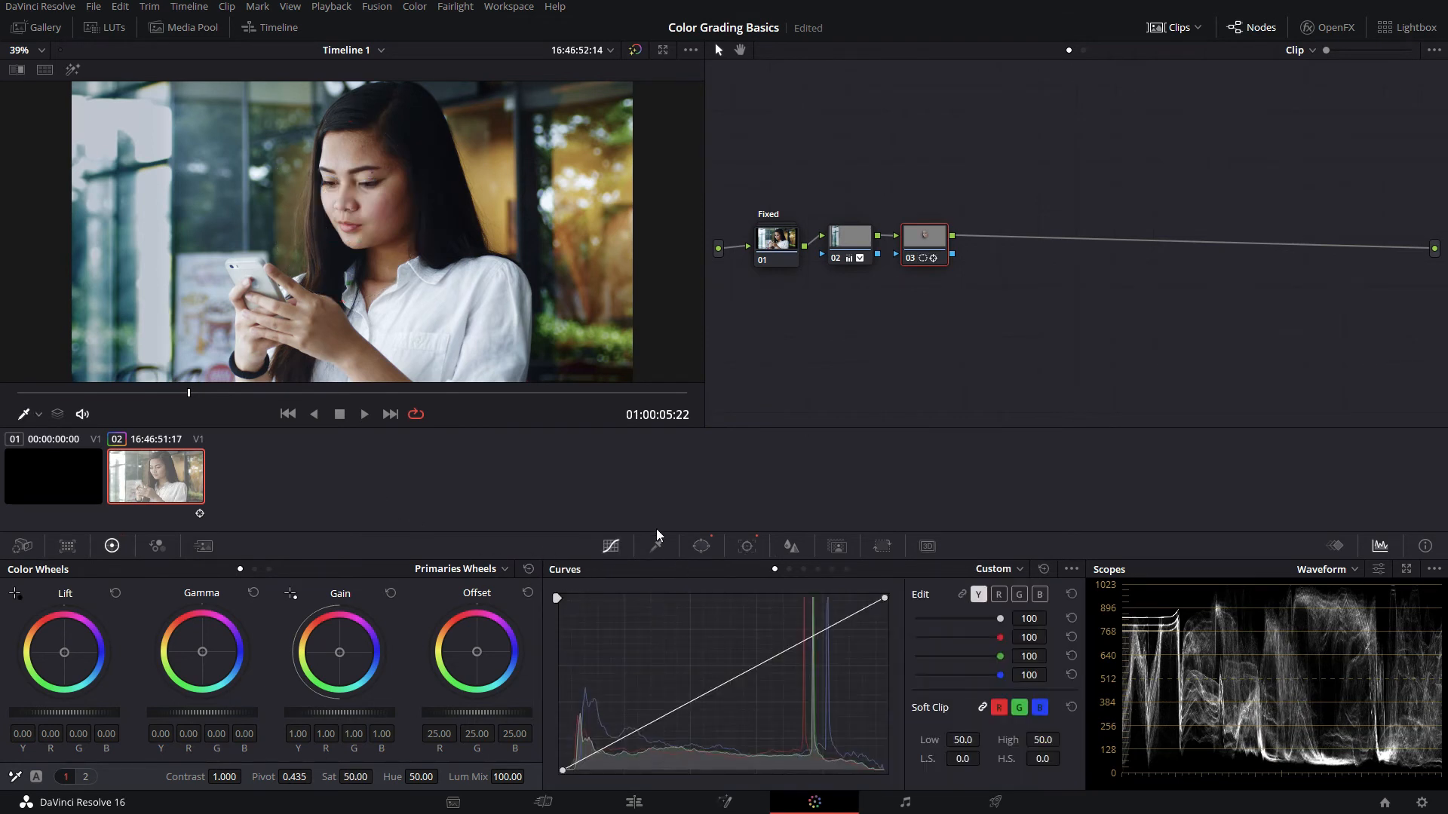
{"action": "left_click", "coordinate": [702, 547]}
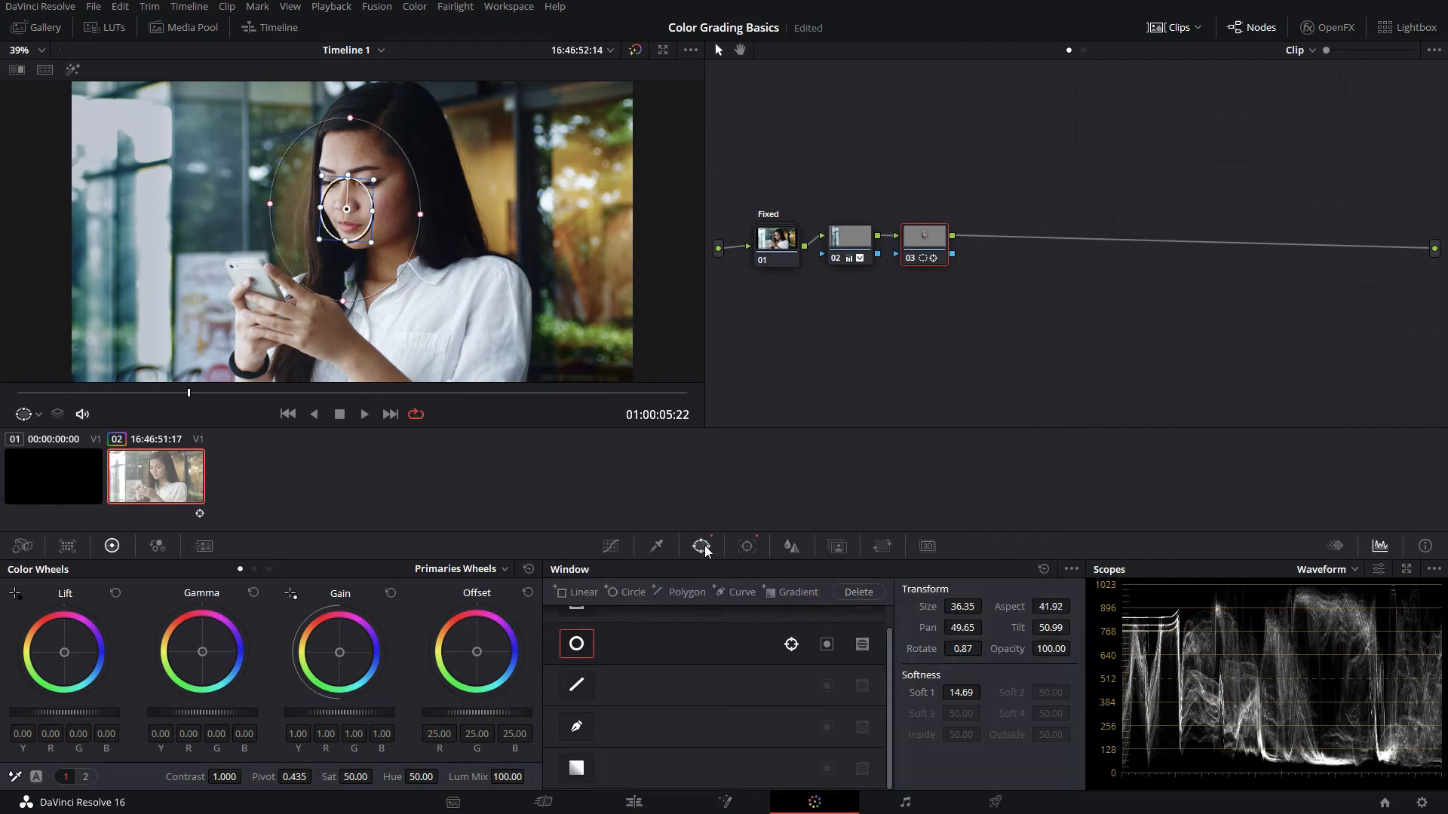
{"action": "left_click", "coordinate": [747, 547]}
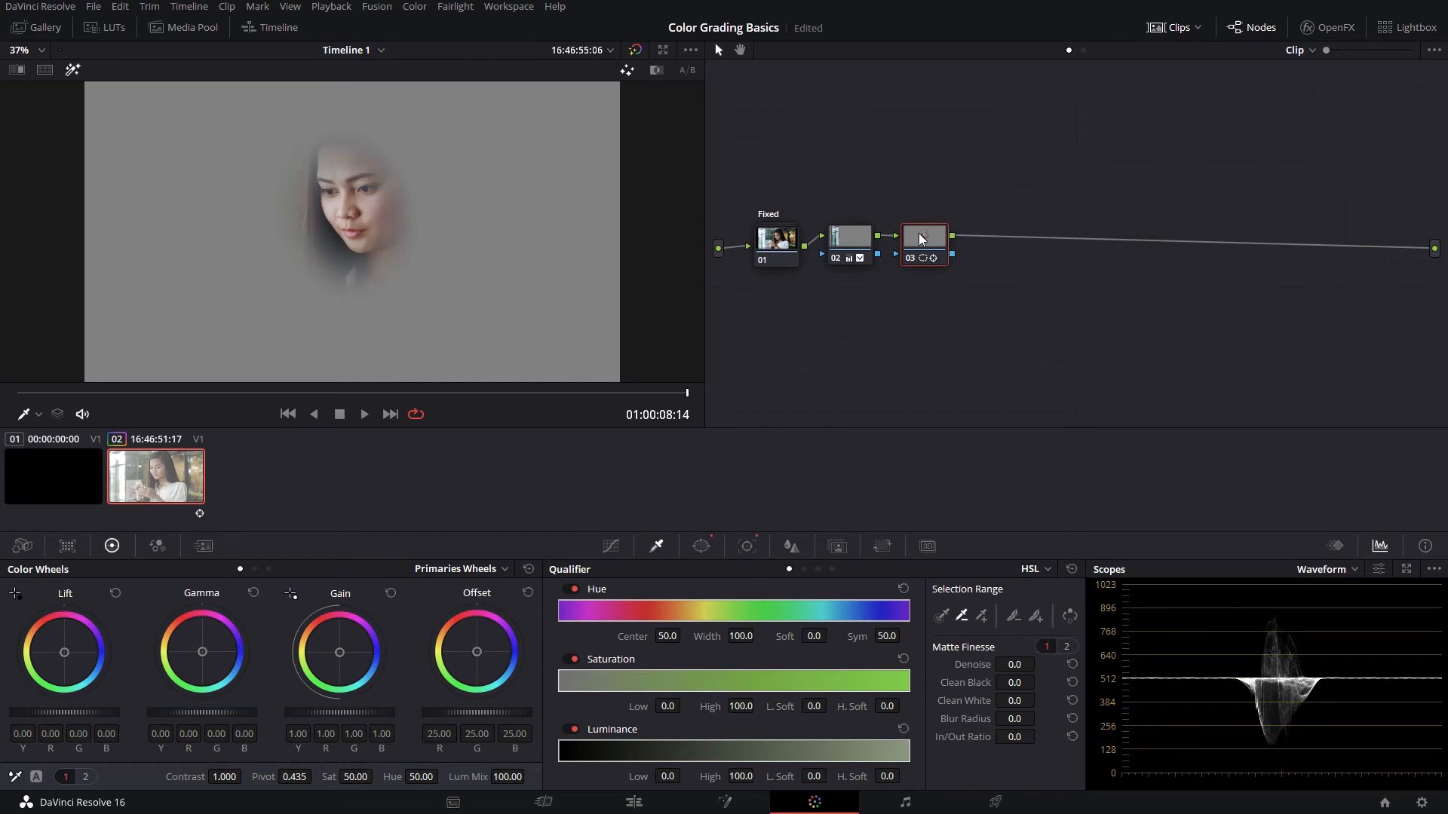
{"action": "key", "text": "shift+h"}
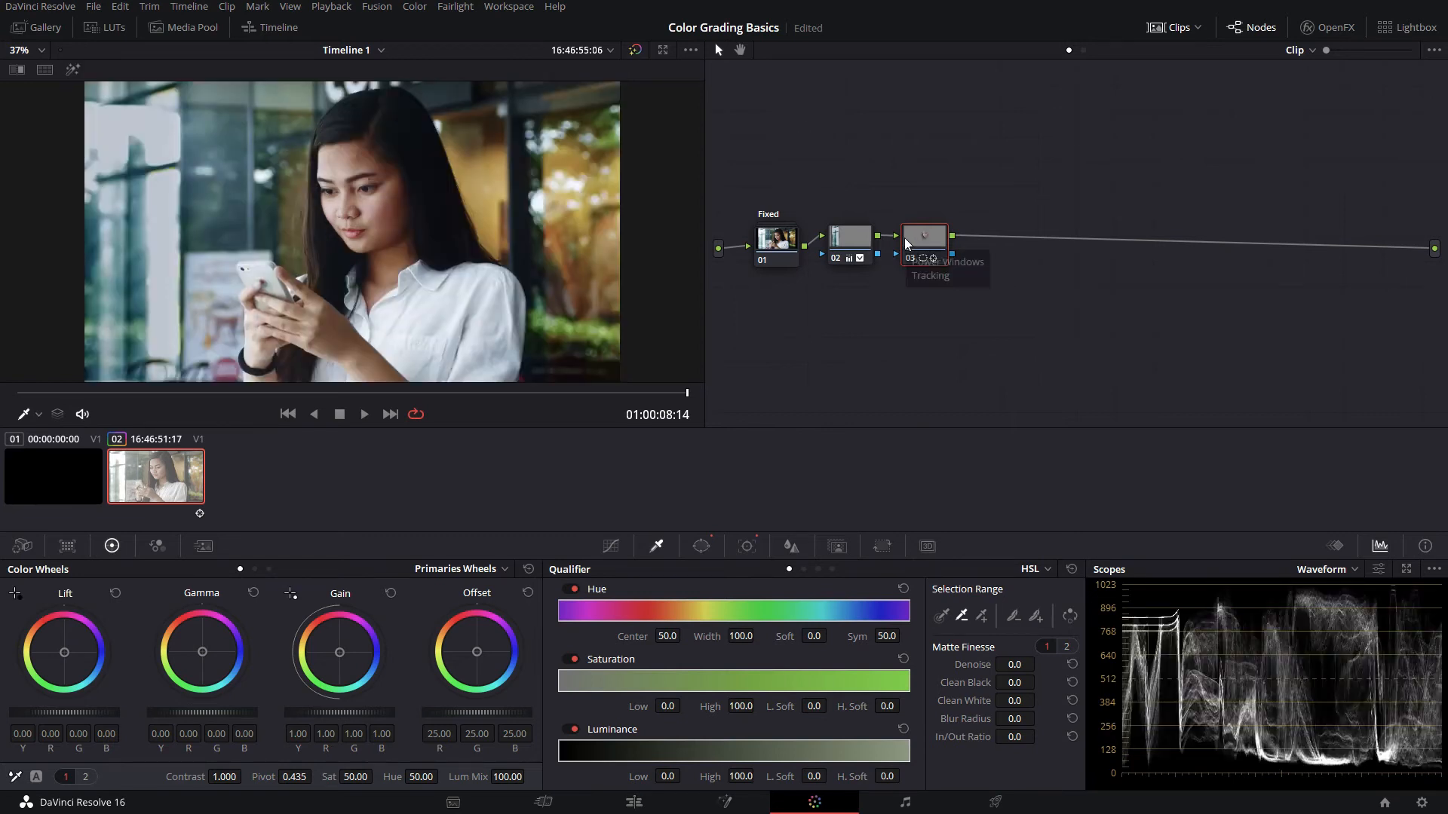
{"action": "left_click", "coordinate": [703, 546]}
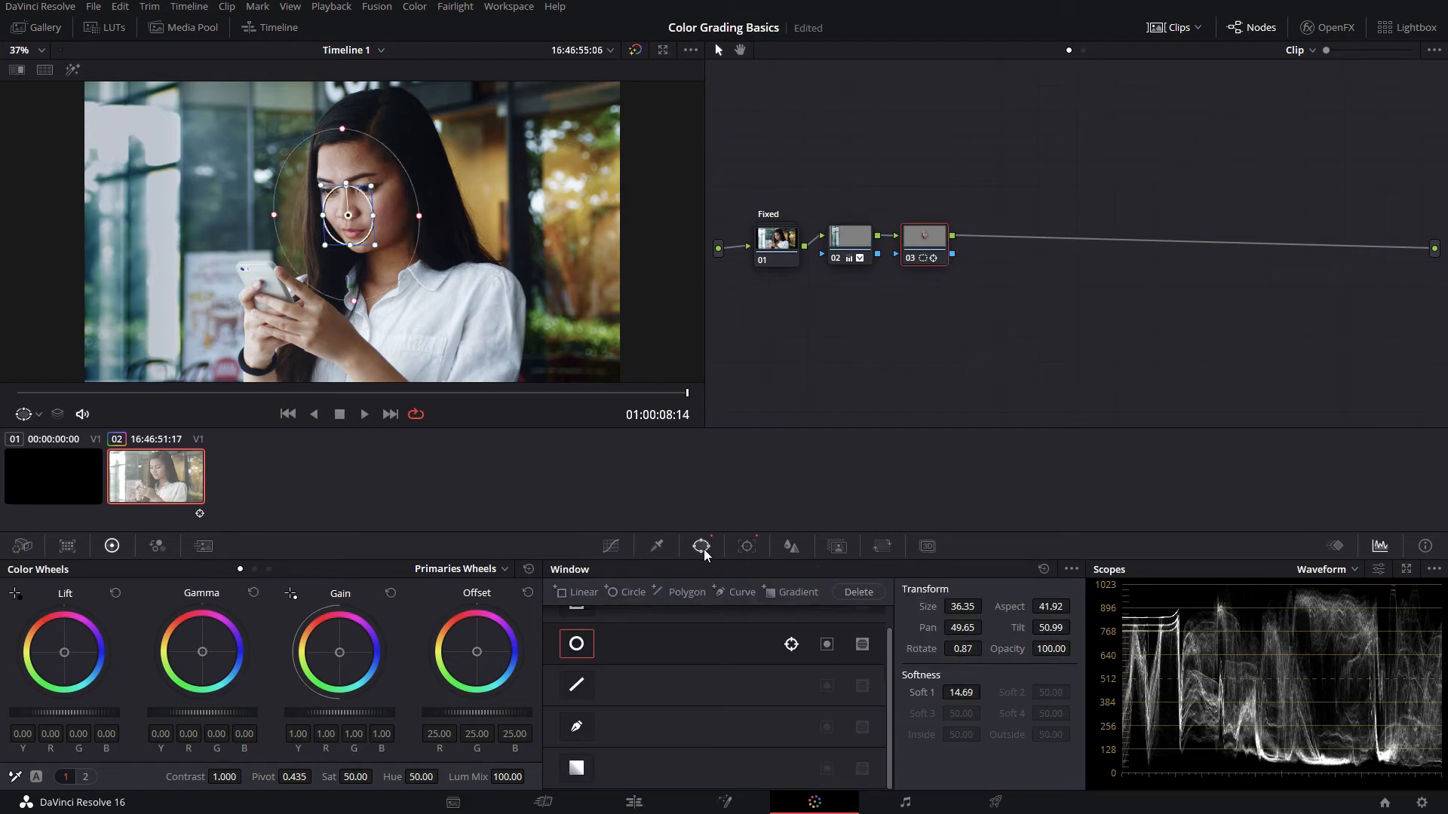
{"action": "left_click", "coordinate": [747, 547]}
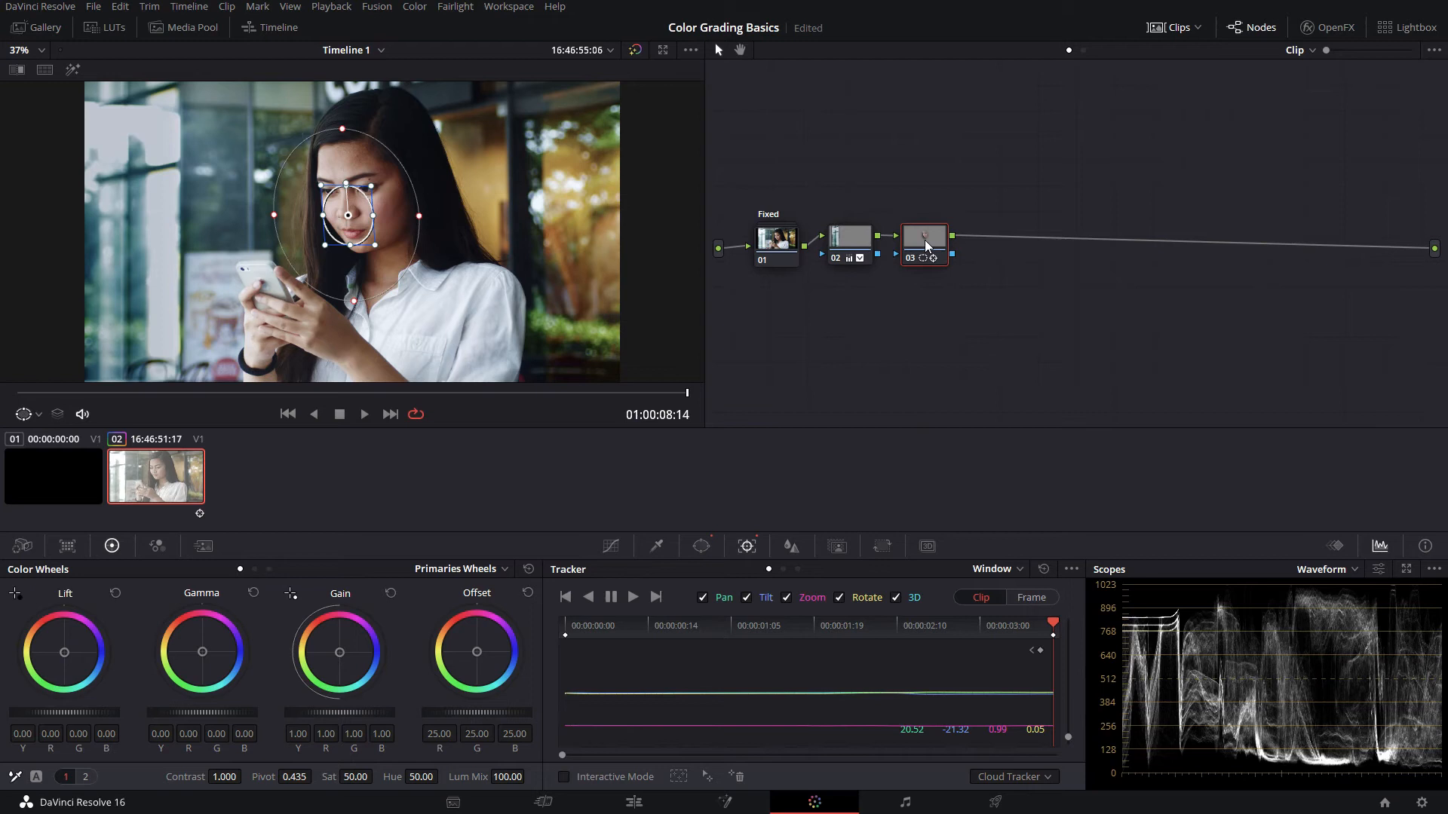
Step: Sample the woman's lower lip with the HSL qualifier on node 03 and turn on the highlight to view the selection
{"action": "left_click", "coordinate": [657, 544]}
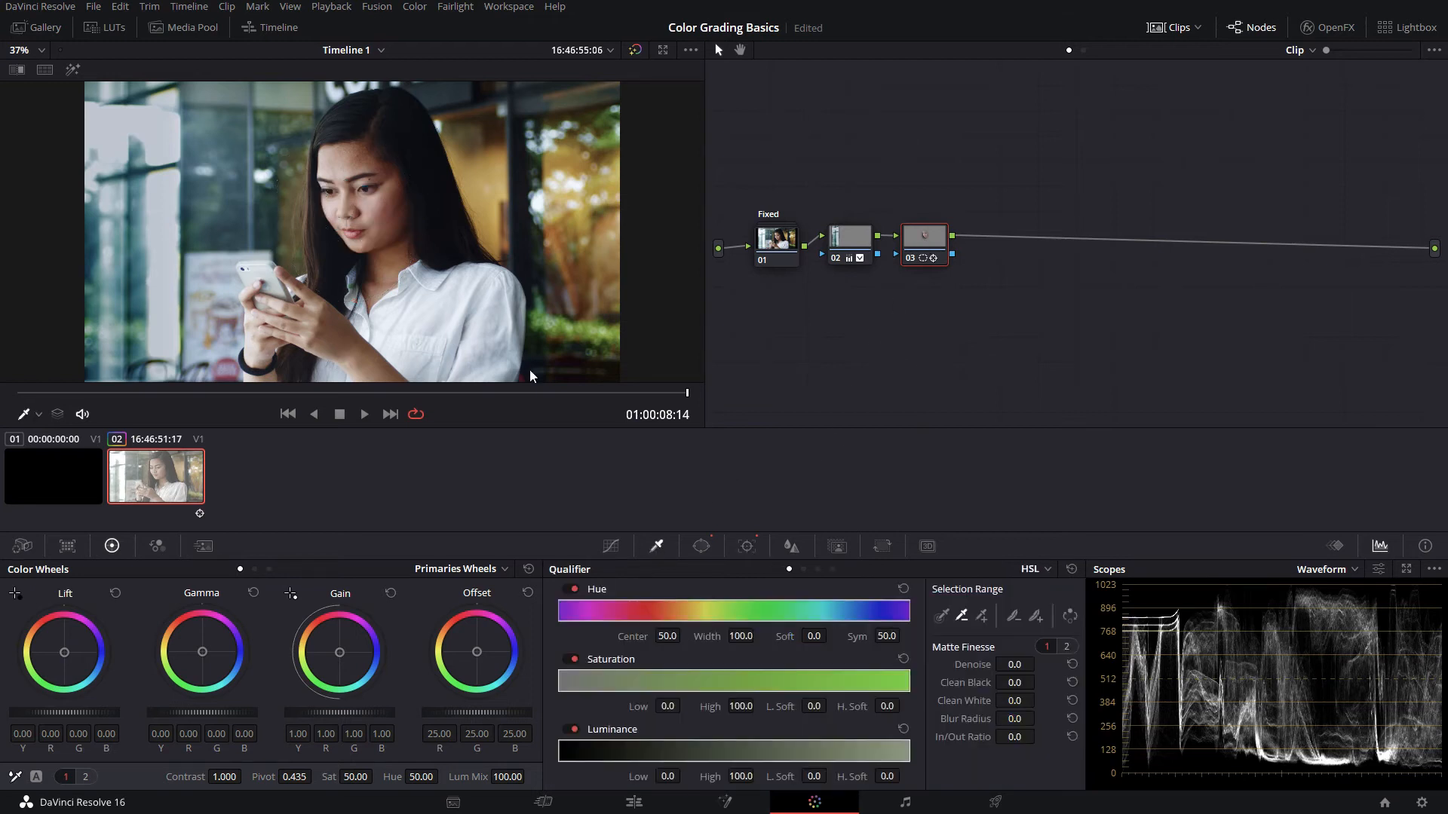
{"action": "scroll", "coordinate": [360, 247], "scroll_direction": "up", "scroll_amount": 1}
{"action": "scroll", "coordinate": [361, 246], "scroll_direction": "up", "scroll_amount": 8}
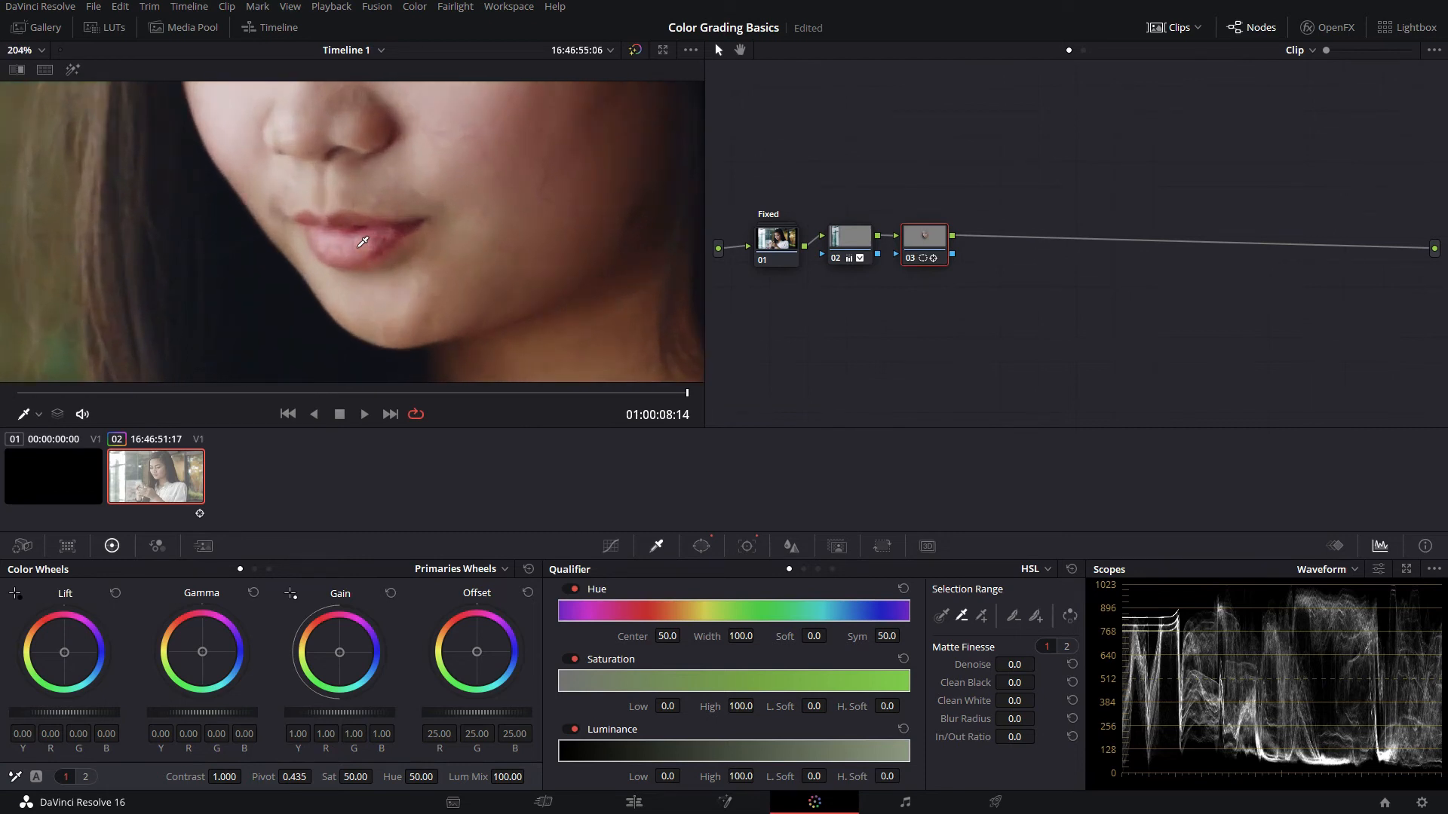
{"action": "scroll", "coordinate": [393, 188], "scroll_direction": "down", "scroll_amount": 3}
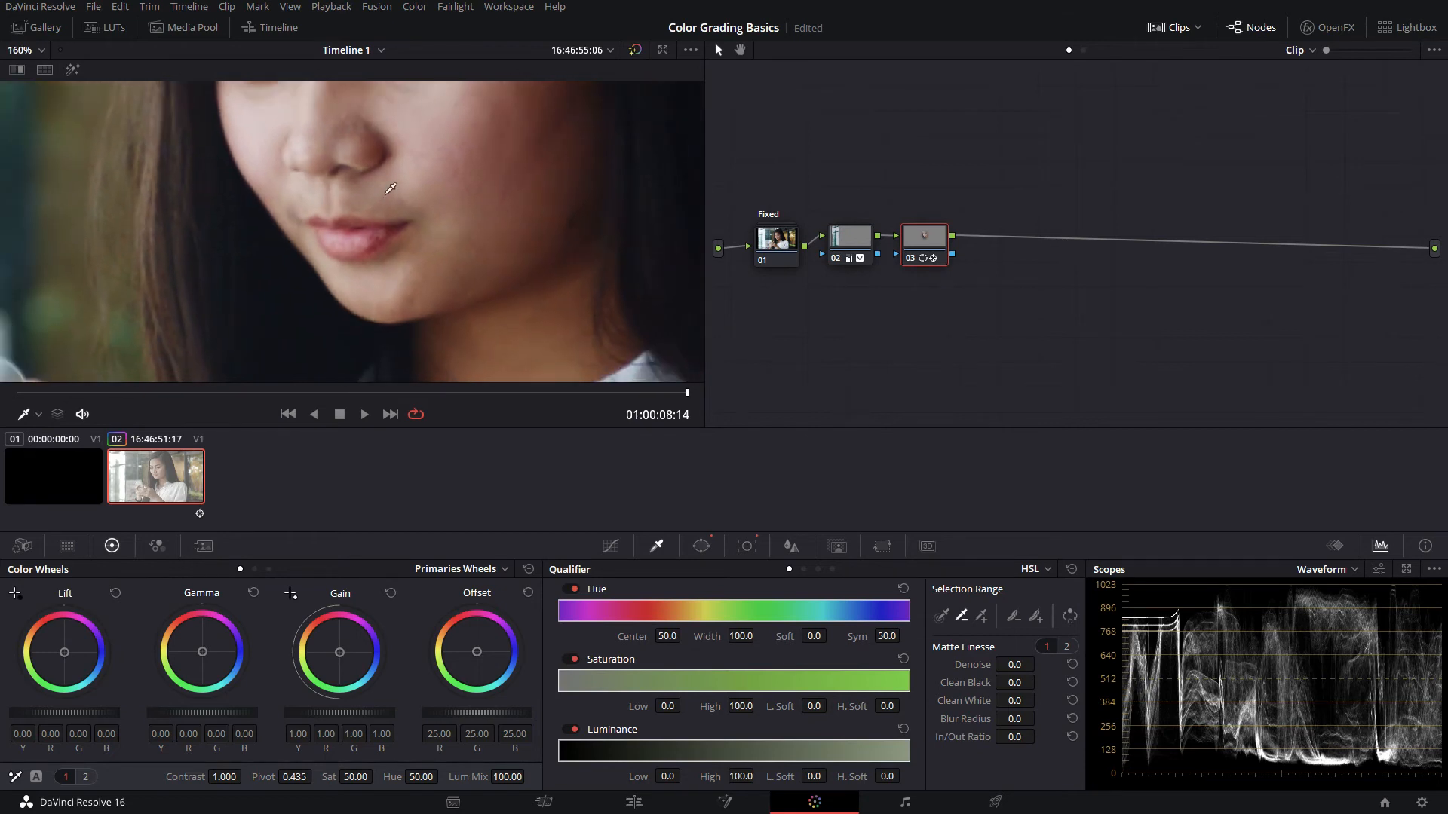
{"action": "key", "text": "shift+z"}
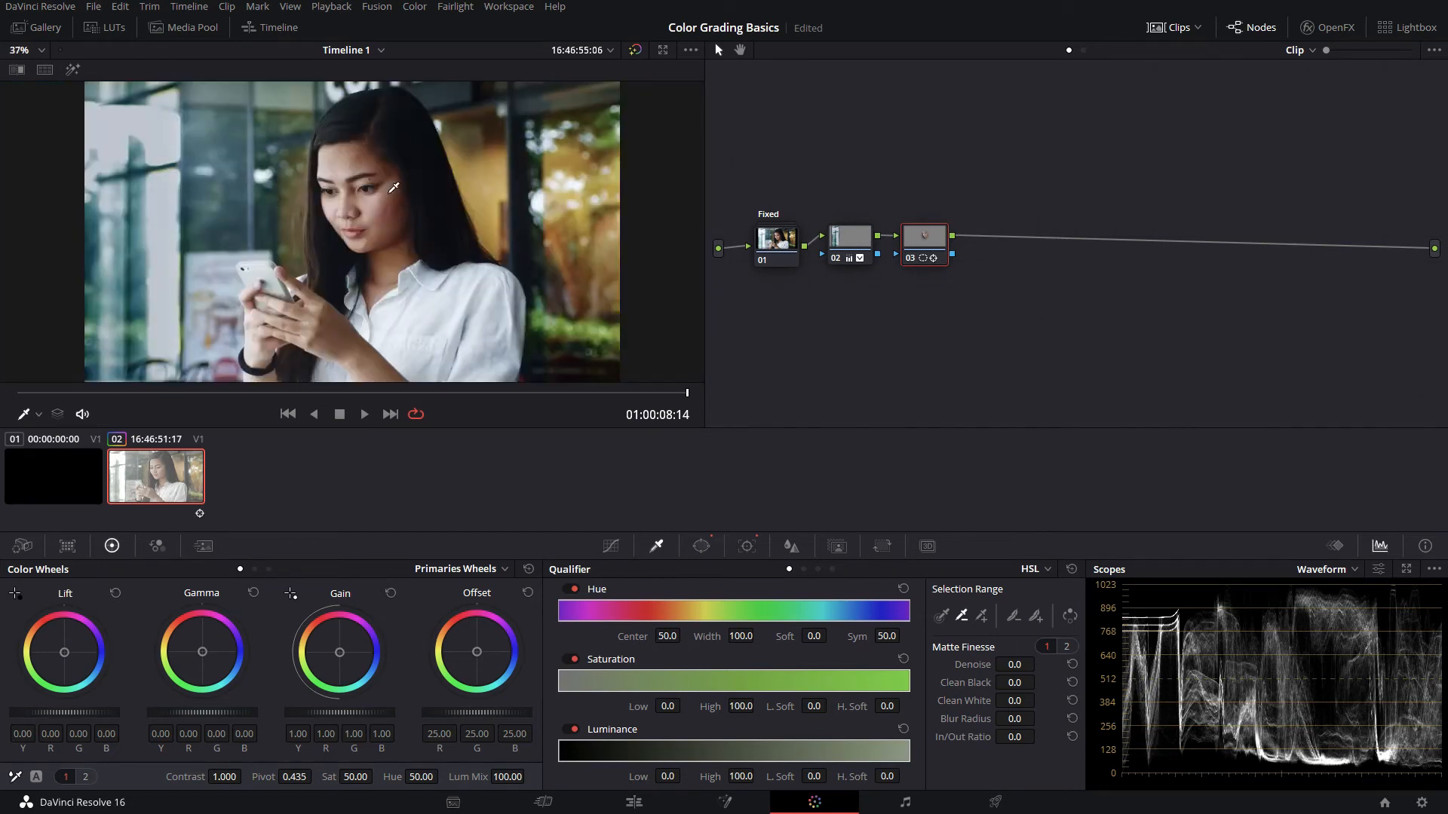
{"action": "scroll", "coordinate": [393, 188], "scroll_direction": "up", "scroll_amount": 5}
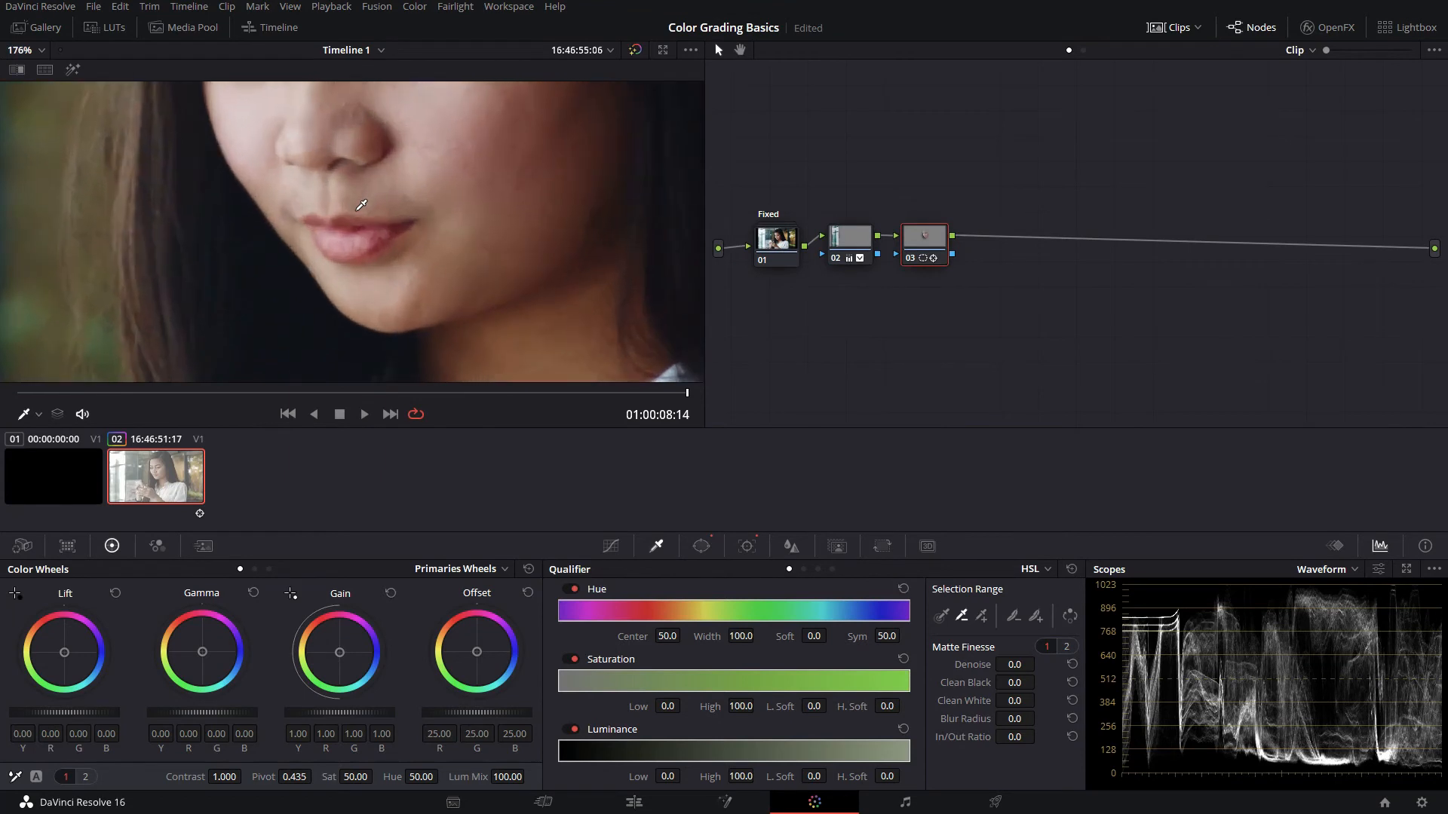
{"action": "left_click_drag", "start_coordinate": [916, 241], "coordinate": [915, 247]}
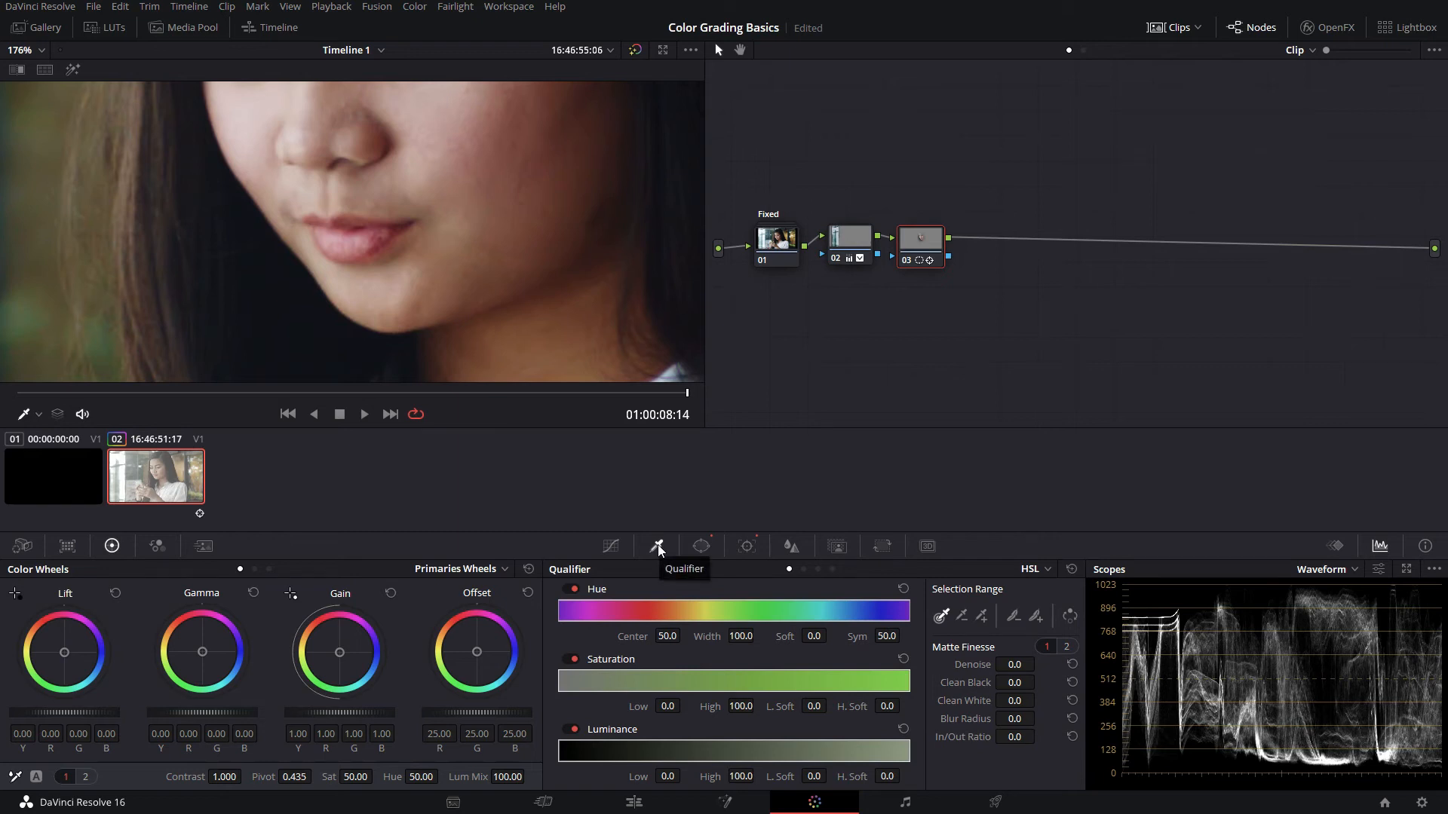
{"action": "left_click", "coordinate": [352, 236]}
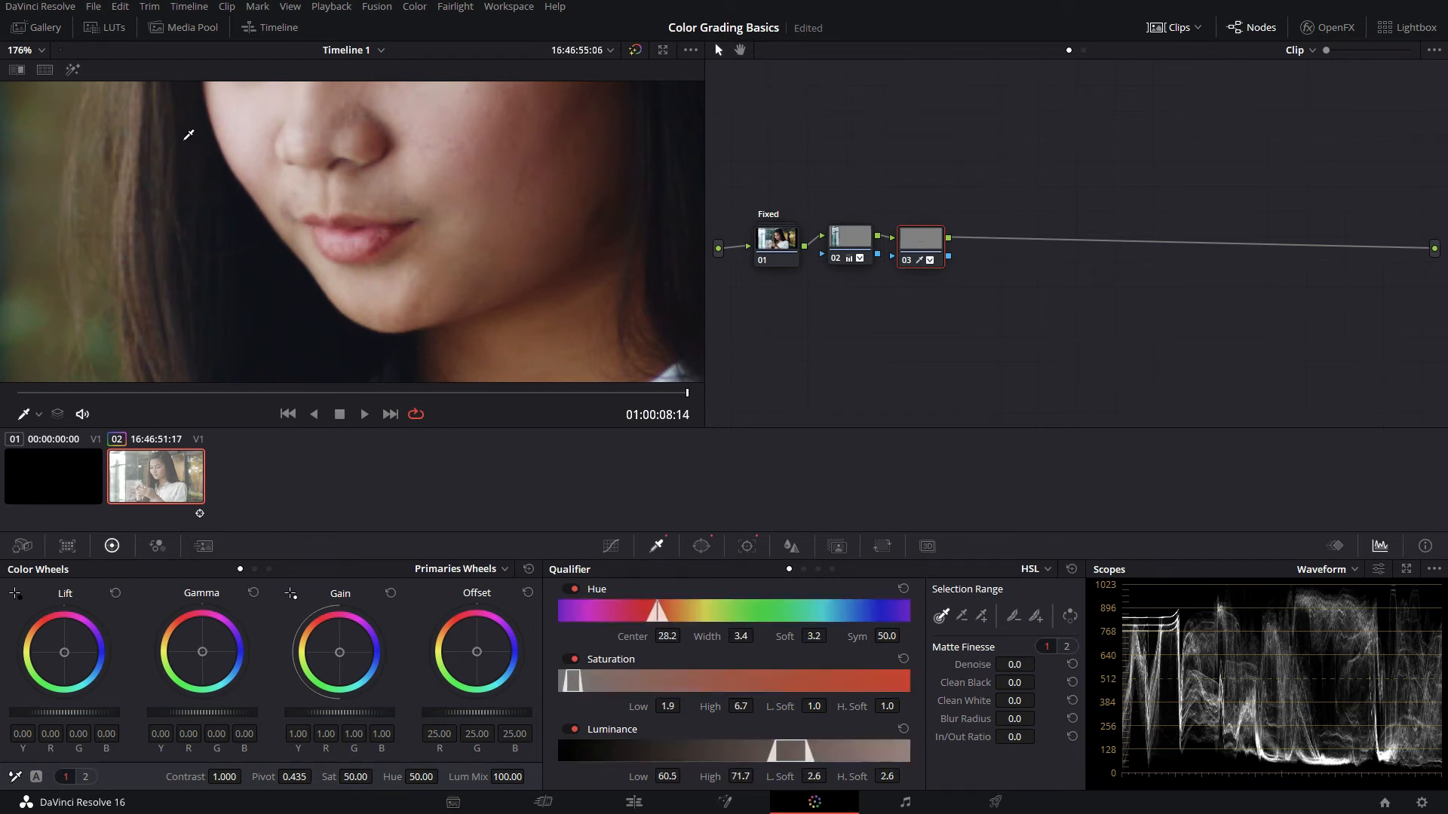
{"action": "left_click", "coordinate": [79, 71]}
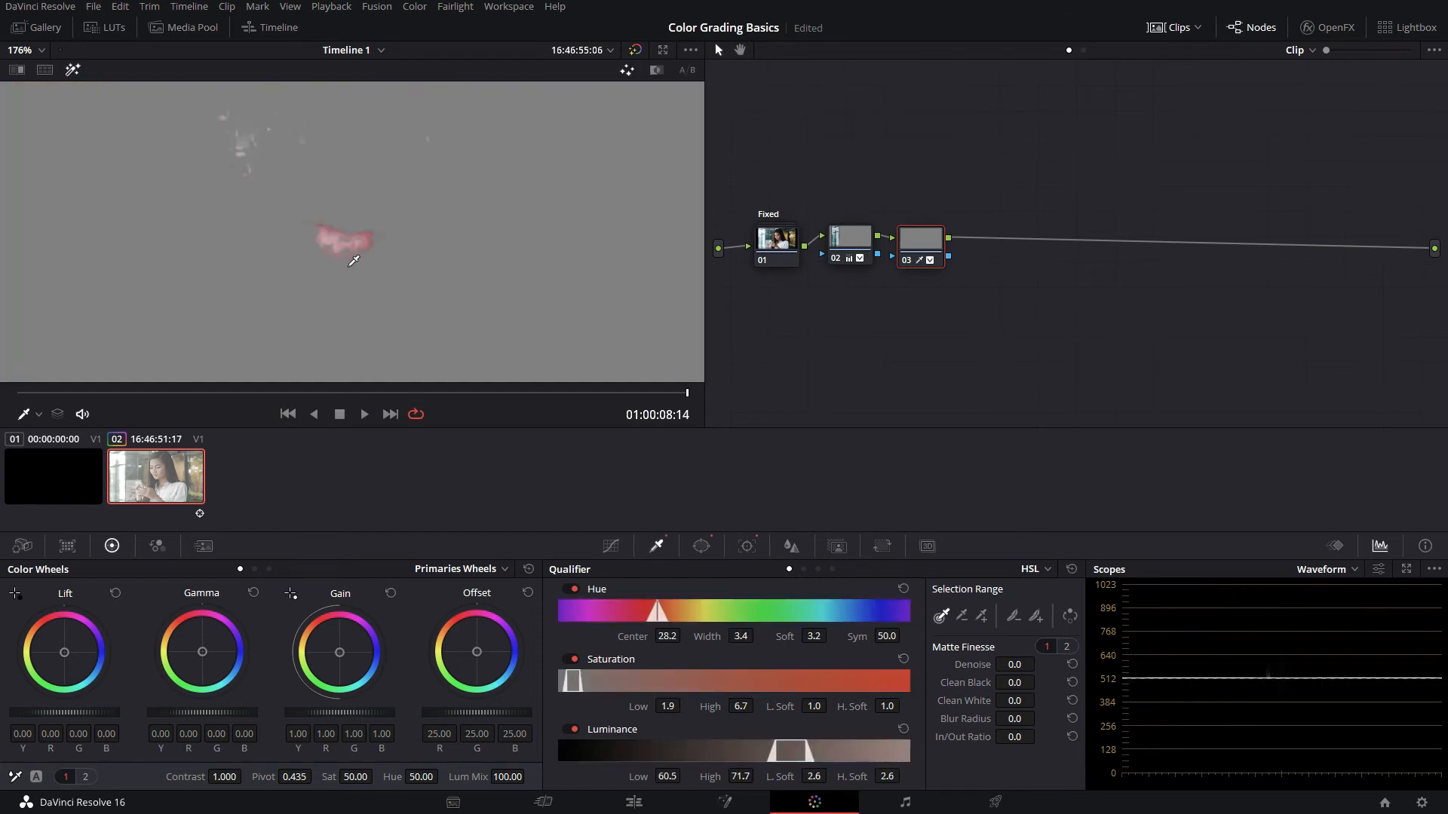
Step: Add more of the lips' color range to the qualifier selection and inspect the key across the face
{"action": "scroll", "coordinate": [352, 242], "scroll_direction": "up", "scroll_amount": 1}
{"action": "left_click", "coordinate": [981, 615]}
{"action": "mouse_move", "coordinate": [332, 233]}
{"action": "left_mouse_down"}
{"action": "mouse_move", "coordinate": [345, 241]}
{"action": "mouse_move", "coordinate": [343, 223]}
{"action": "mouse_move", "coordinate": [348, 247]}
{"action": "left_mouse_up"}
{"action": "scroll", "coordinate": [343, 223], "scroll_direction": "down", "scroll_amount": 4}
{"action": "scroll", "coordinate": [339, 237], "scroll_direction": "down", "scroll_amount": 5}
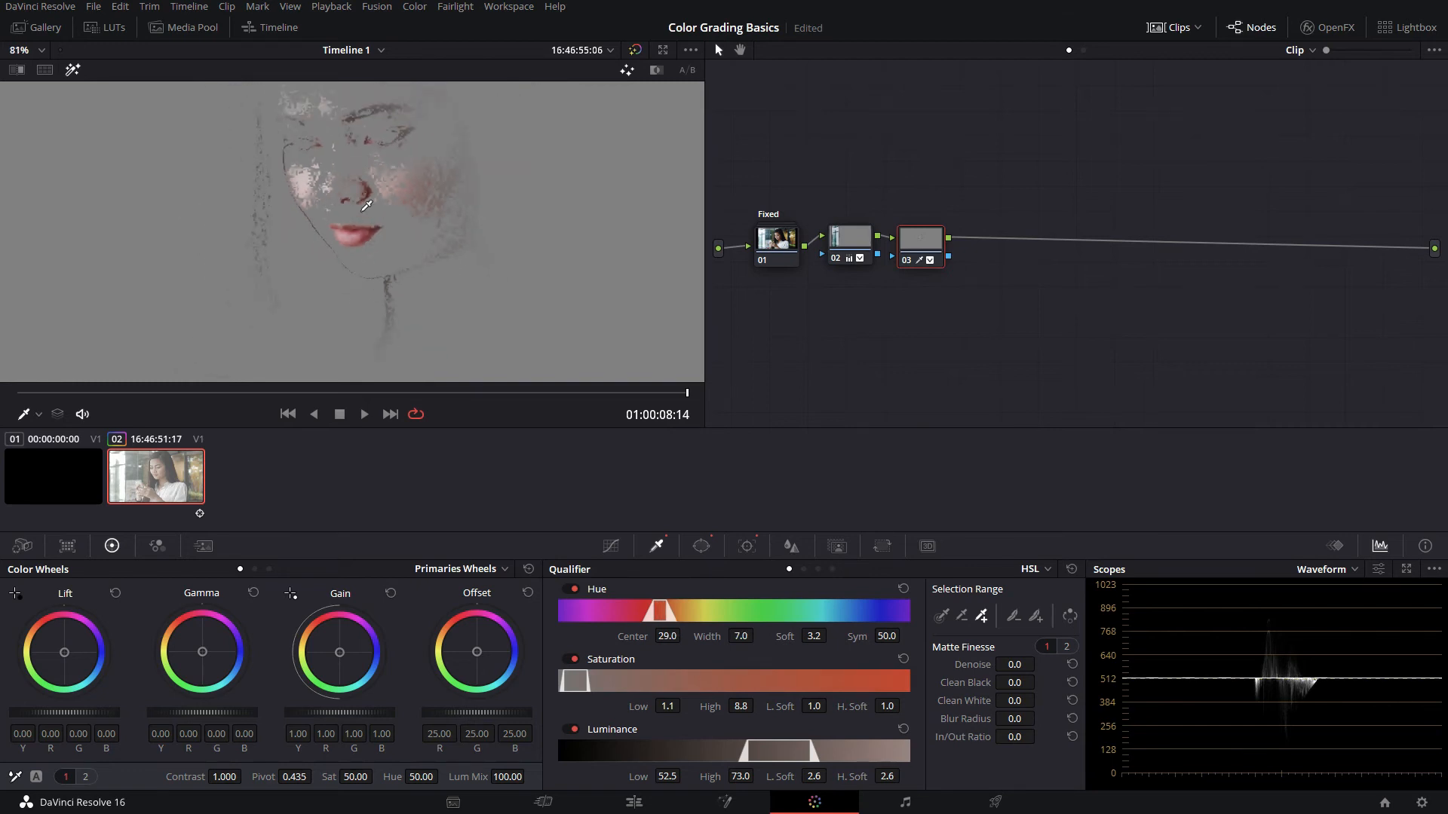
Step: Tighten the lip key by setting the qualifier's hue center to 27.7, saturation range to 2.8–9.7 and luminance high to 69.0
{"action": "scroll", "coordinate": [403, 208], "scroll_direction": "up", "scroll_amount": 4}
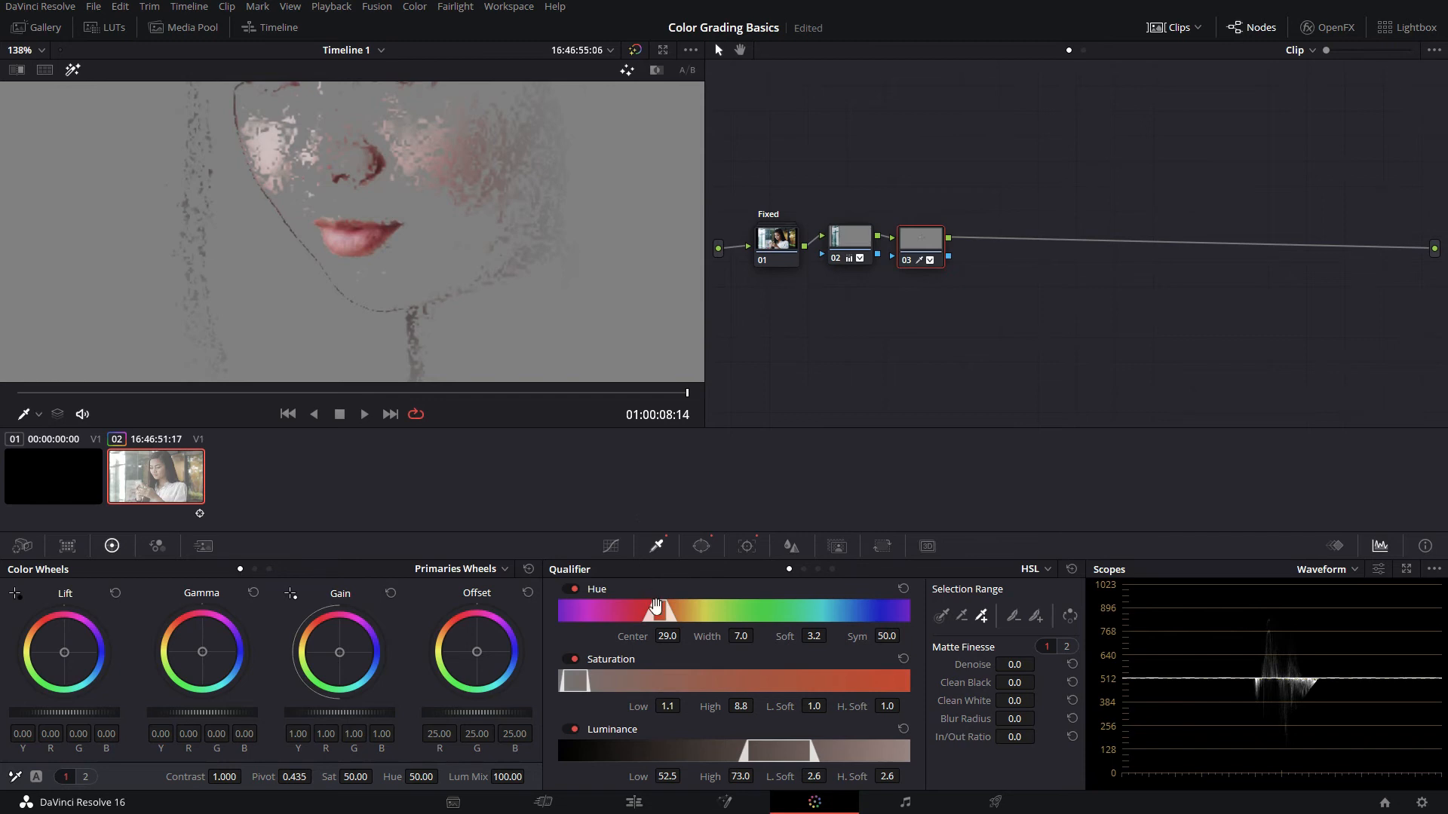
{"action": "left_click_drag", "start_coordinate": [657, 607], "coordinate": [653, 617]}
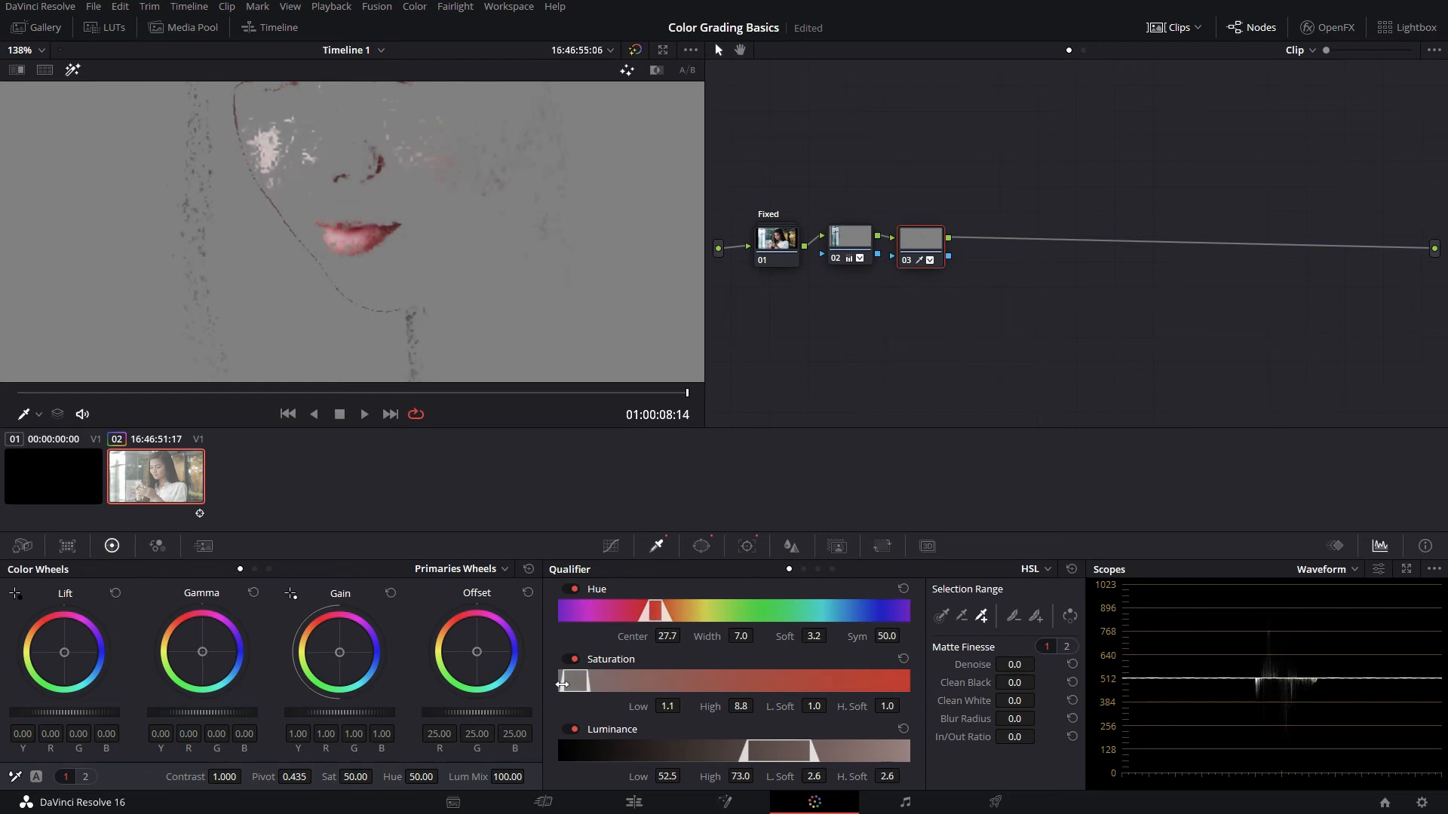
{"action": "left_click_drag", "start_coordinate": [562, 684], "coordinate": [590, 680]}
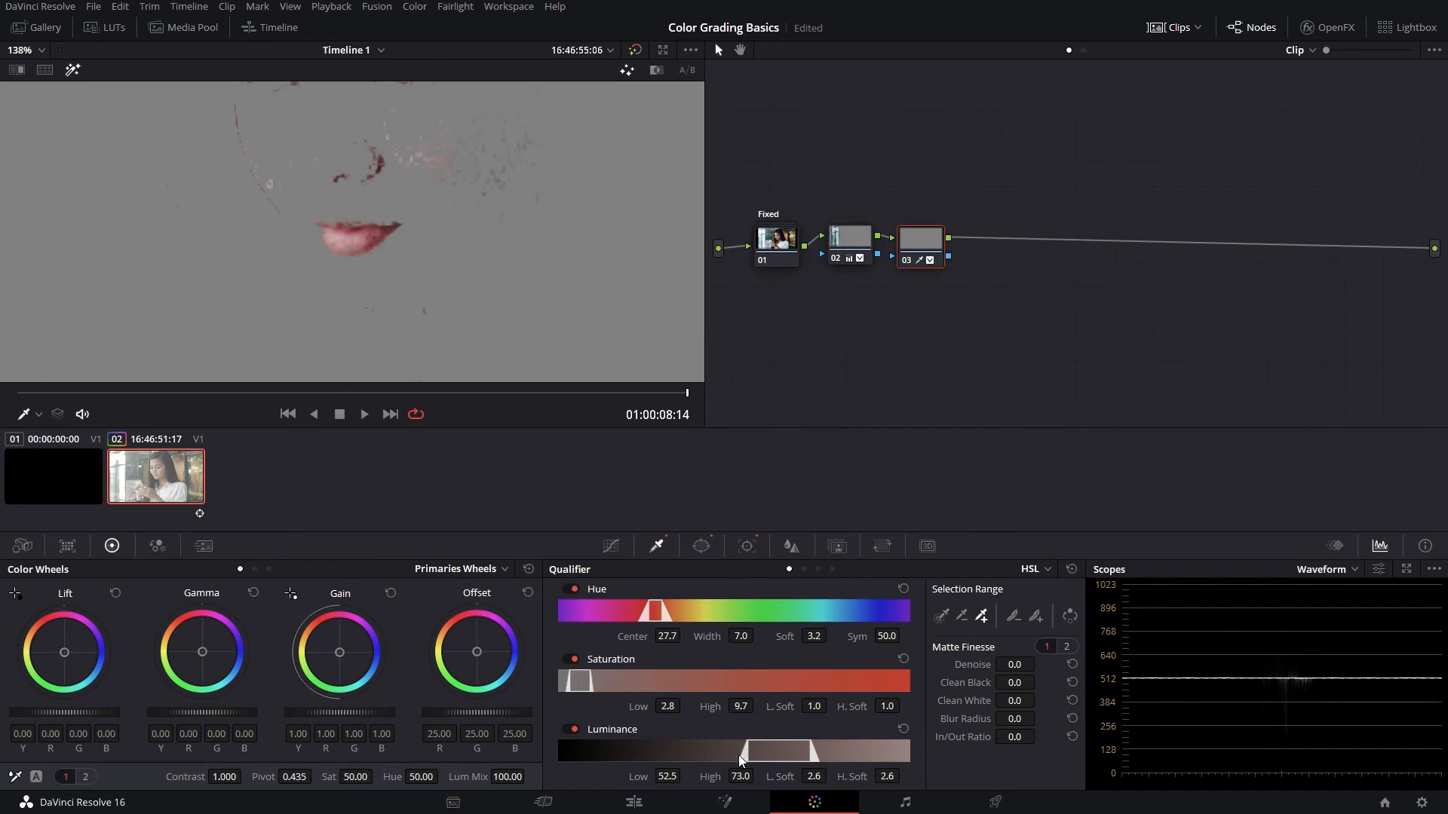
{"action": "left_click_drag", "start_coordinate": [744, 749], "coordinate": [796, 745]}
Step: Refine the lip matte with Denoise 10.3, Clean Black 6.2, Clean White 9.6, Blur Radius 30.4, In/Out Ratio 52.9, Saturation Low 3.8 and Luminance Low 53.8
{"action": "mouse_move", "coordinate": [1003, 675]}
{"action": "left_mouse_down"}
{"action": "mouse_move", "coordinate": [1040, 664]}
{"action": "mouse_move", "coordinate": [1021, 682]}
{"action": "mouse_move", "coordinate": [1039, 681]}
{"action": "left_mouse_up"}
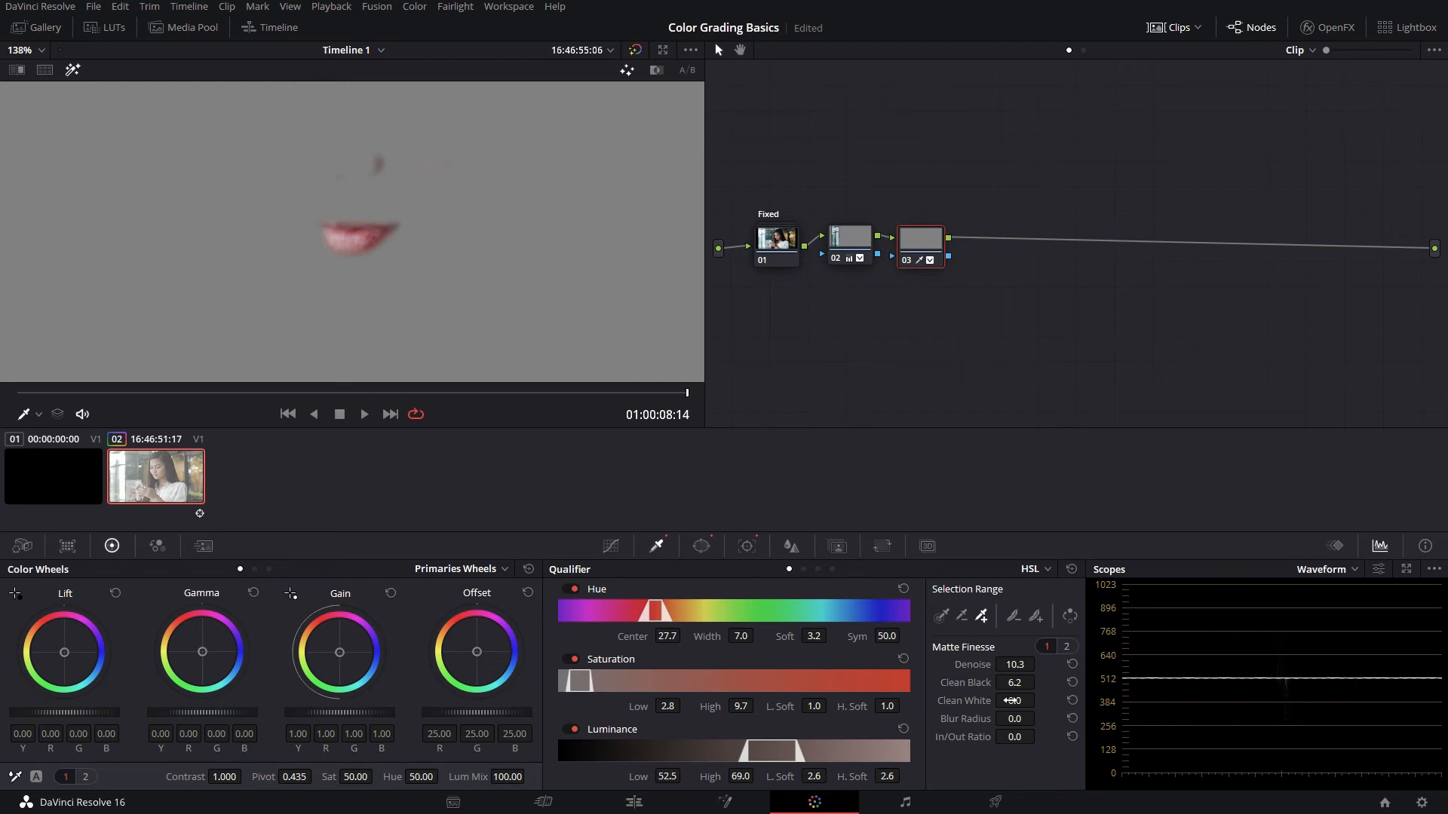
{"action": "left_click_drag", "start_coordinate": [1017, 701], "coordinate": [1033, 700]}
{"action": "left_click_drag", "start_coordinate": [749, 748], "coordinate": [751, 753]}
{"action": "left_click_drag", "start_coordinate": [570, 684], "coordinate": [574, 683]}
{"action": "left_click_drag", "start_coordinate": [1015, 737], "coordinate": [1040, 718]}
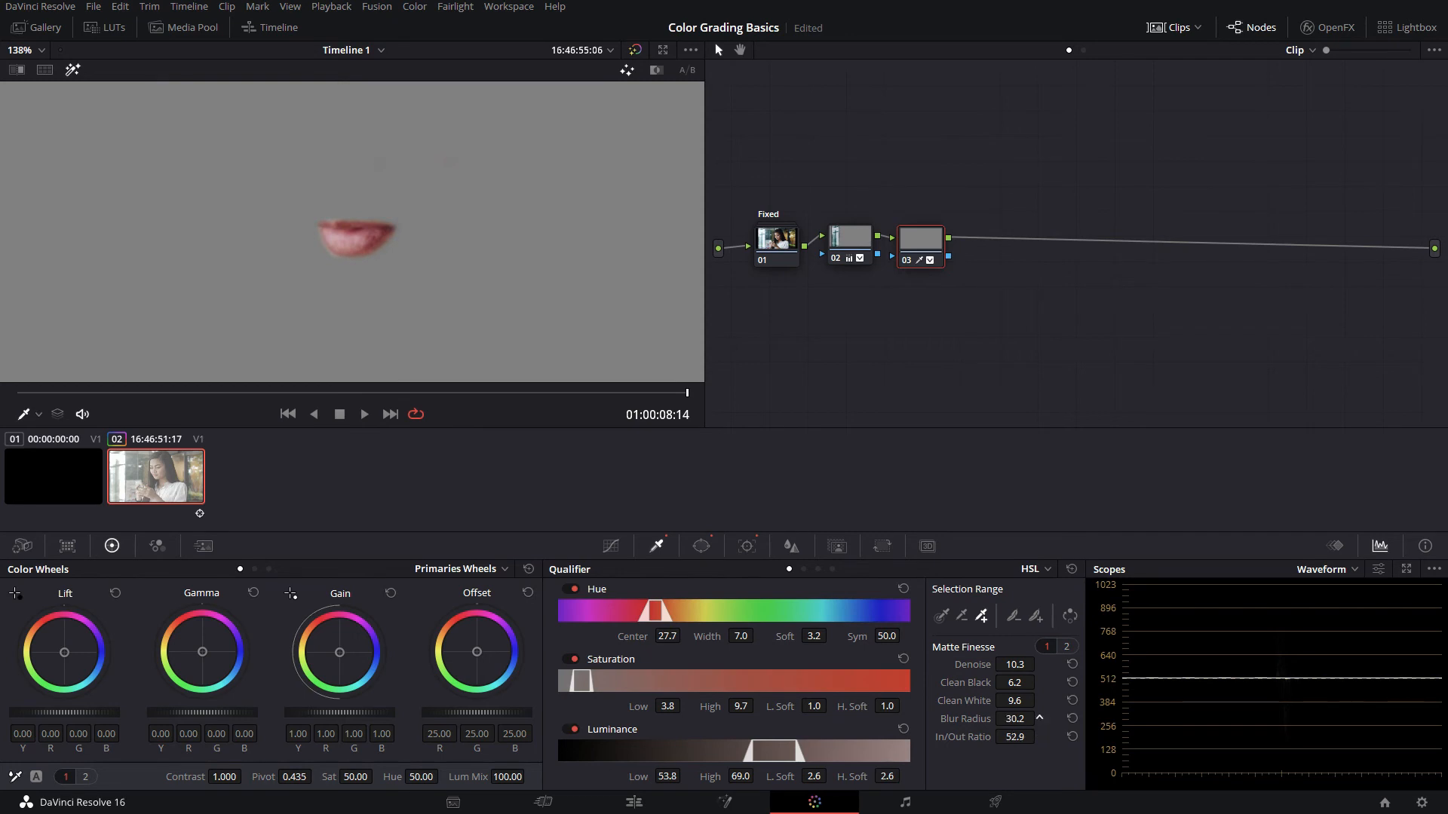
Step: Move the circle window so it is centered on the lips, and check the lip key at an earlier frame
{"action": "left_click", "coordinate": [699, 546]}
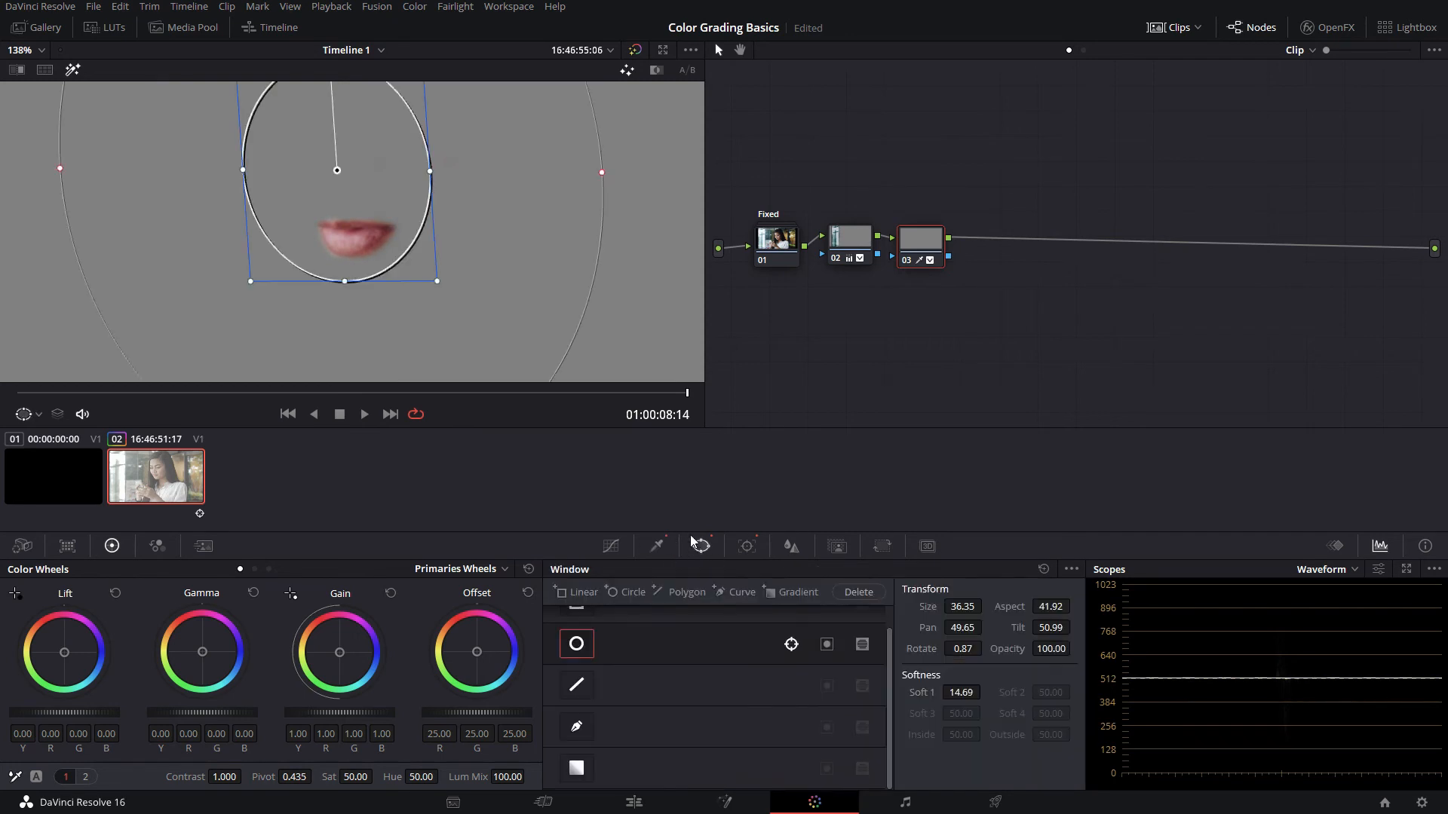
{"action": "scroll", "coordinate": [282, 154], "scroll_direction": "down", "scroll_amount": 2}
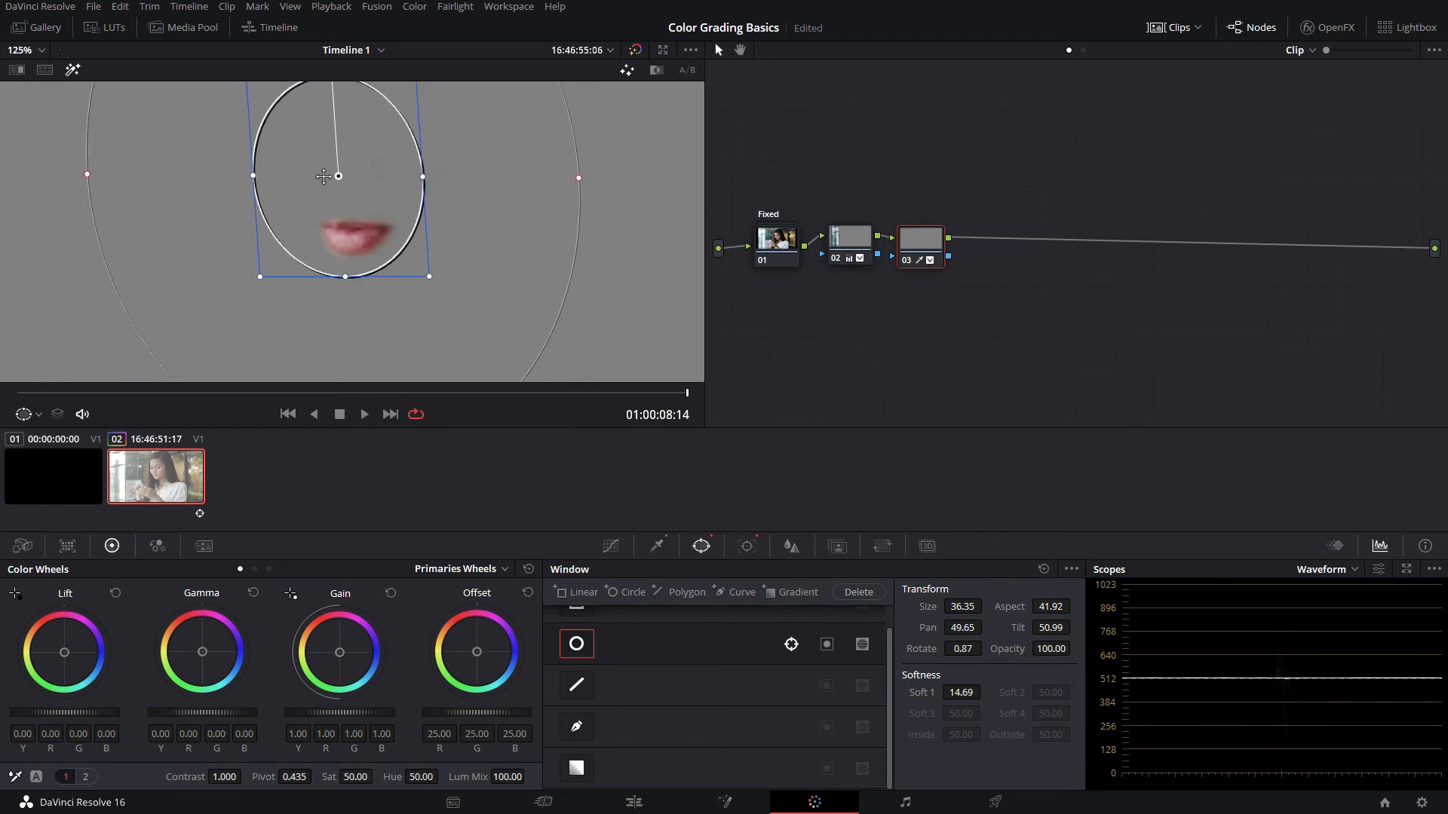
{"action": "left_click_drag", "start_coordinate": [337, 179], "coordinate": [349, 230]}
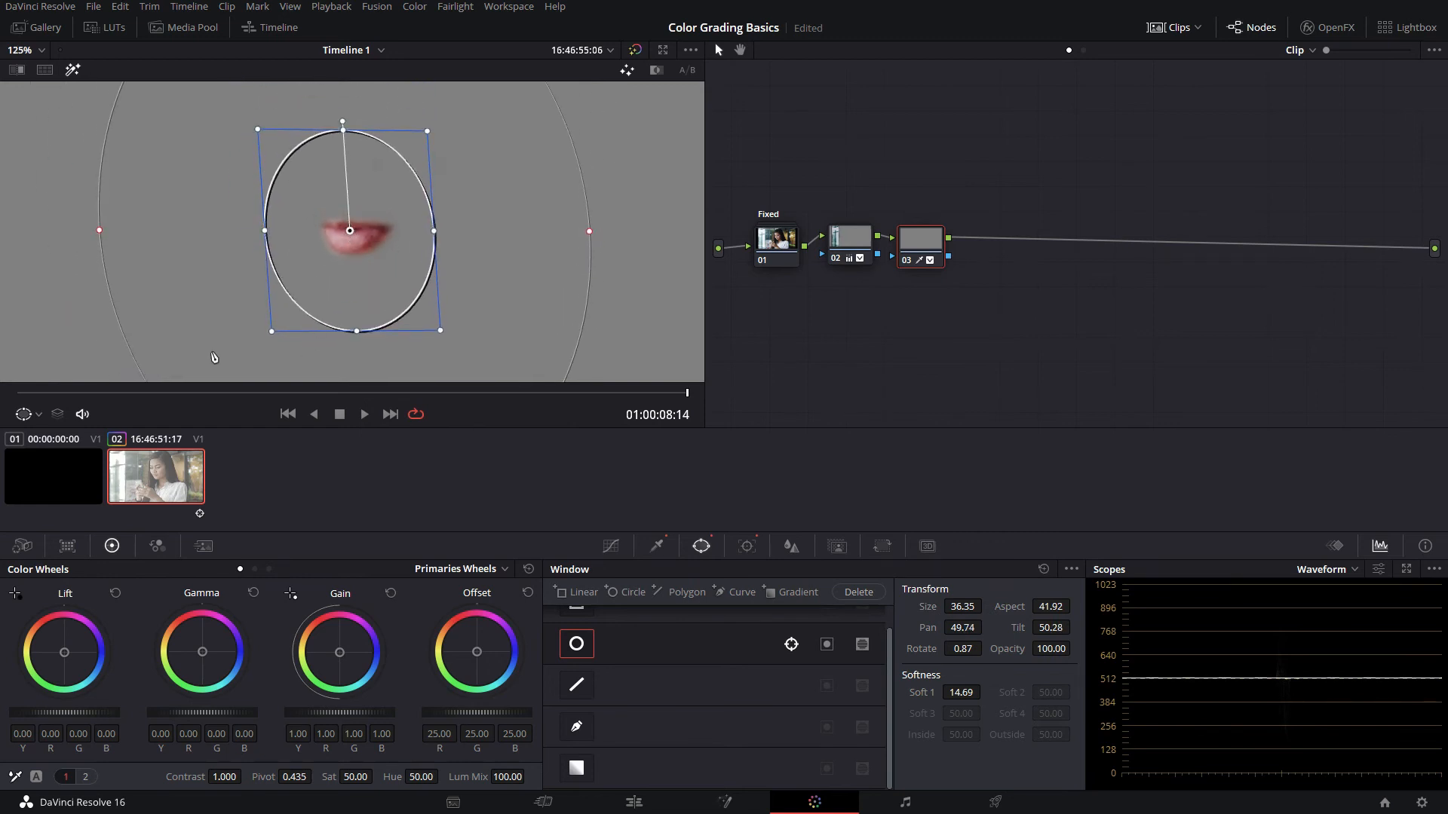
{"action": "left_click_drag", "start_coordinate": [682, 393], "coordinate": [601, 393]}
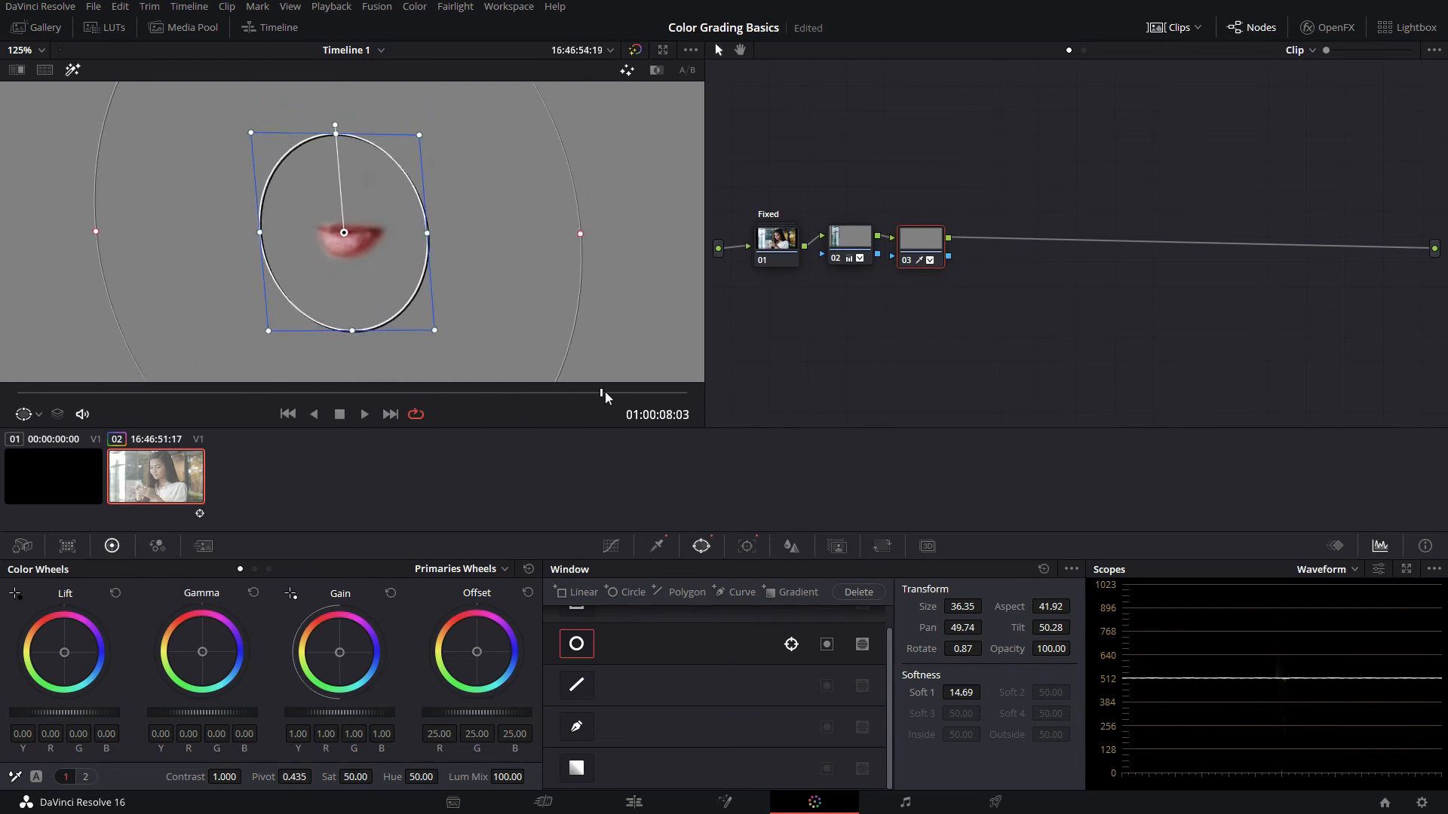
{"action": "left_click", "coordinate": [657, 546]}
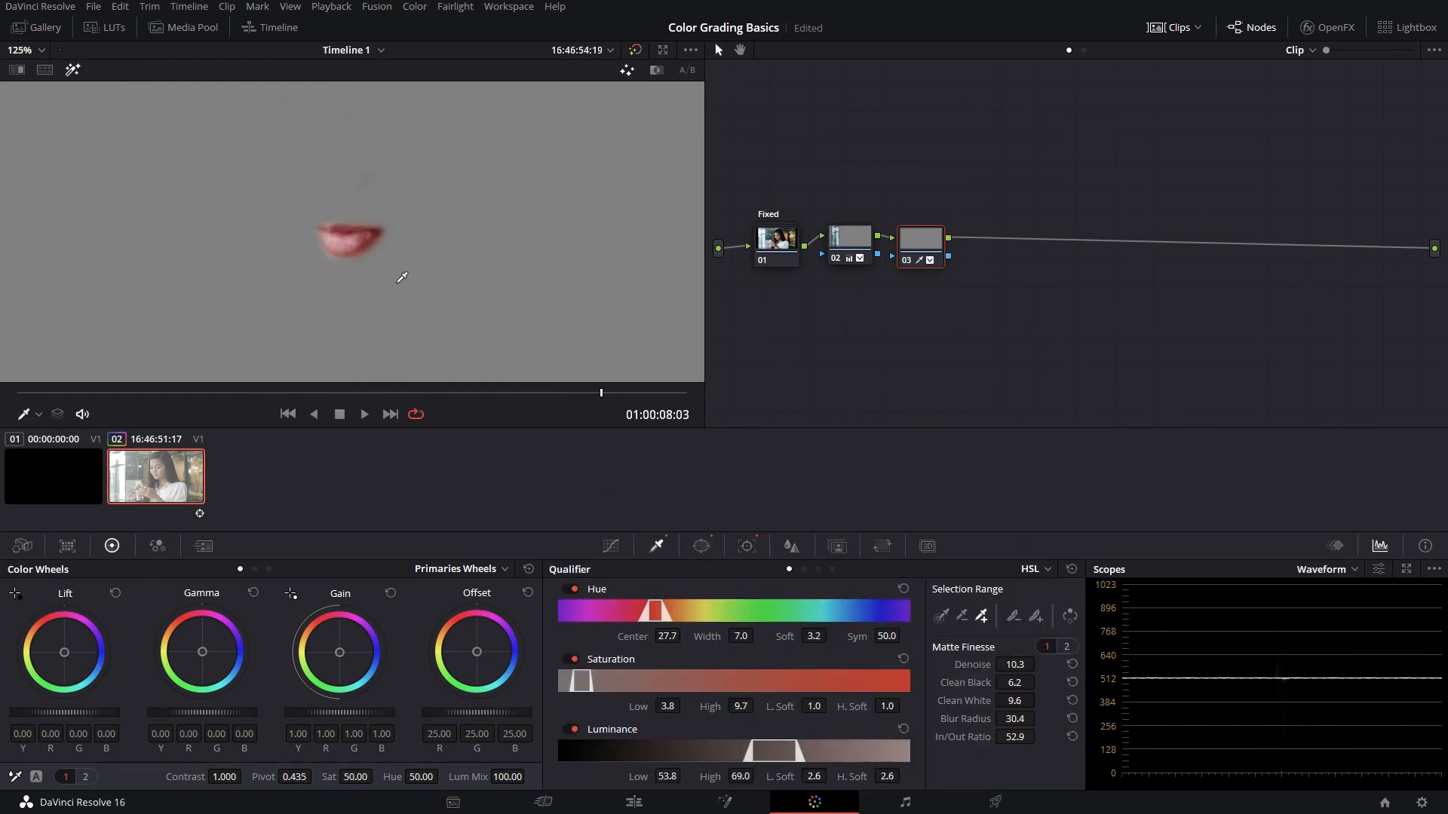
{"action": "scroll", "coordinate": [340, 209], "scroll_direction": "down", "scroll_amount": 2}
{"action": "scroll", "coordinate": [340, 210], "scroll_direction": "up", "scroll_amount": 3}
Step: Switch the scopes display from Waveform to Vectorscope
{"action": "left_click", "coordinate": [1325, 570]}
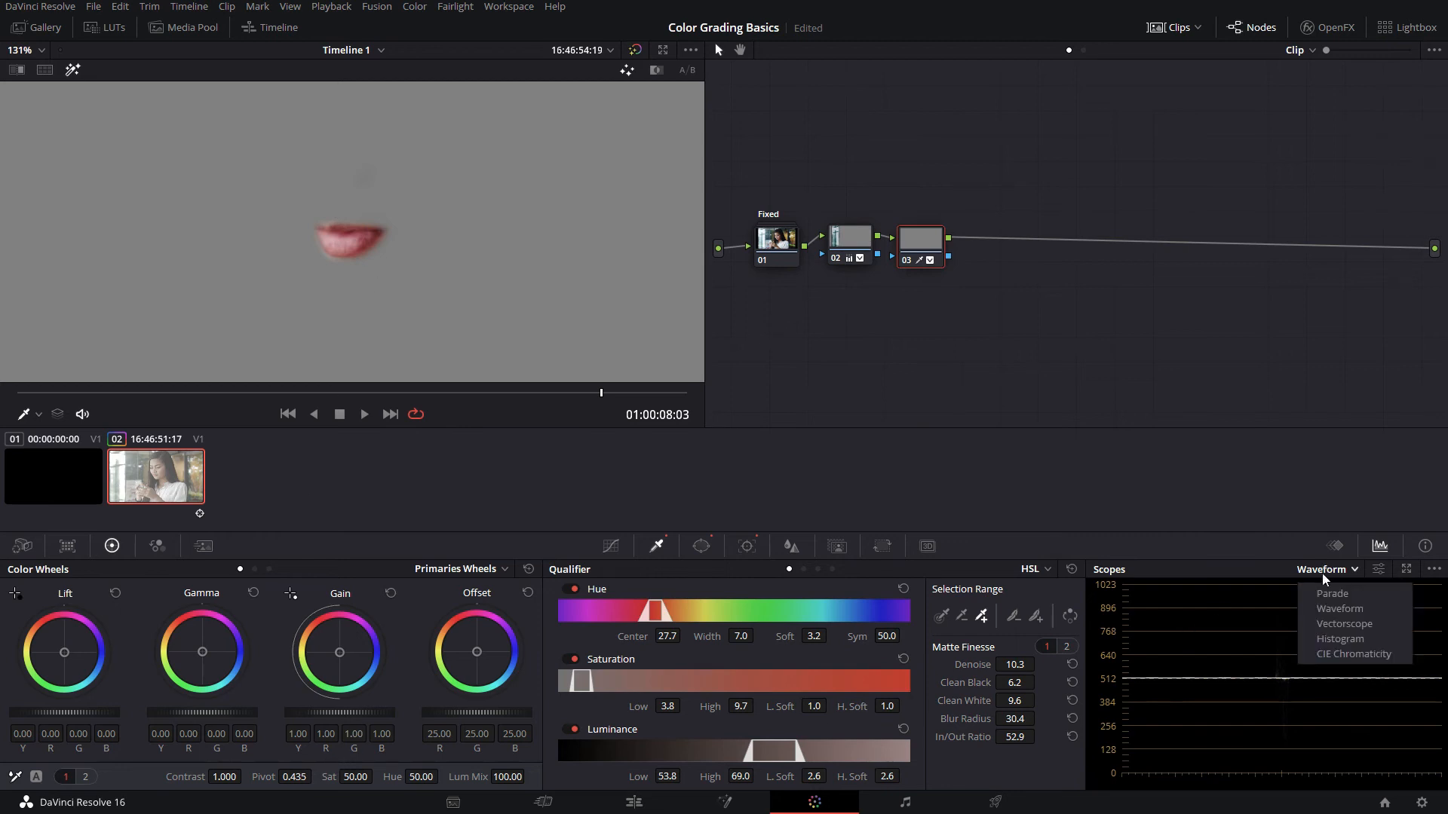
{"action": "left_click", "coordinate": [1338, 611]}
{"action": "left_click", "coordinate": [1329, 570]}
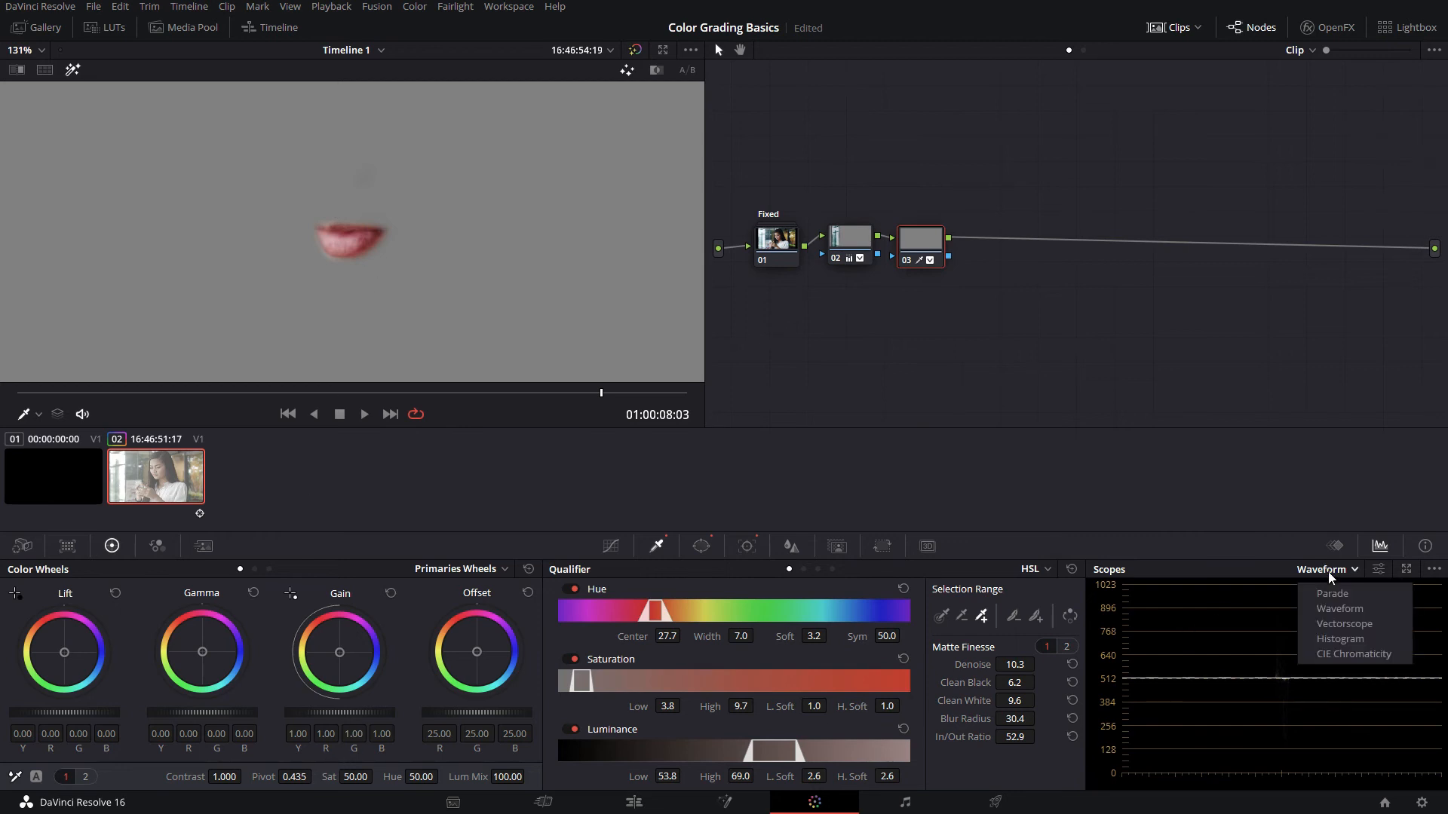
{"action": "left_click", "coordinate": [1335, 624]}
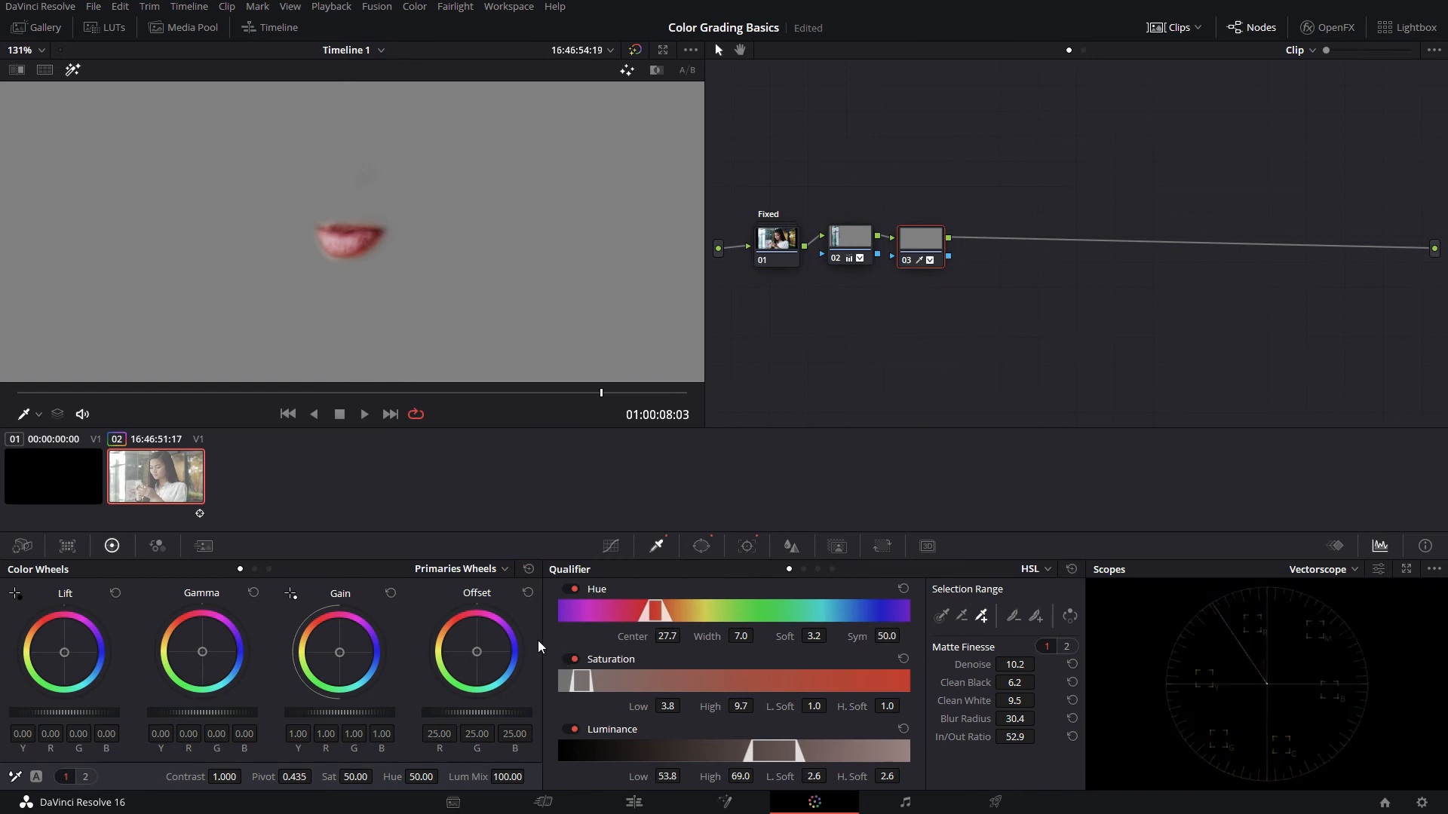
Step: Set the lips' saturation to 84.40 and hue to 51.40 on node 03, turn off the highlight and fit the image to the viewer
{"action": "scroll", "coordinate": [284, 283], "scroll_direction": "up", "scroll_amount": 2}
{"action": "scroll", "coordinate": [284, 283], "scroll_direction": "down", "scroll_amount": 2}
{"action": "left_click_drag", "start_coordinate": [377, 776], "coordinate": [377, 776]}
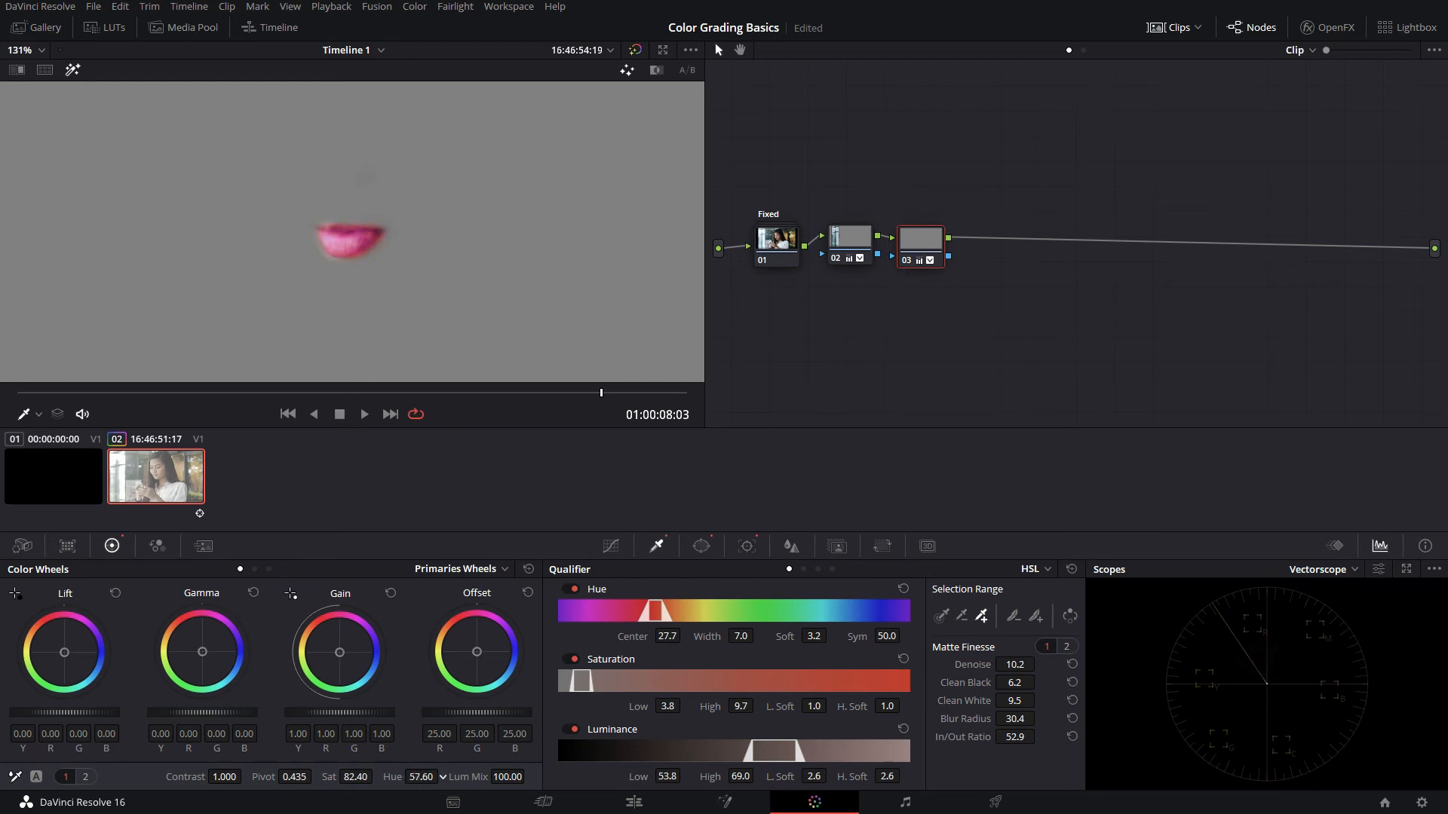
{"action": "key", "text": "shift+h"}
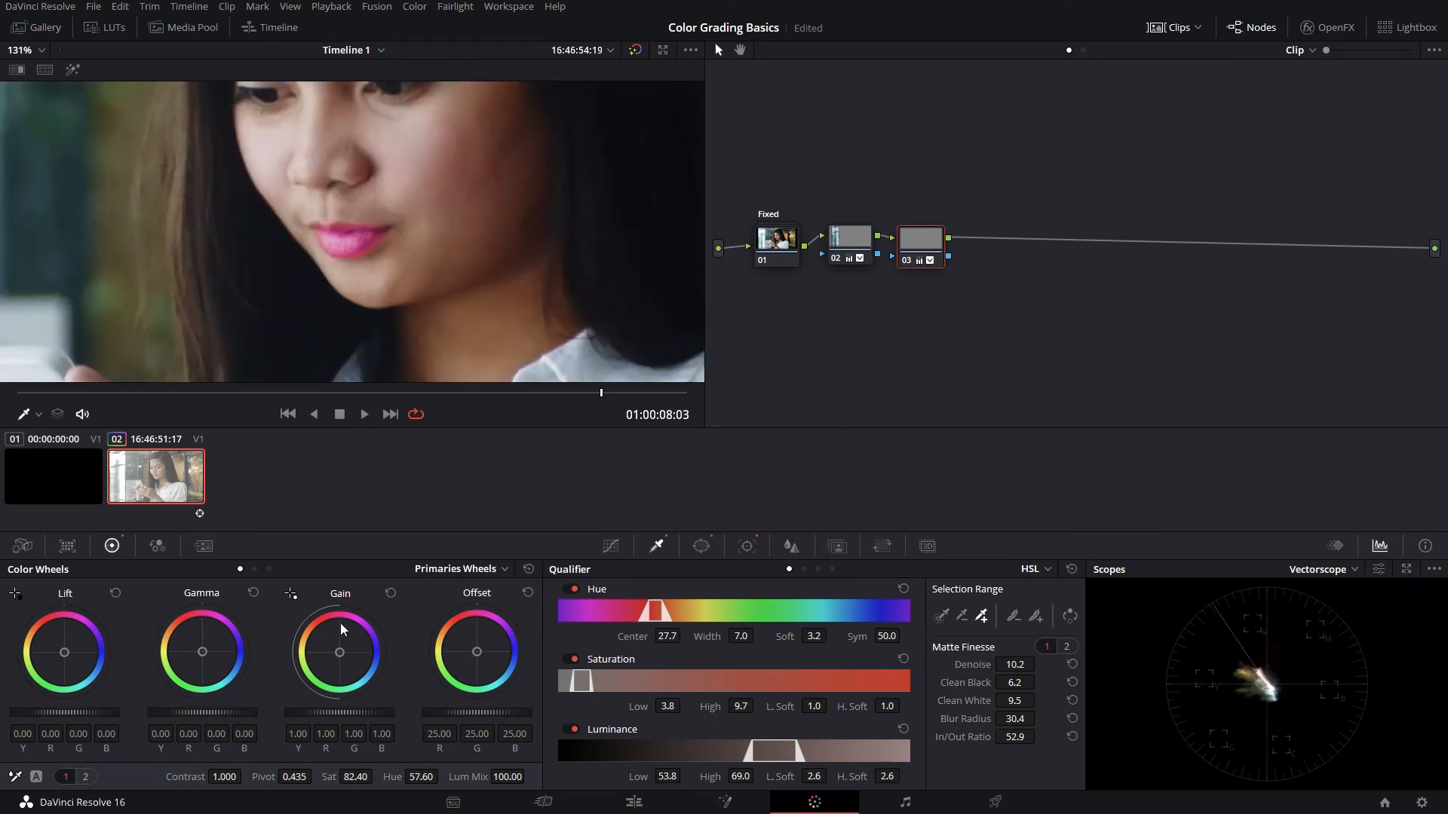
{"action": "scroll", "coordinate": [390, 307], "scroll_direction": "down", "scroll_amount": 2}
{"action": "key", "text": "shift+z"}
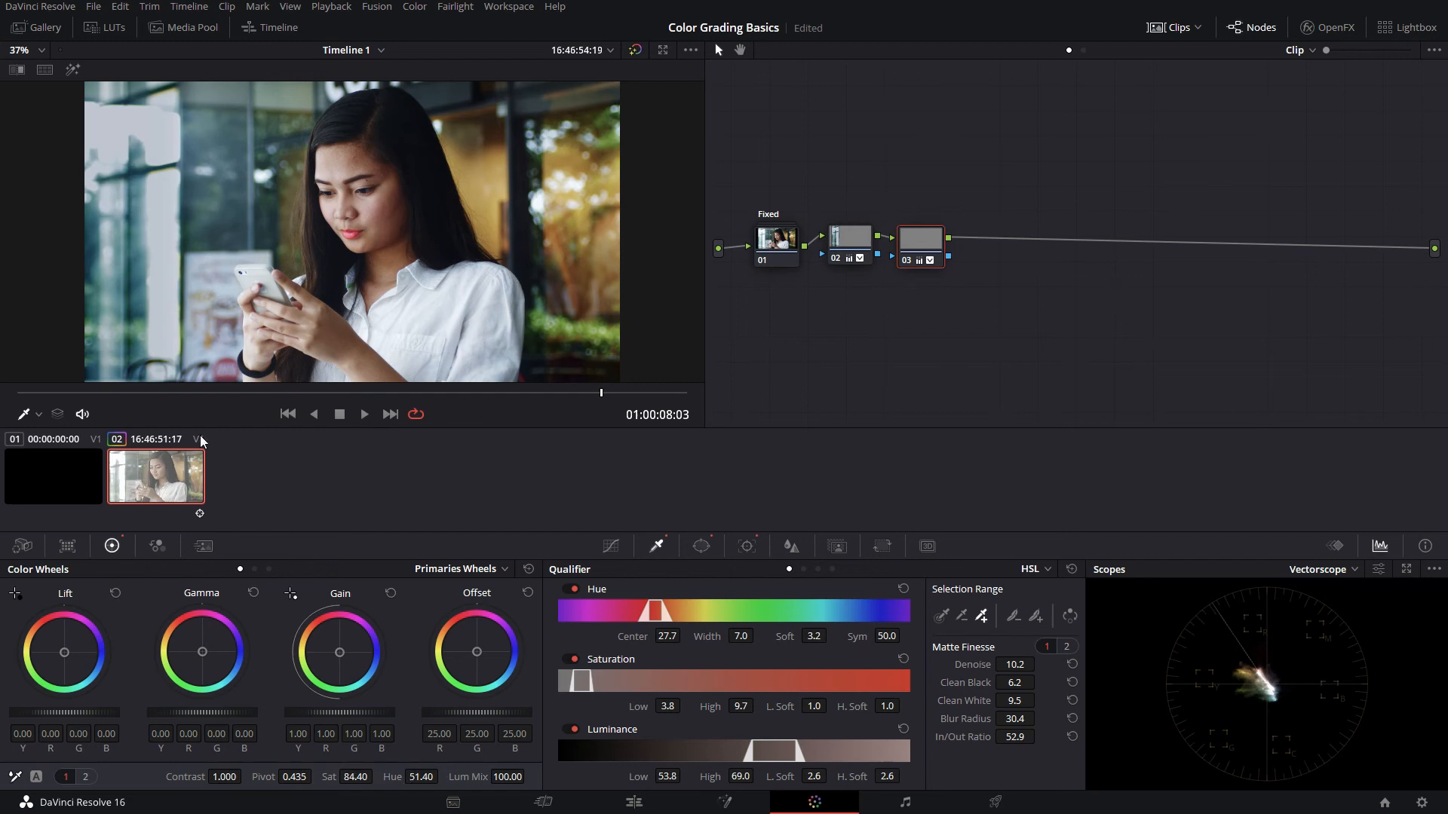
Step: Play the clip from its start and scrub through it to review the recolored lips
{"action": "left_click", "coordinate": [11, 389]}
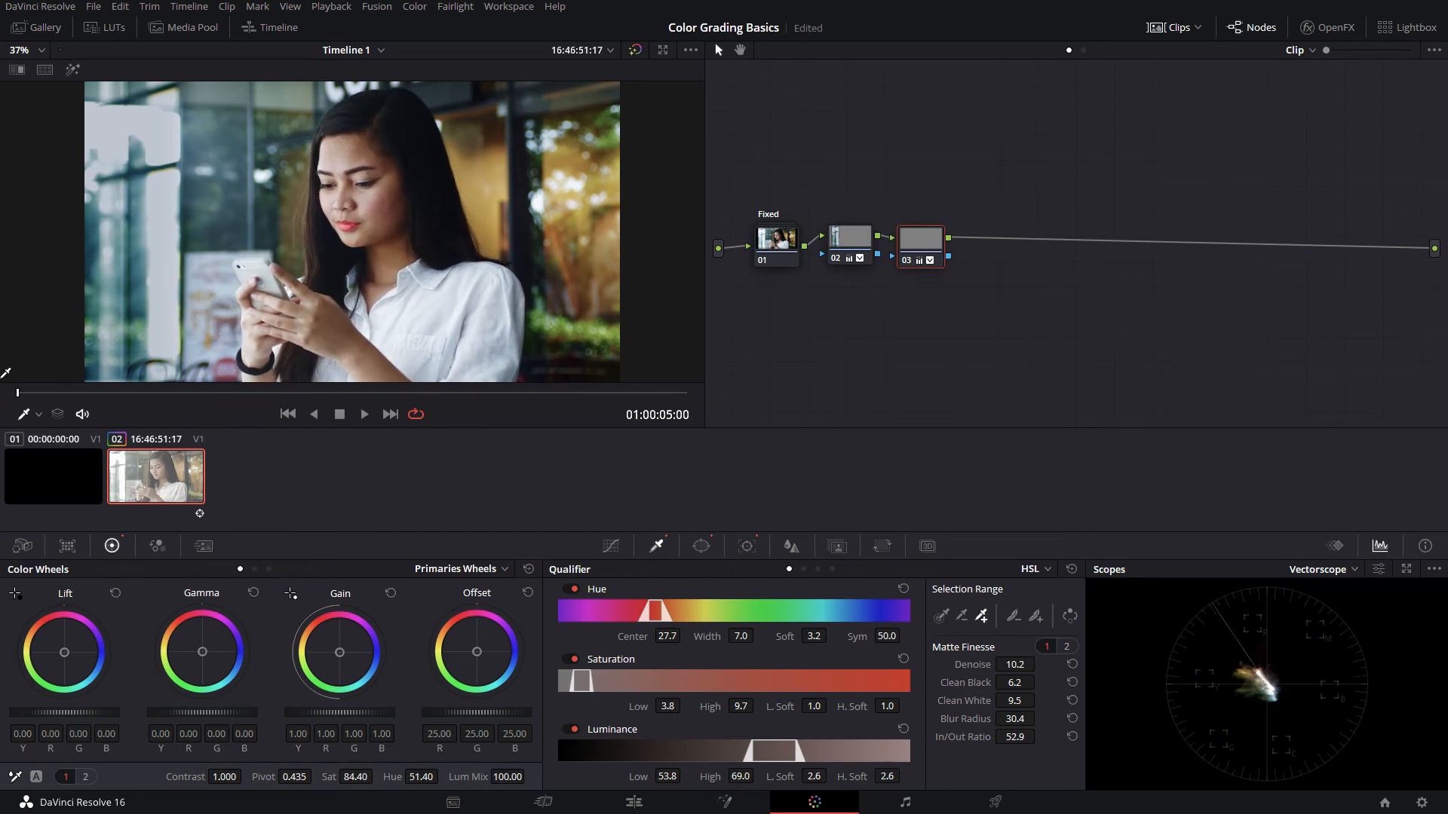
{"action": "key", "text": "space"}
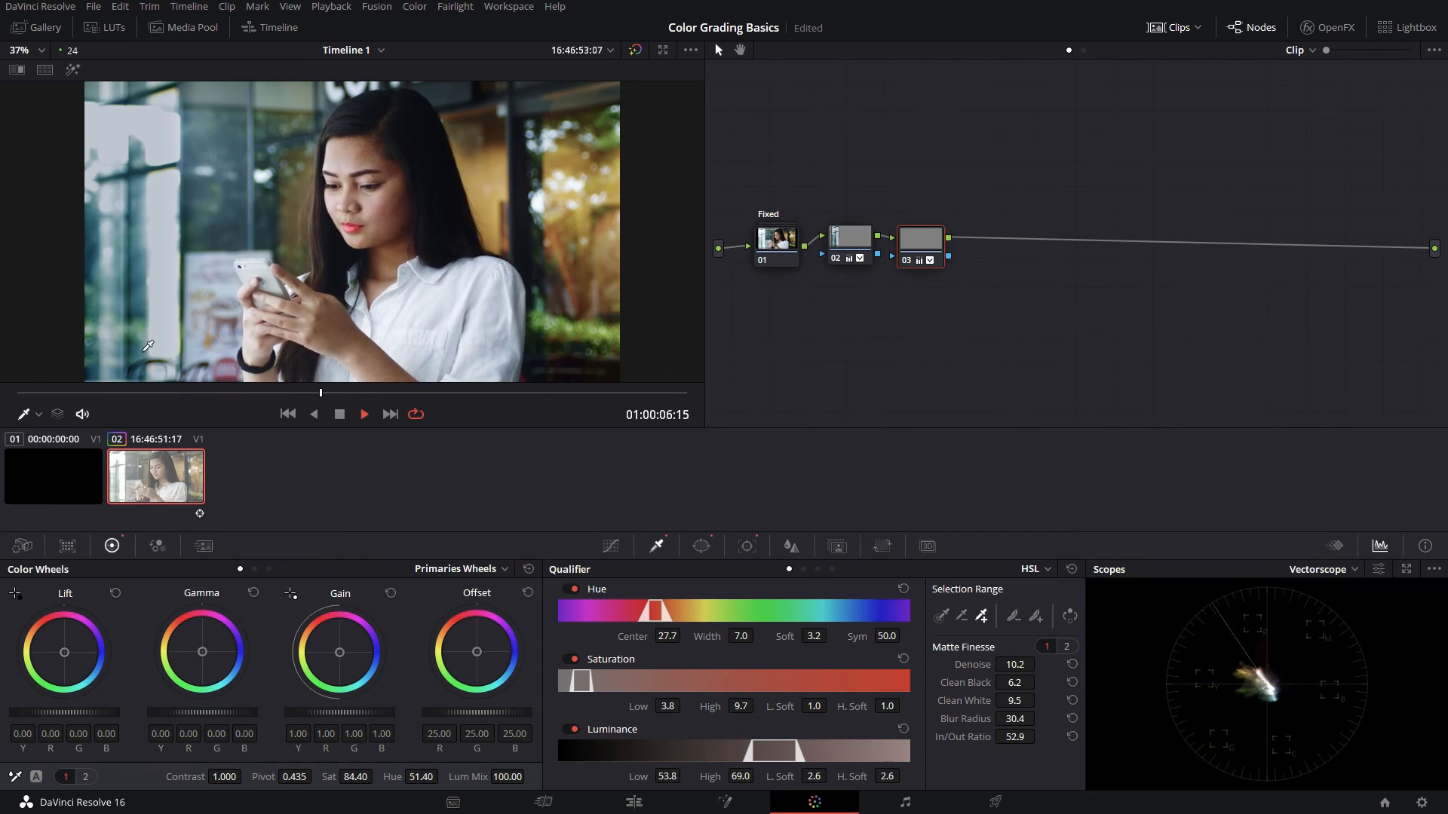
{"action": "key", "text": "space"}
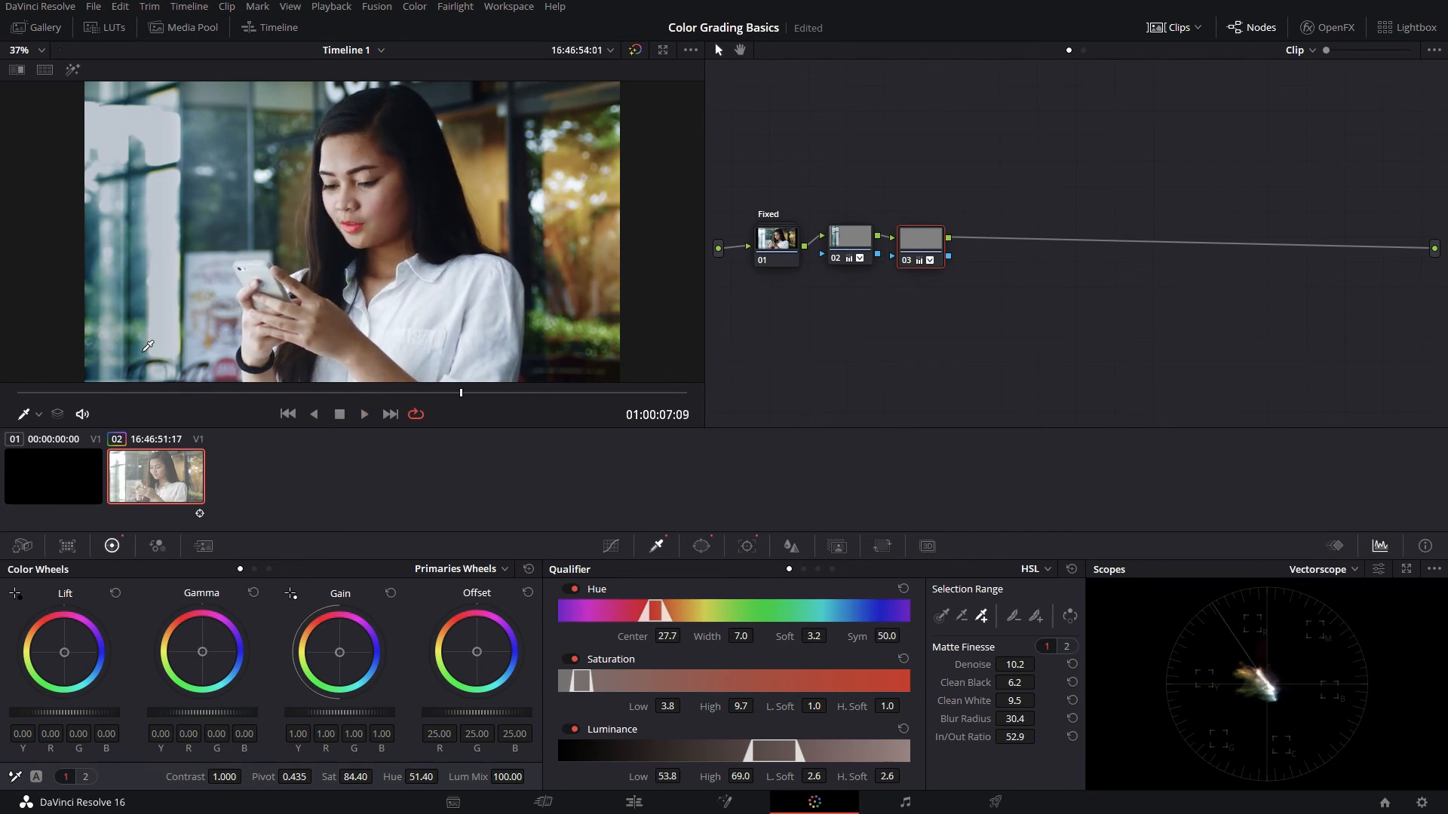
{"action": "left_click", "coordinate": [702, 546]}
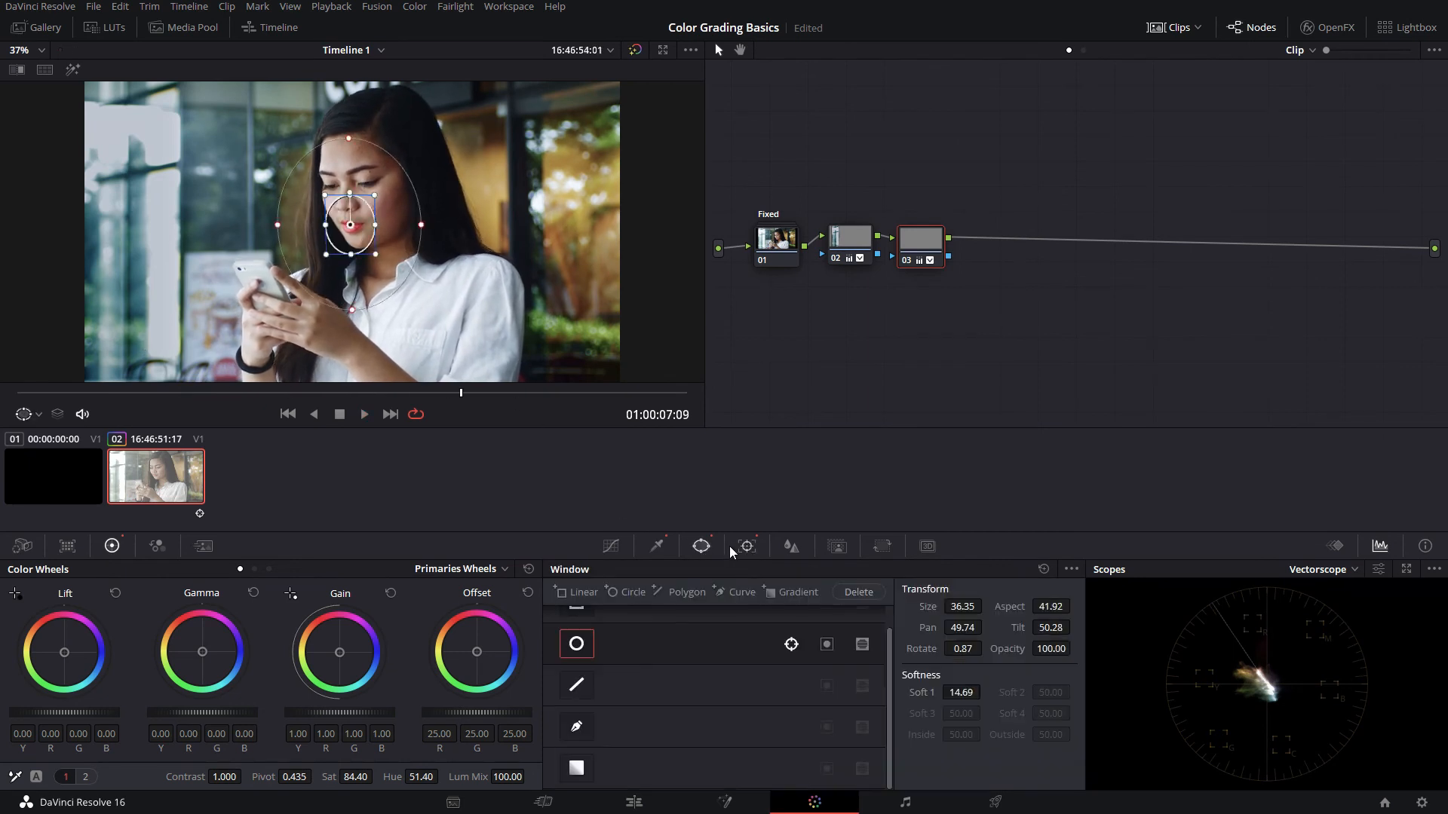
{"action": "left_click", "coordinate": [747, 546]}
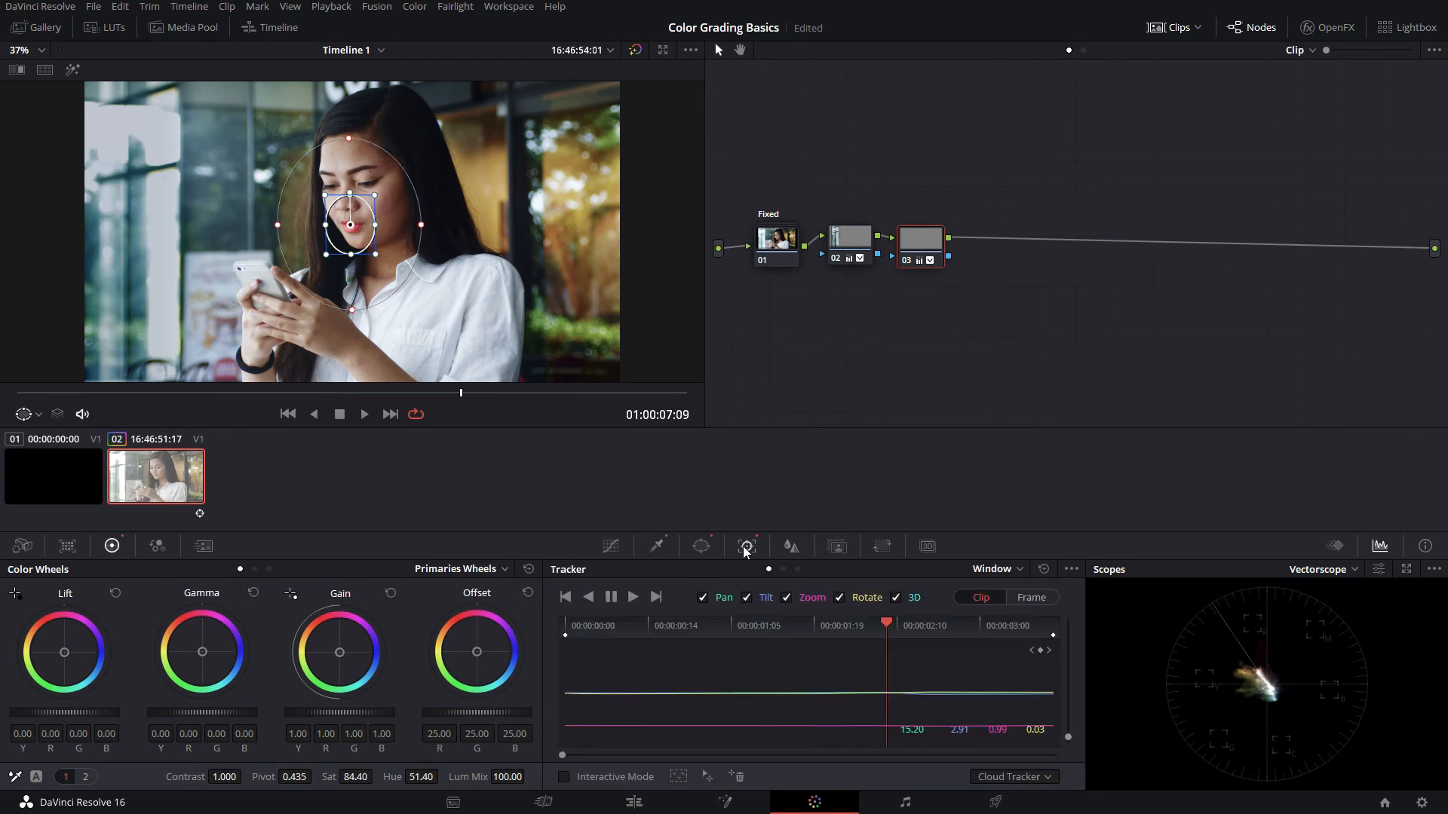
{"action": "left_click", "coordinate": [612, 554]}
{"action": "left_click", "coordinate": [658, 549]}
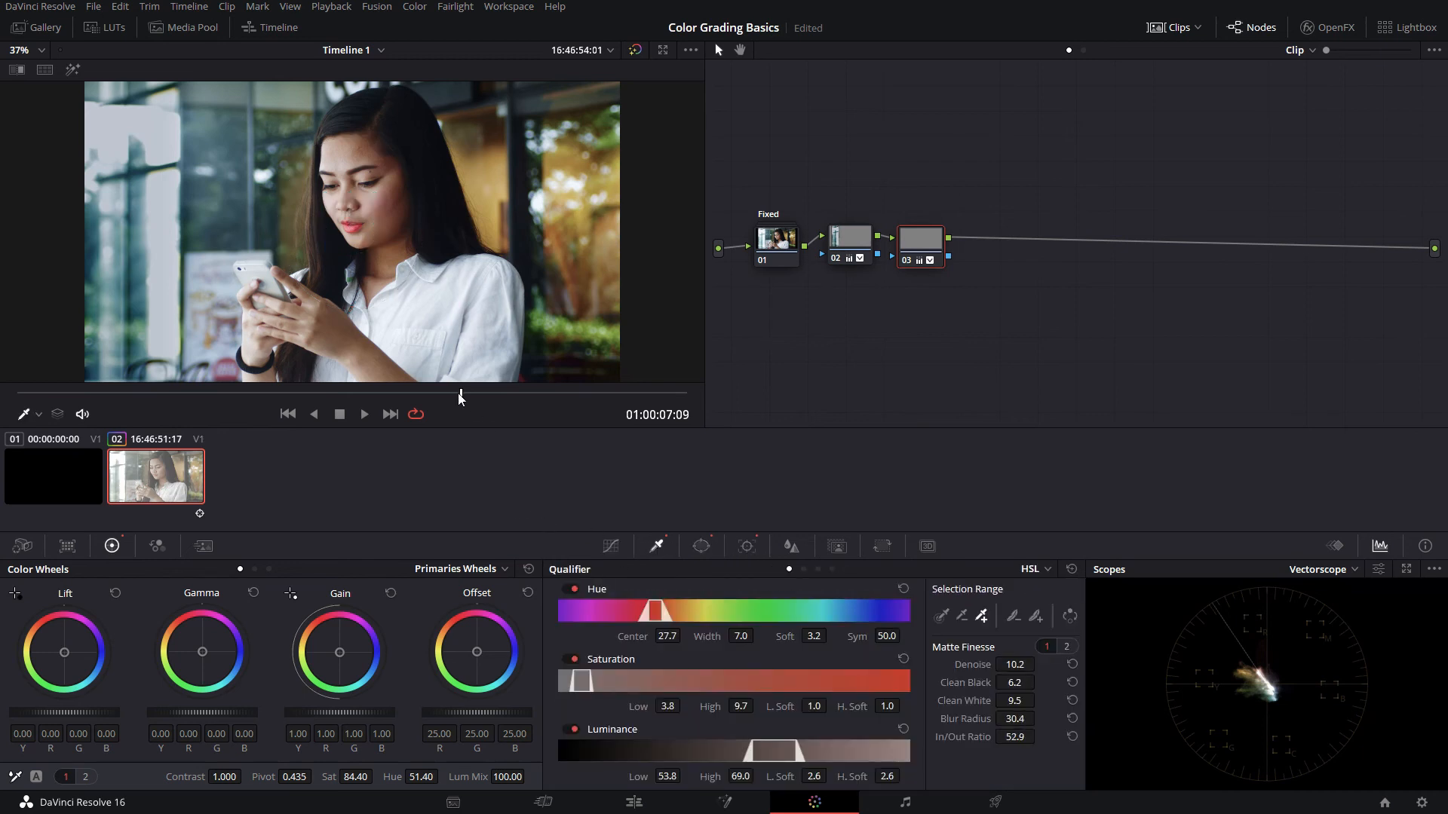
{"action": "left_click_drag", "start_coordinate": [459, 395], "coordinate": [308, 383]}
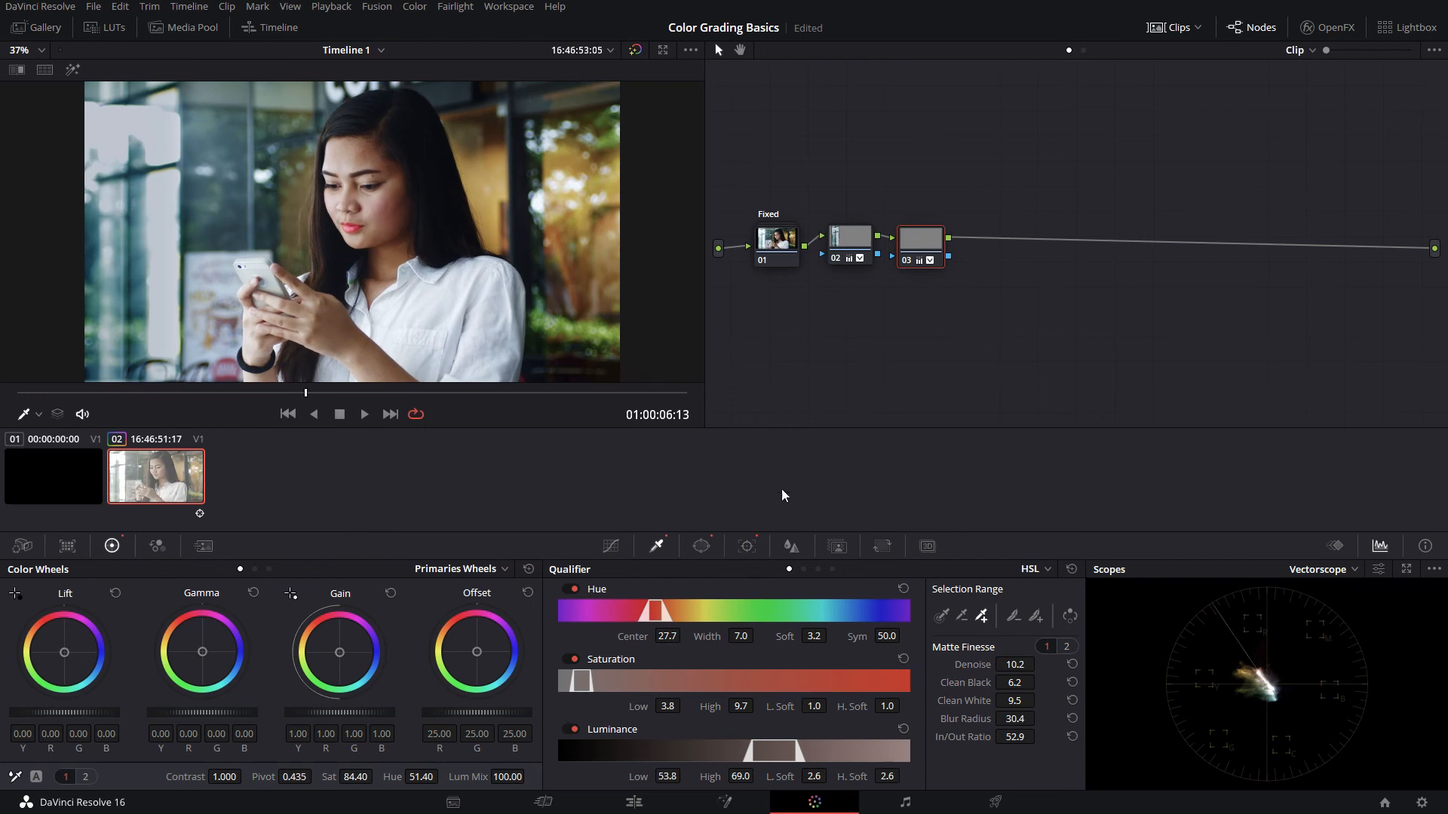
Step: Compare the highlighted lip key with the circle window disabled and enabled, leaving both the highlight and the window on
{"action": "left_click", "coordinate": [701, 548]}
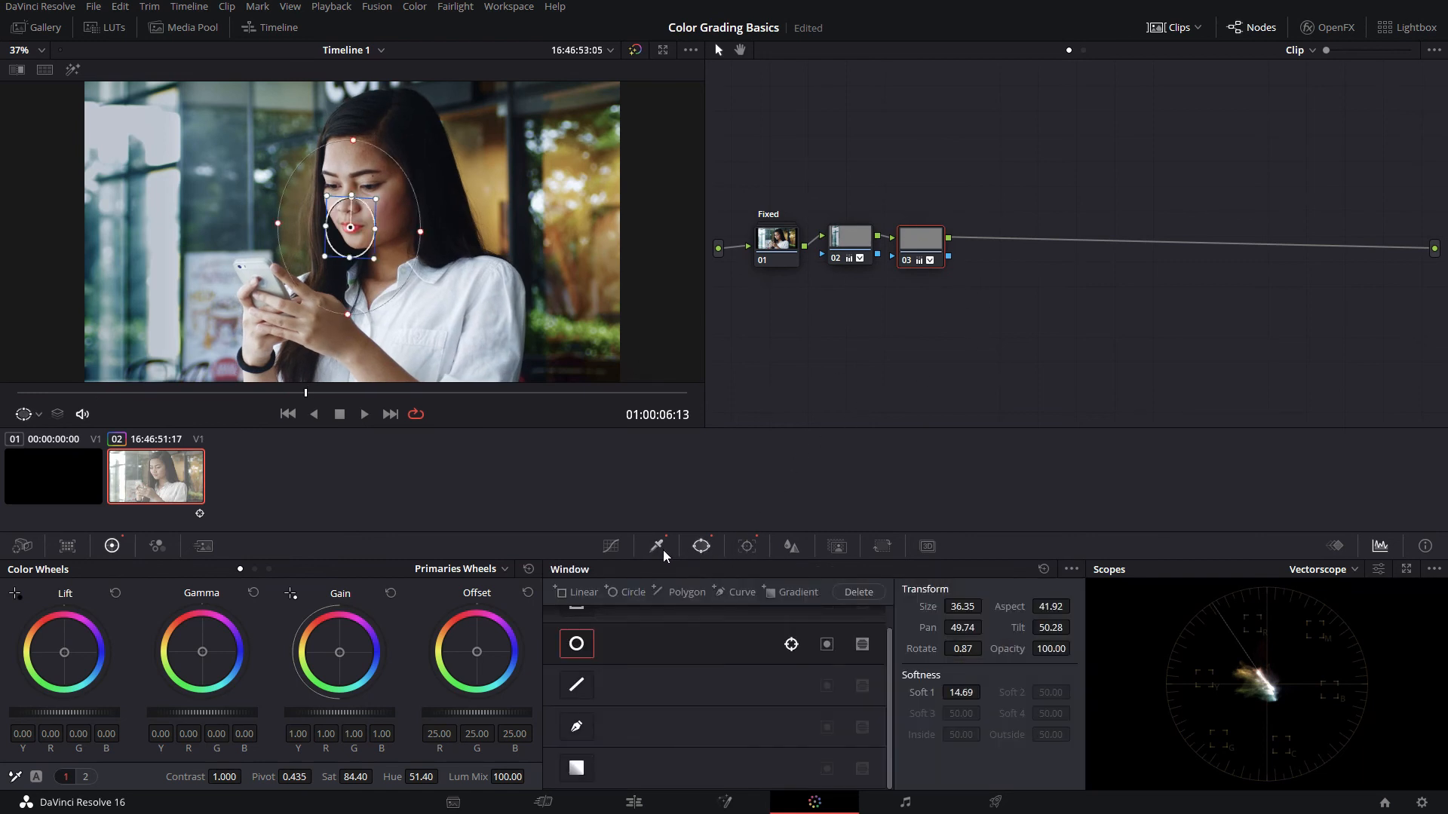
{"action": "left_click", "coordinate": [661, 550]}
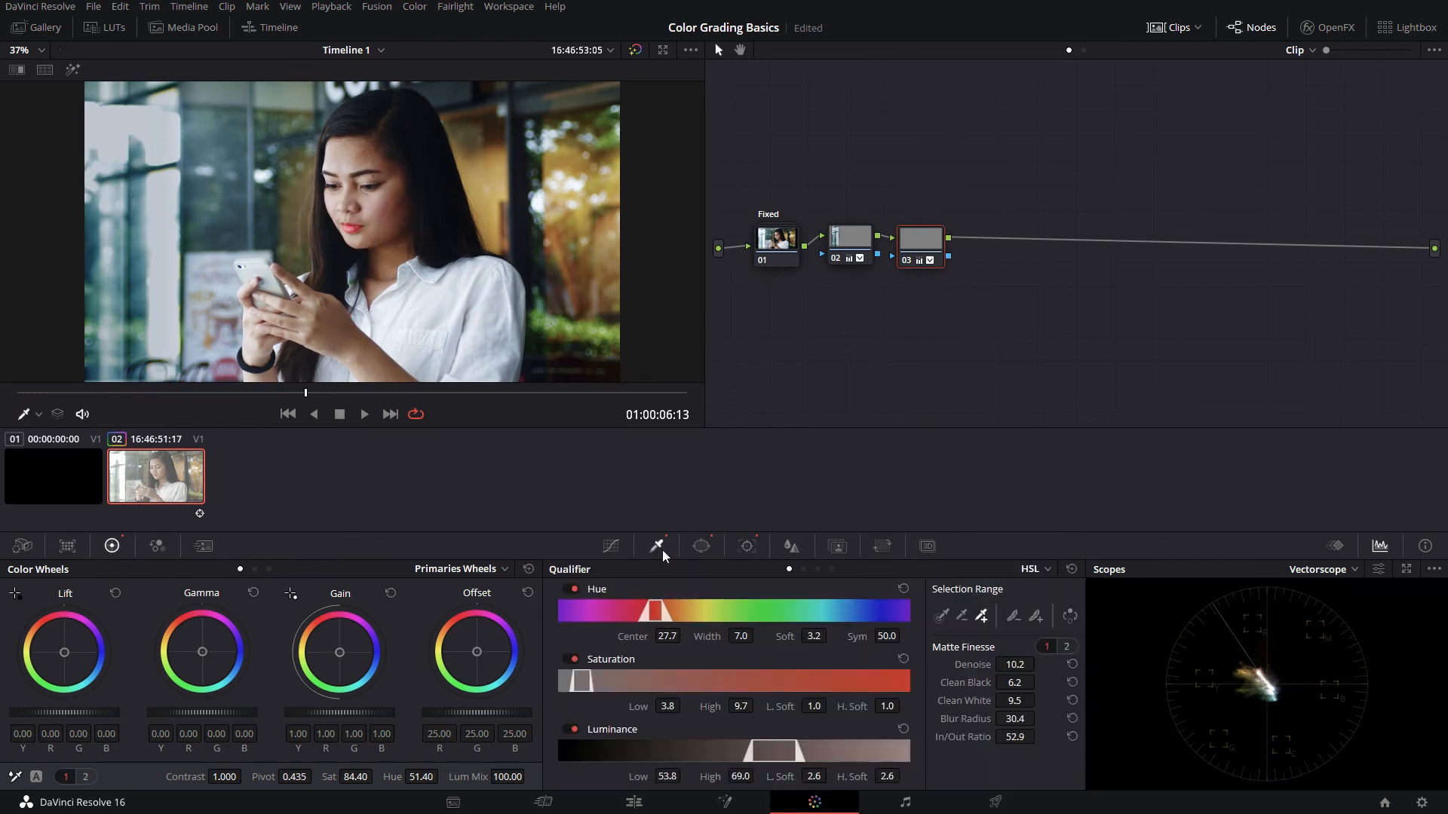
{"action": "left_click", "coordinate": [701, 548]}
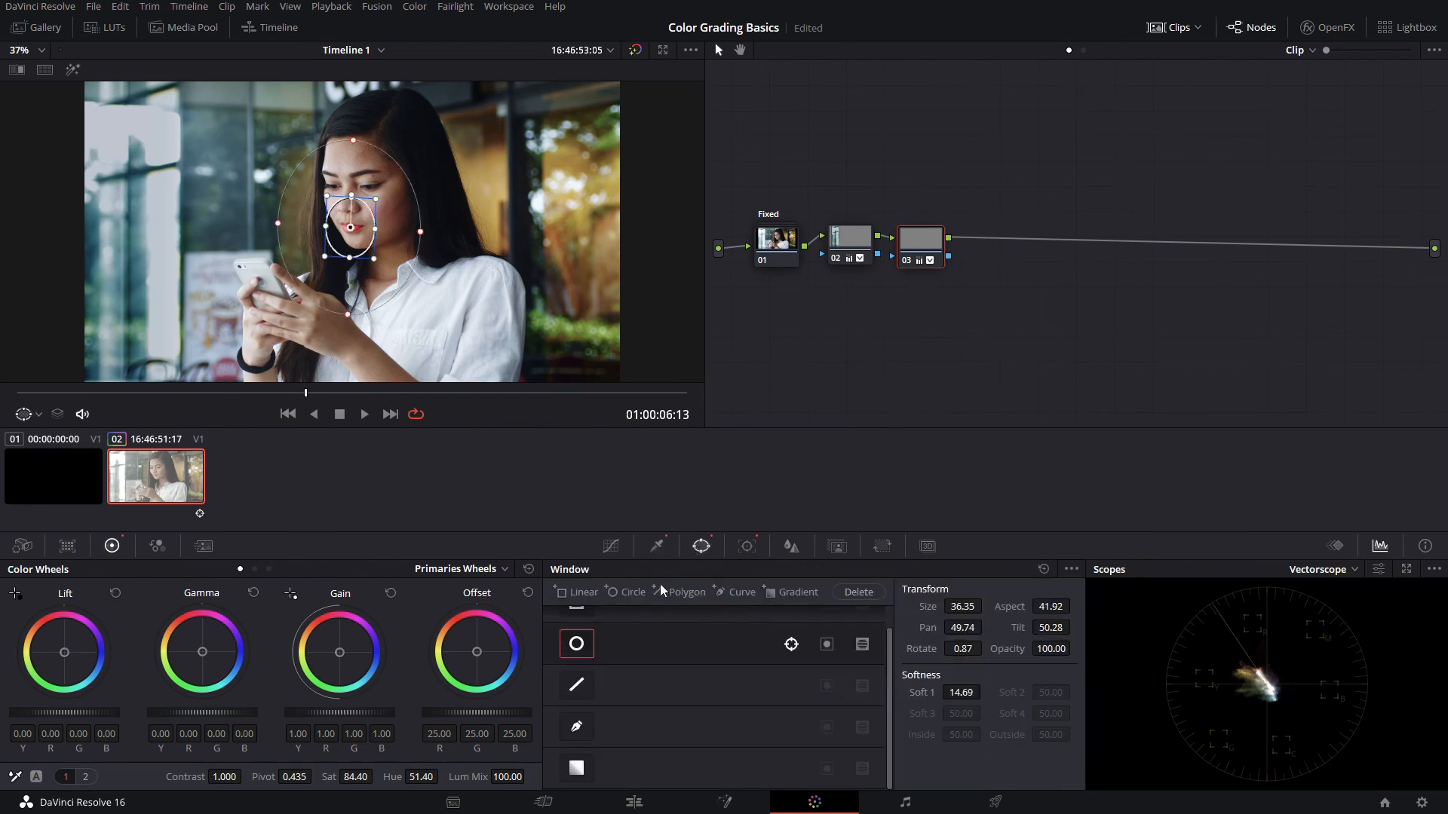
{"action": "left_click", "coordinate": [573, 650]}
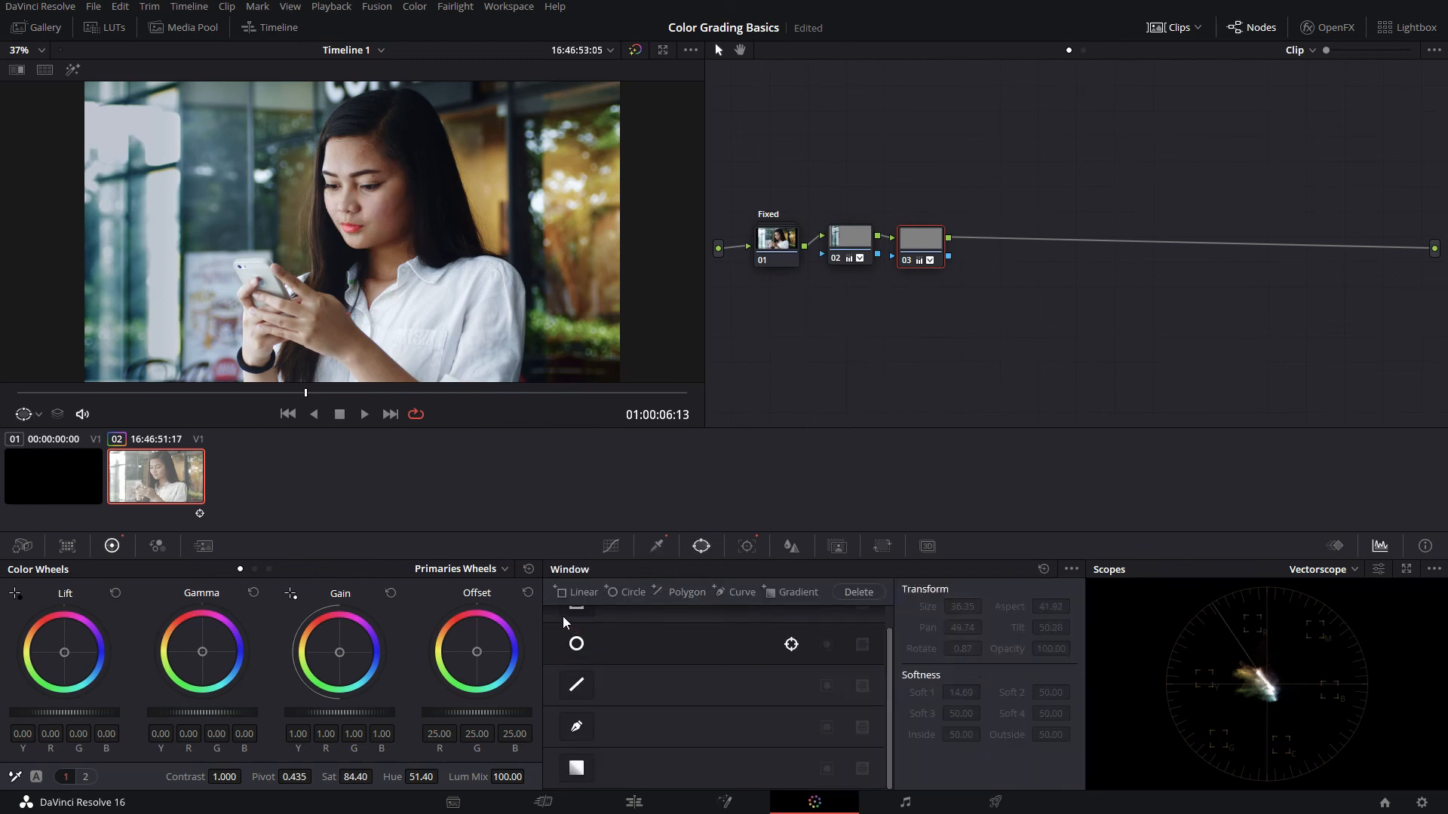
{"action": "key", "text": "shift+h"}
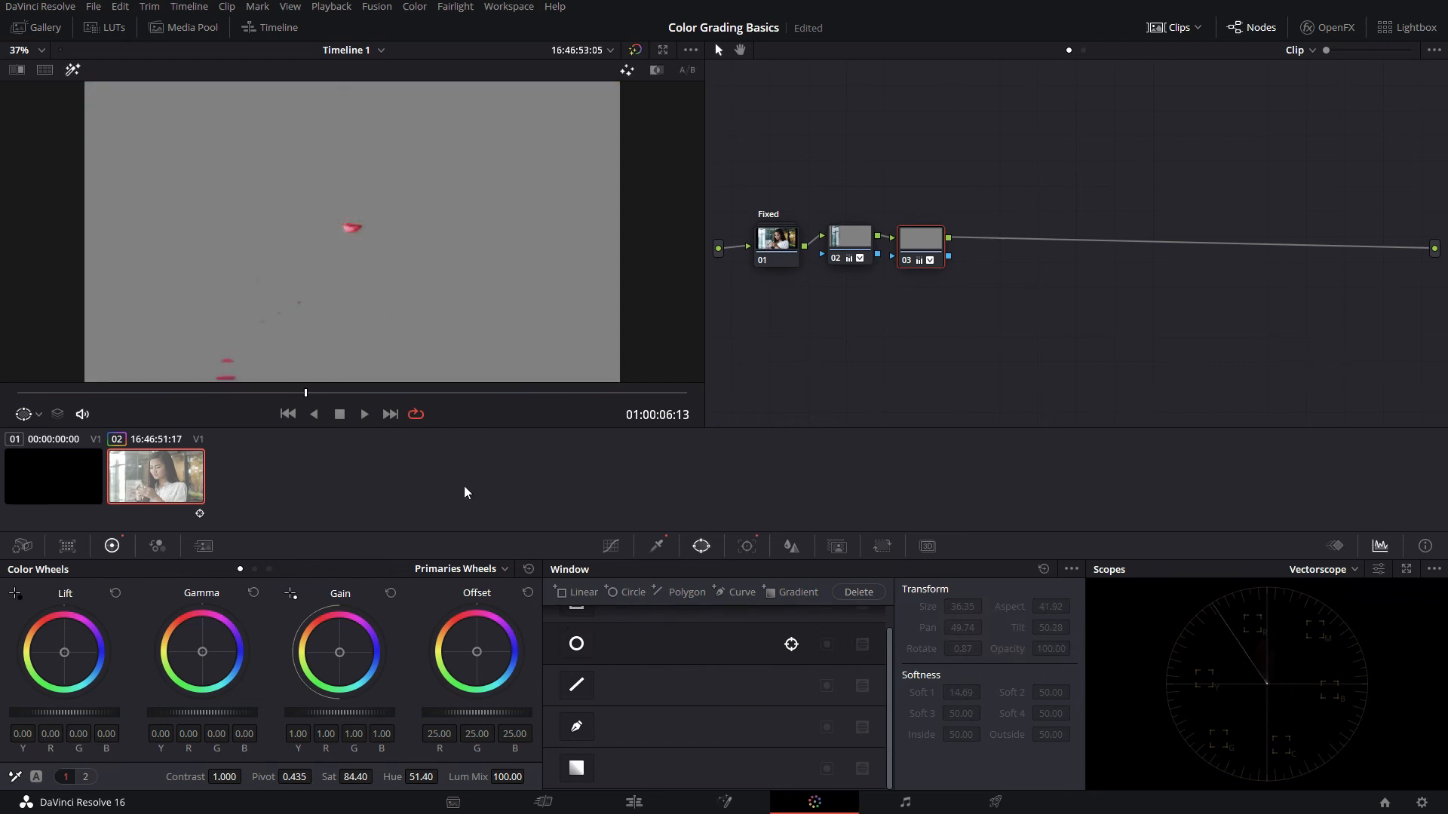
{"action": "left_click", "coordinate": [587, 649]}
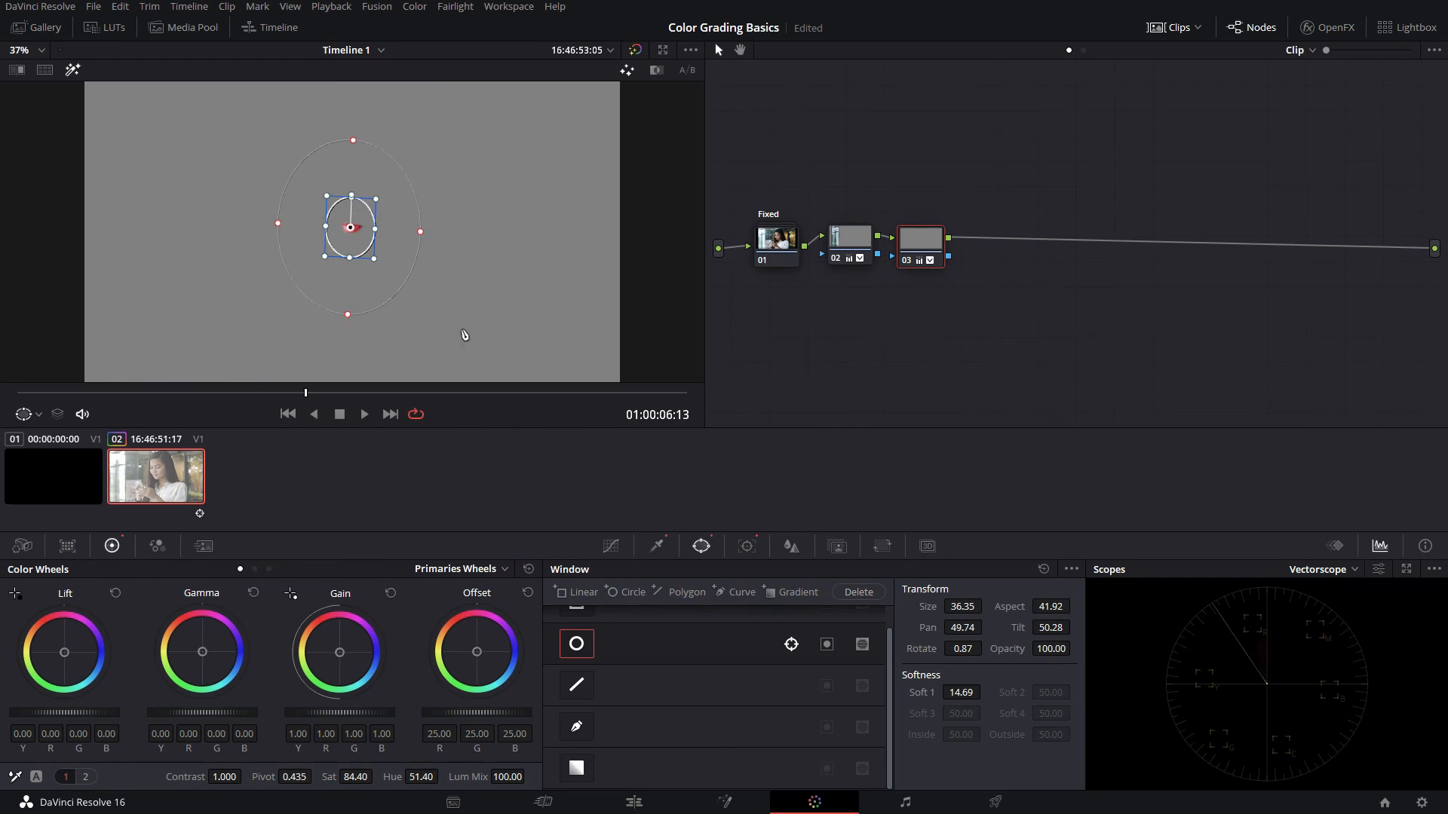
Step: Shrink the circle window closer around the lips and turn off the highlight
{"action": "scroll", "coordinate": [350, 225], "scroll_direction": "up", "scroll_amount": 4}
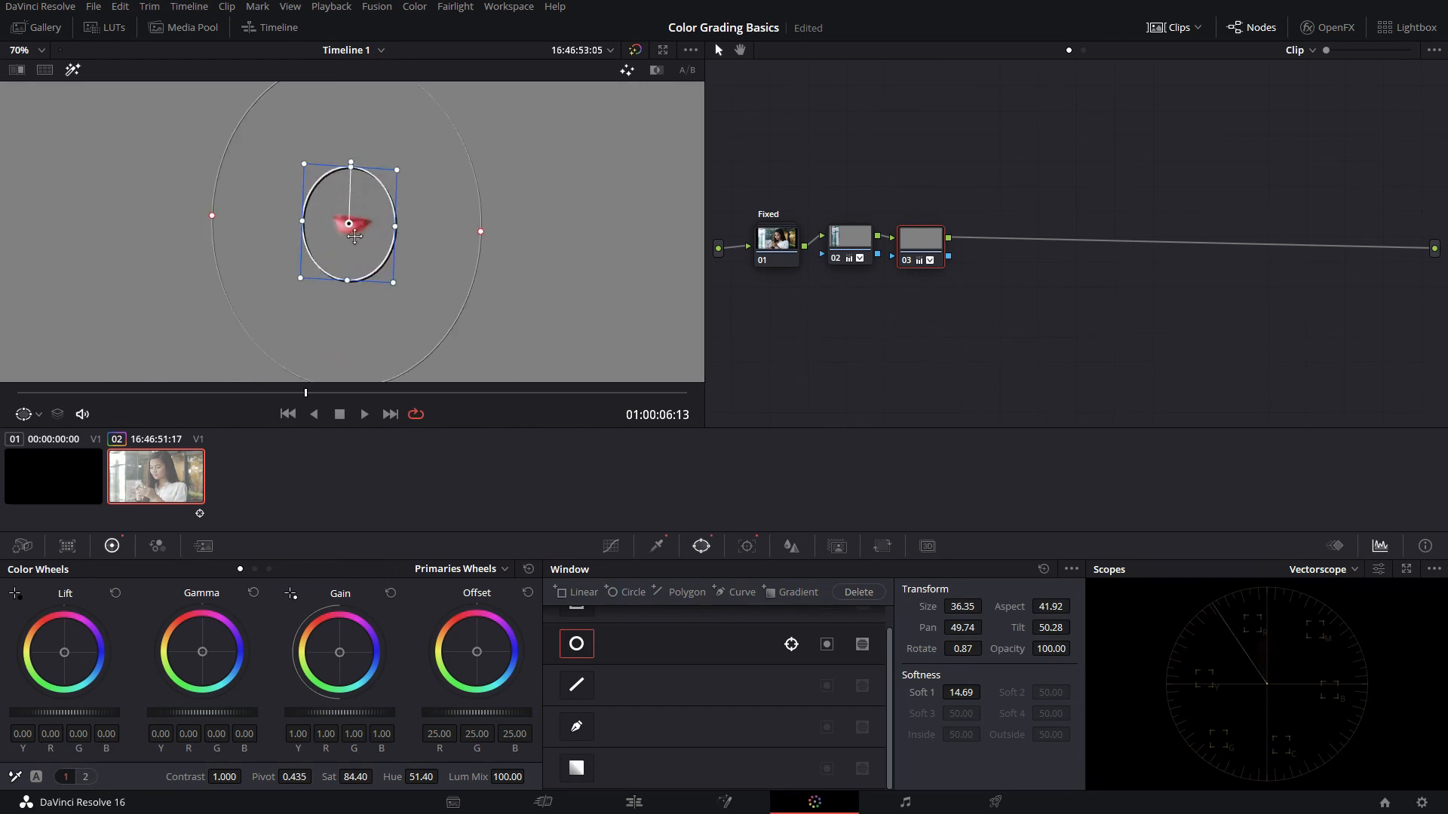
{"action": "left_click_drag", "start_coordinate": [316, 282], "coordinate": [320, 261]}
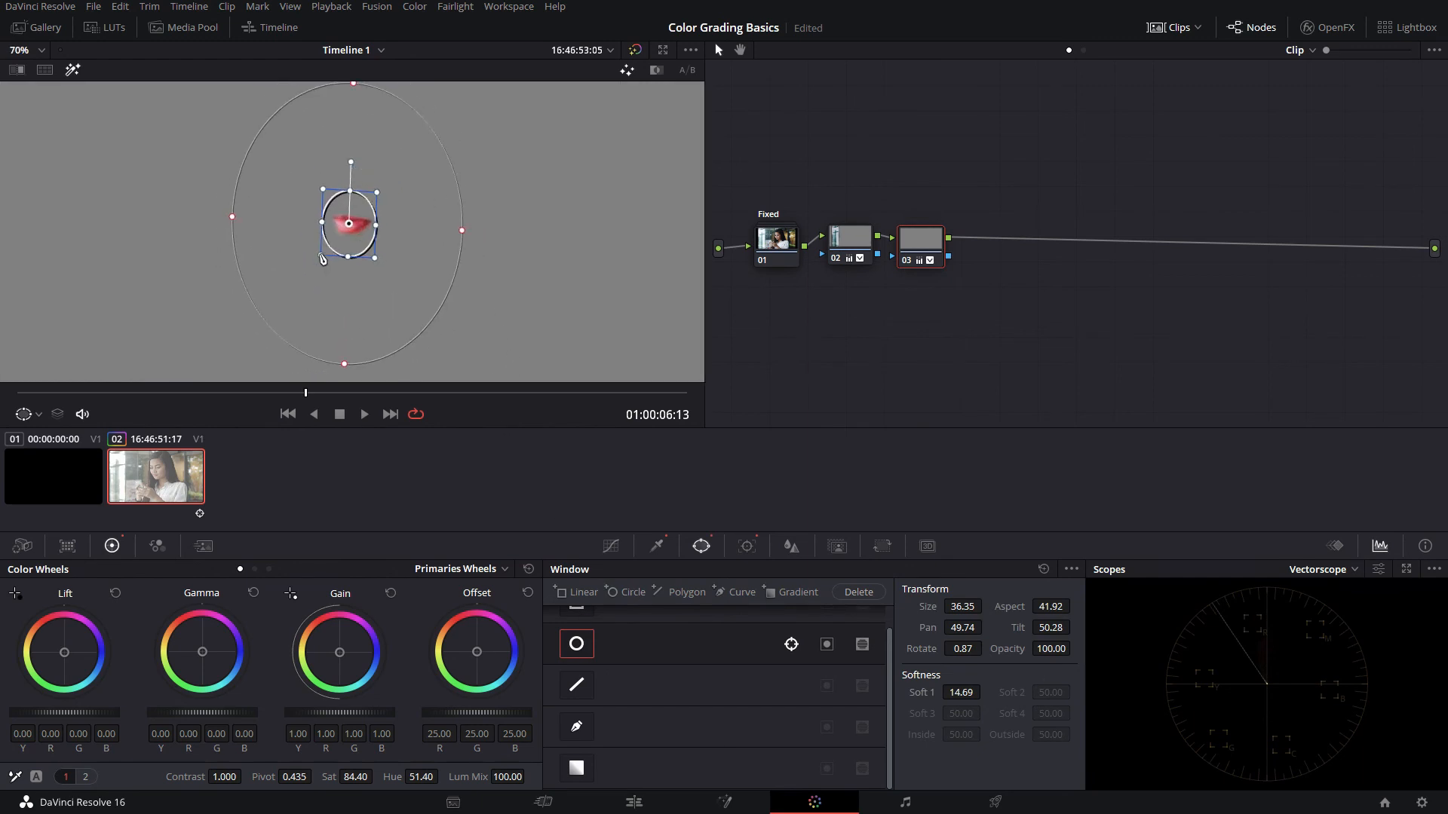
{"action": "left_click", "coordinate": [746, 546]}
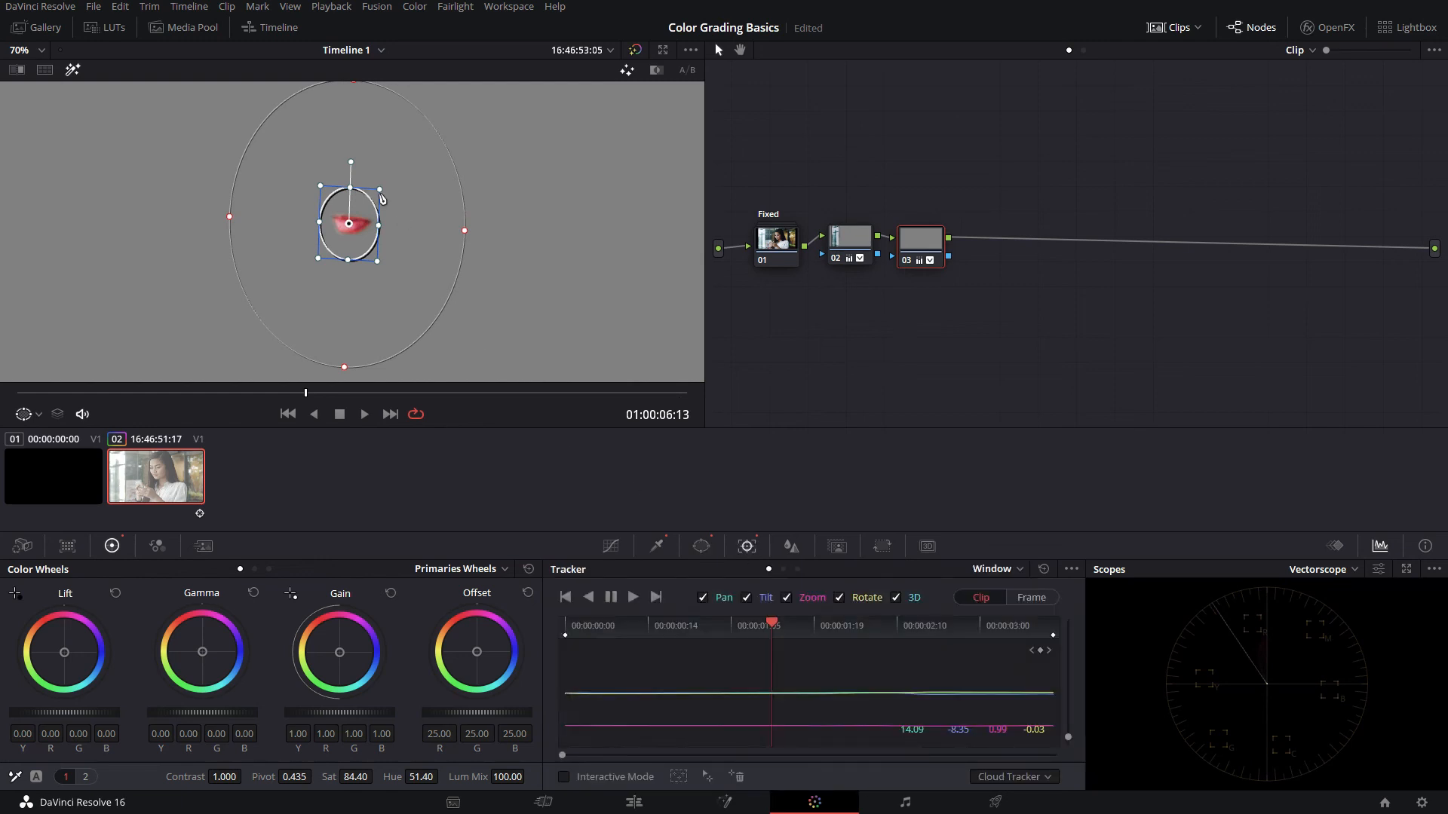
{"action": "key", "text": "shift+h"}
{"action": "scroll", "coordinate": [416, 260], "scroll_direction": "down", "scroll_amount": 1}
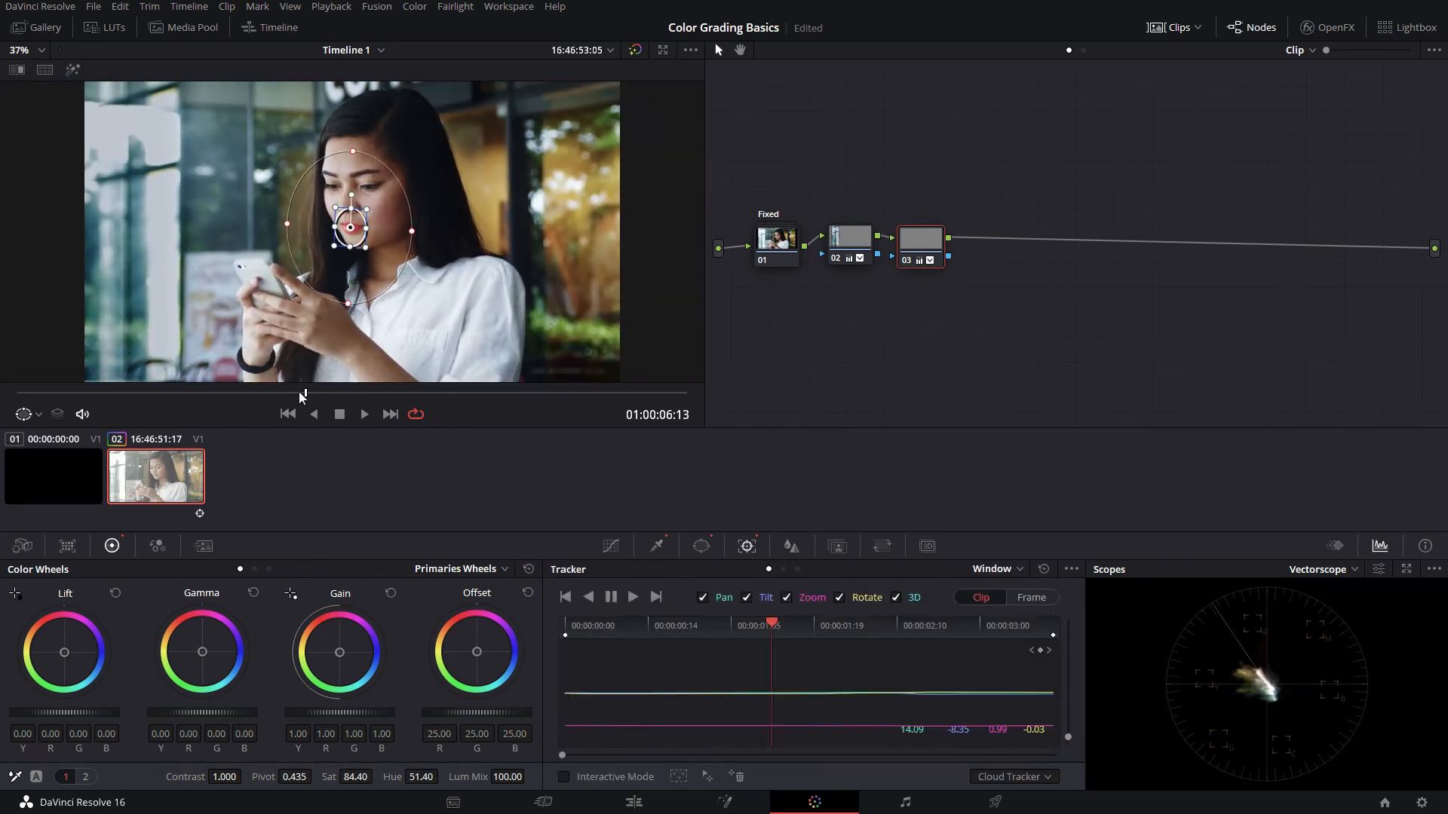
Step: Scrub through the clip without window outlines and examine the lip color up close and at full frame
{"action": "left_click_drag", "start_coordinate": [305, 394], "coordinate": [2, 324]}
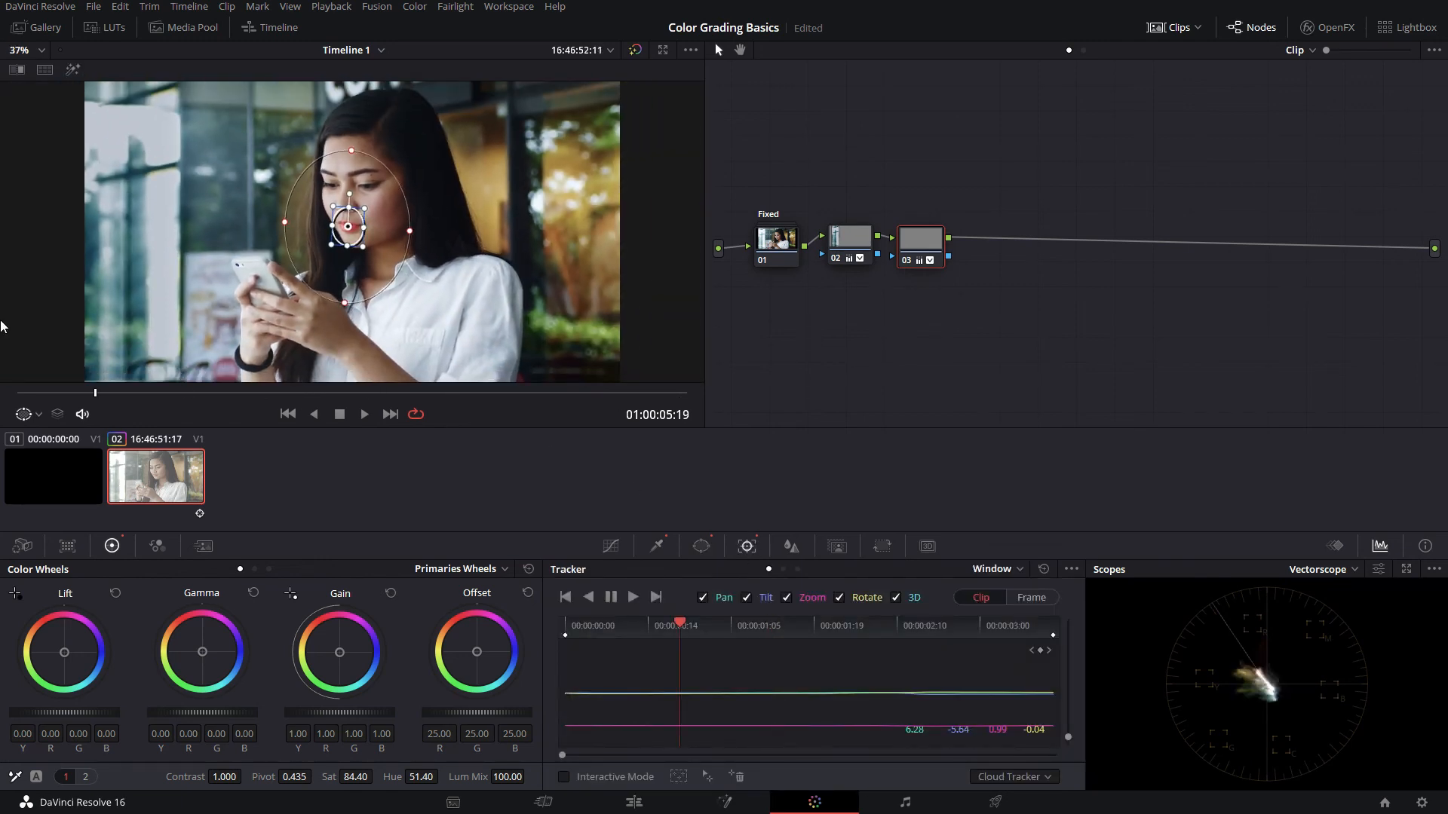
{"action": "left_click", "coordinate": [611, 546]}
{"action": "scroll", "coordinate": [304, 268], "scroll_direction": "down", "scroll_amount": 2}
{"action": "left_click_drag", "start_coordinate": [104, 395], "coordinate": [407, 393]}
{"action": "scroll", "coordinate": [371, 271], "scroll_direction": "up", "scroll_amount": 1}
{"action": "scroll", "coordinate": [371, 271], "scroll_direction": "up", "scroll_amount": 1}
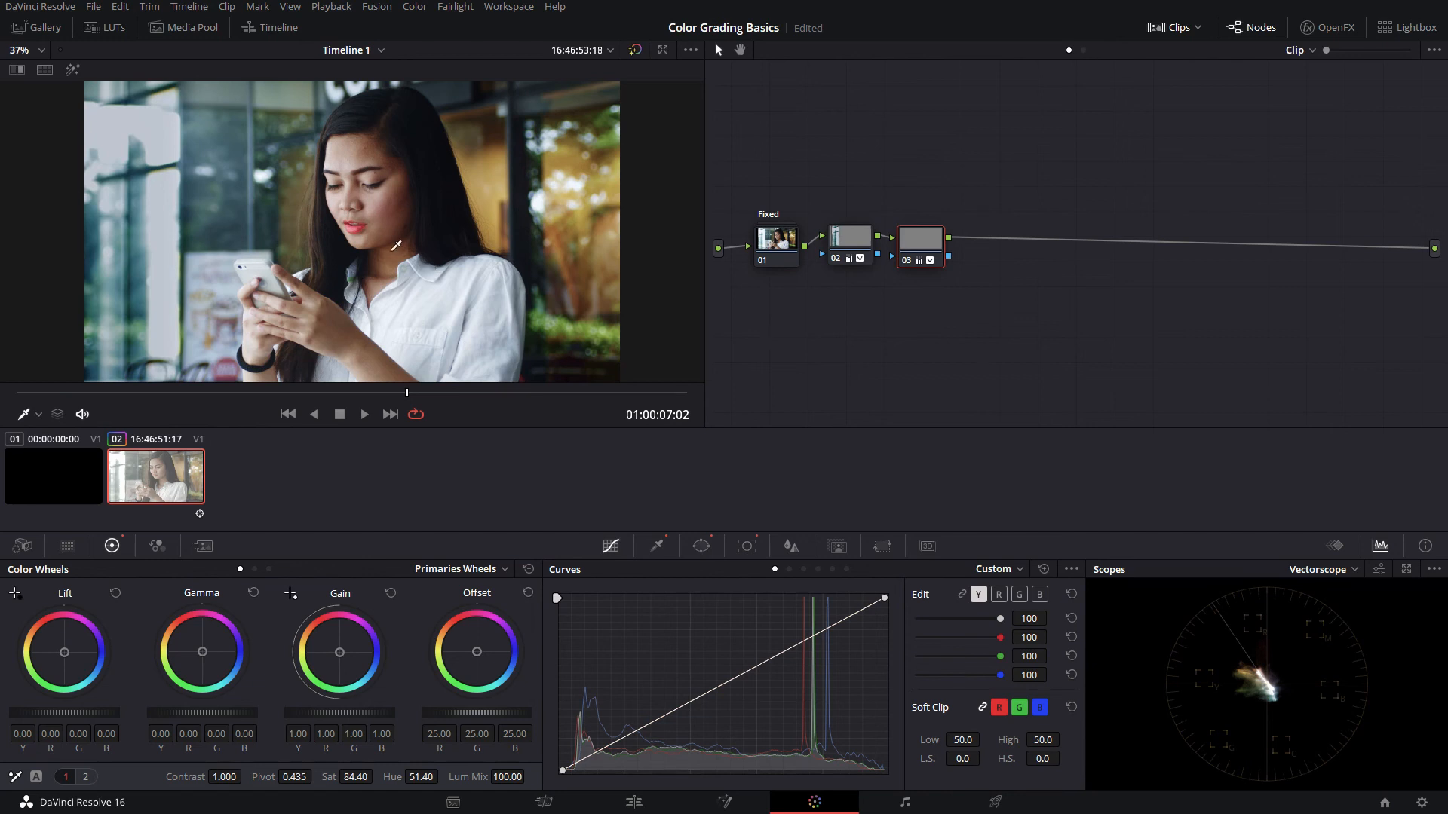
{"action": "scroll", "coordinate": [396, 246], "scroll_direction": "up", "scroll_amount": 7}
{"action": "scroll", "coordinate": [396, 246], "scroll_direction": "down", "scroll_amount": 9}
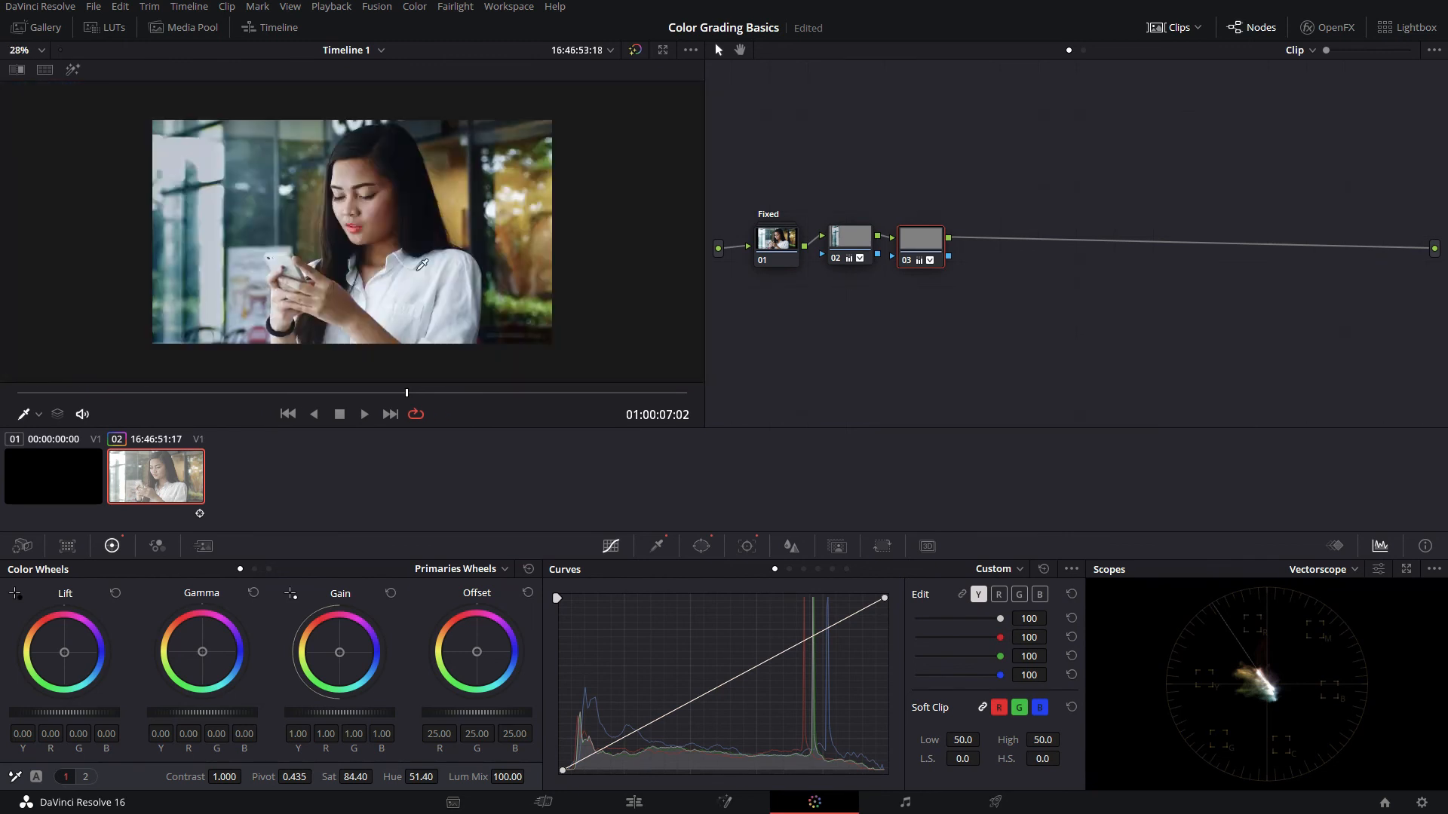
{"action": "scroll", "coordinate": [396, 246], "scroll_direction": "up", "scroll_amount": 3}
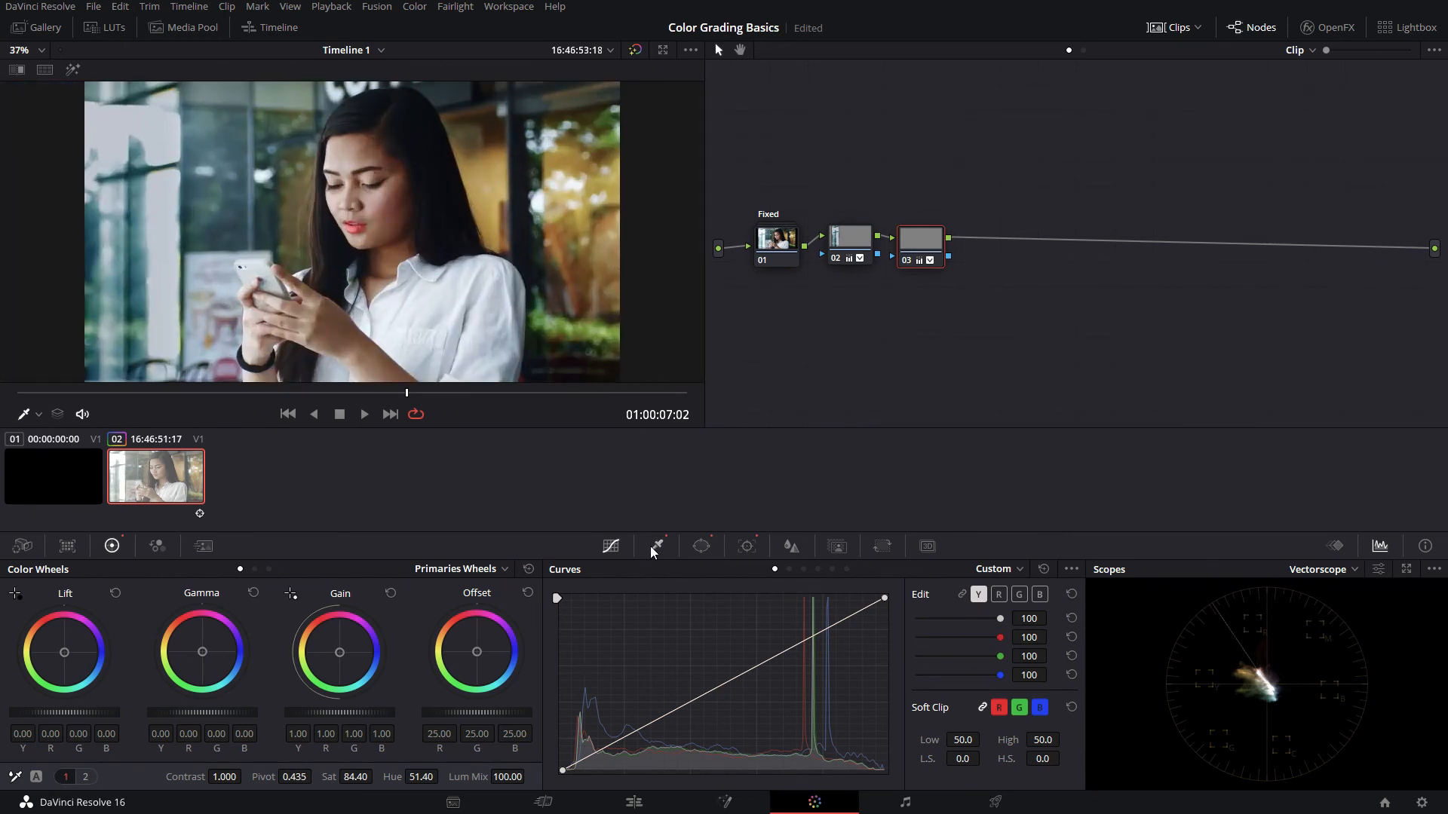
{"action": "left_click", "coordinate": [700, 546]}
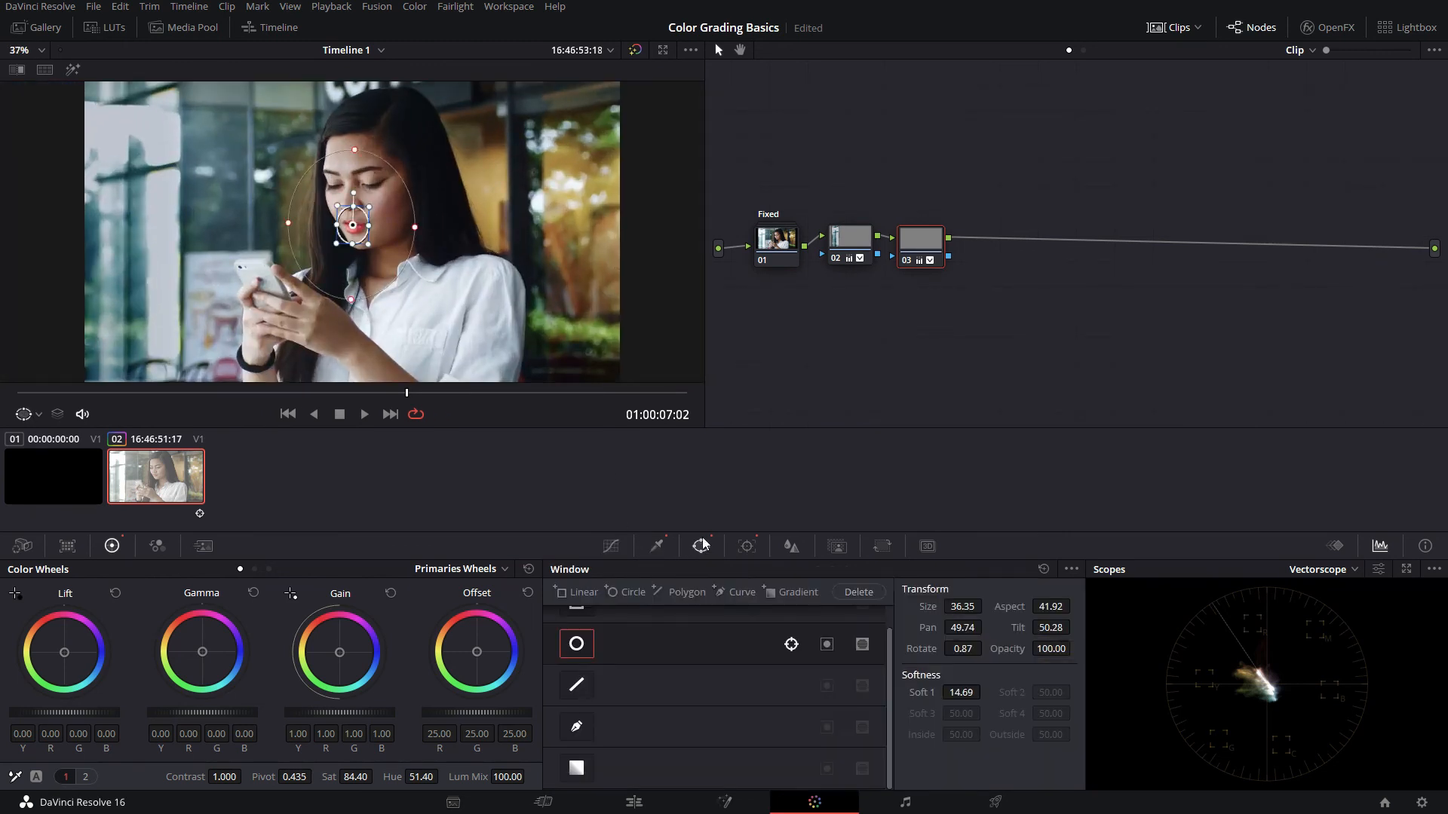
{"action": "left_click", "coordinate": [657, 549]}
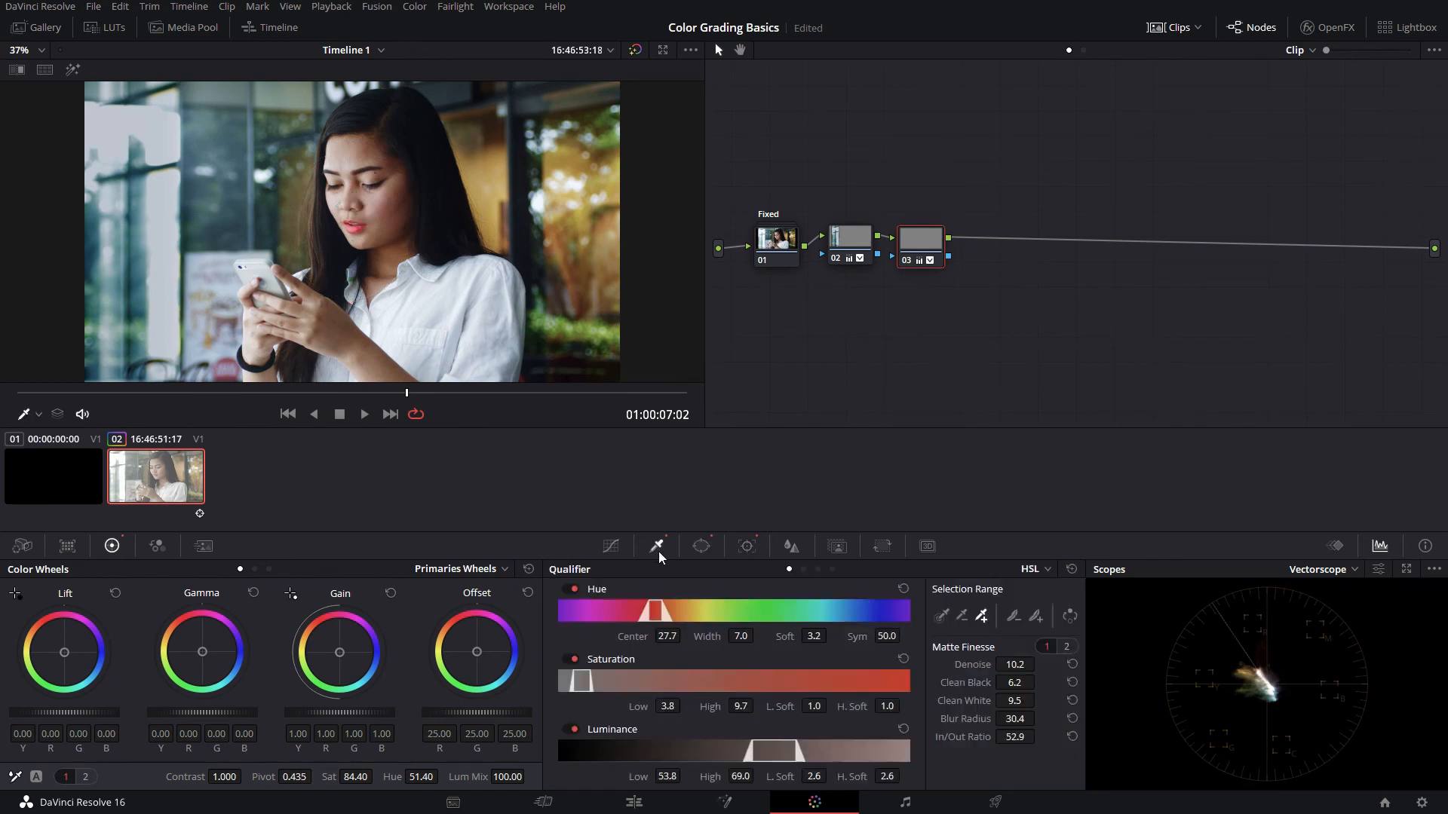
{"action": "left_click", "coordinate": [747, 547]}
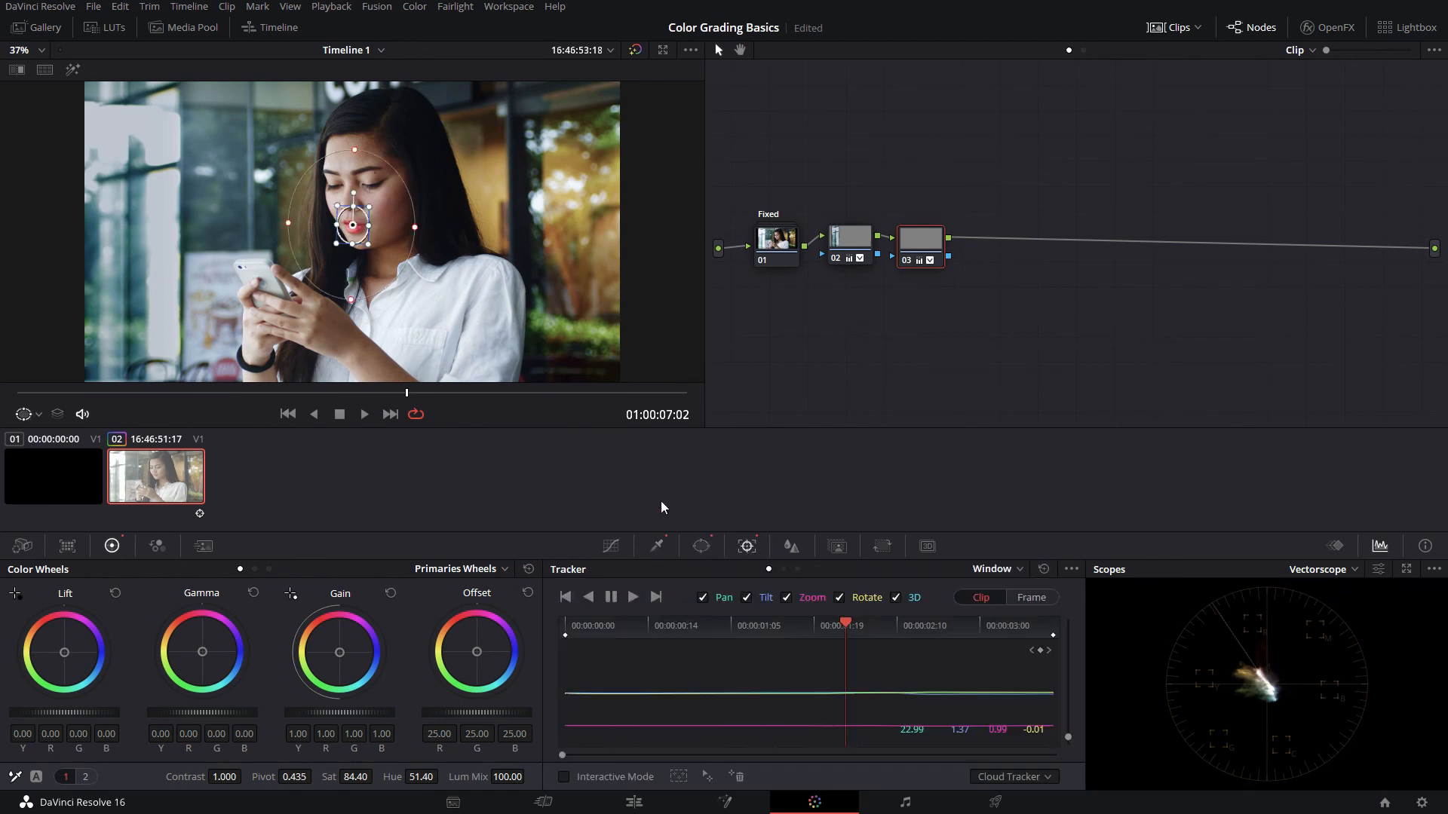